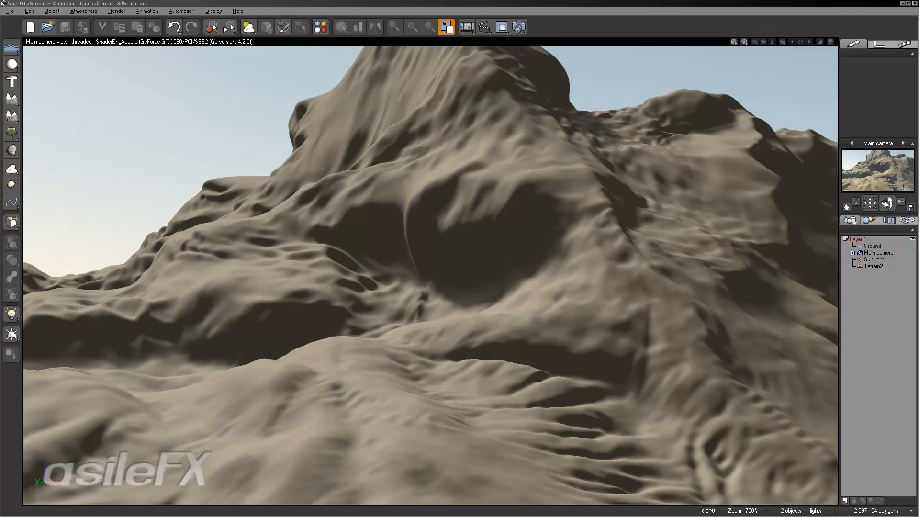
Step: Open the mountain terrain in the Terrain Editor
left_click(666, 229)
double_click(678, 257)
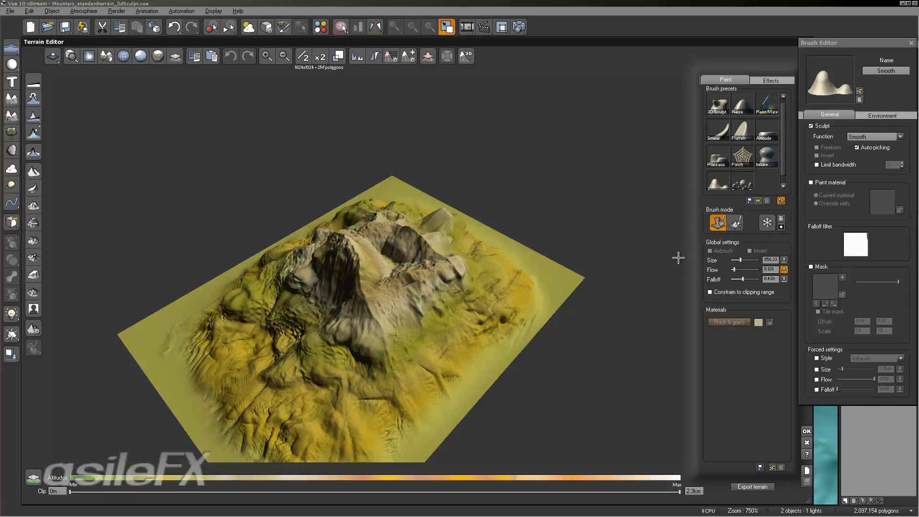
right_click_drag(487, 272, 510, 243)
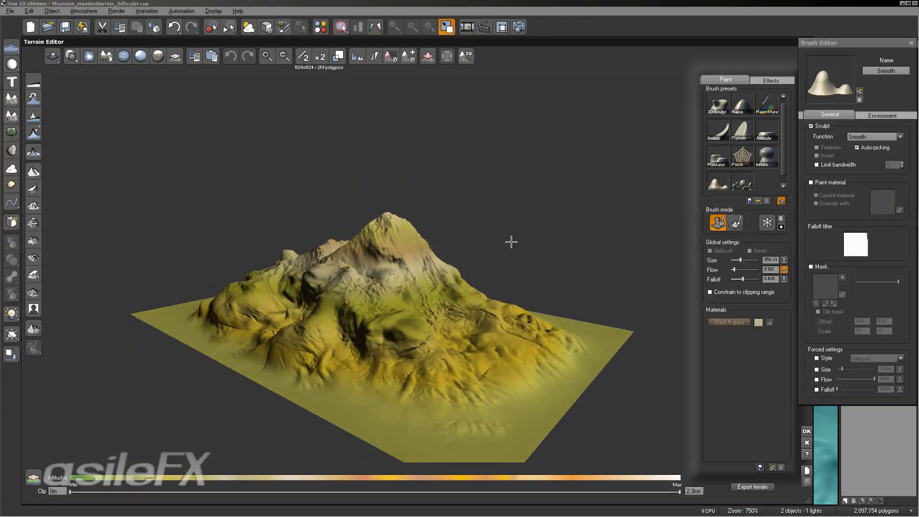
scroll(510, 272, "up", 3)
right_click_drag(535, 283, 526, 275)
right_click_drag(468, 294, 440, 282)
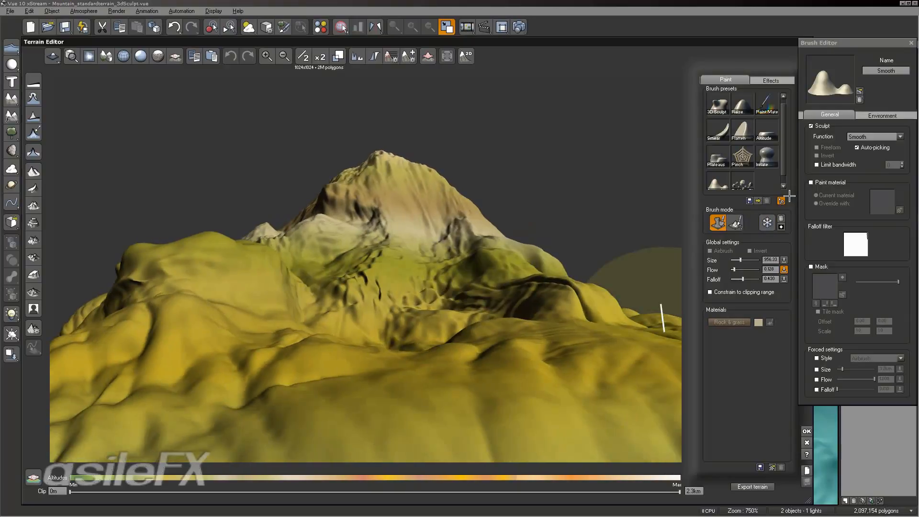
right_click_drag(647, 282, 543, 334)
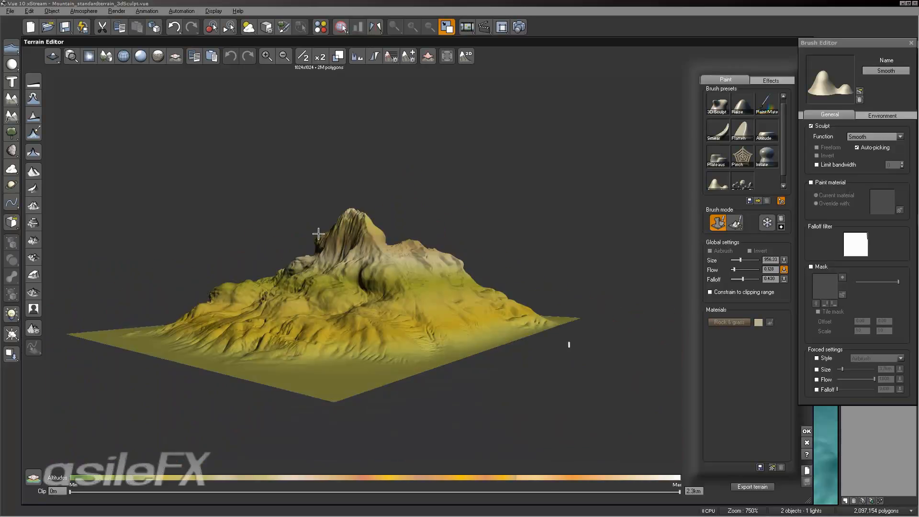
Step: Display the clipping planes and set the terrain's clipping range from 368.49 m to 556.35 m
left_click(175, 55)
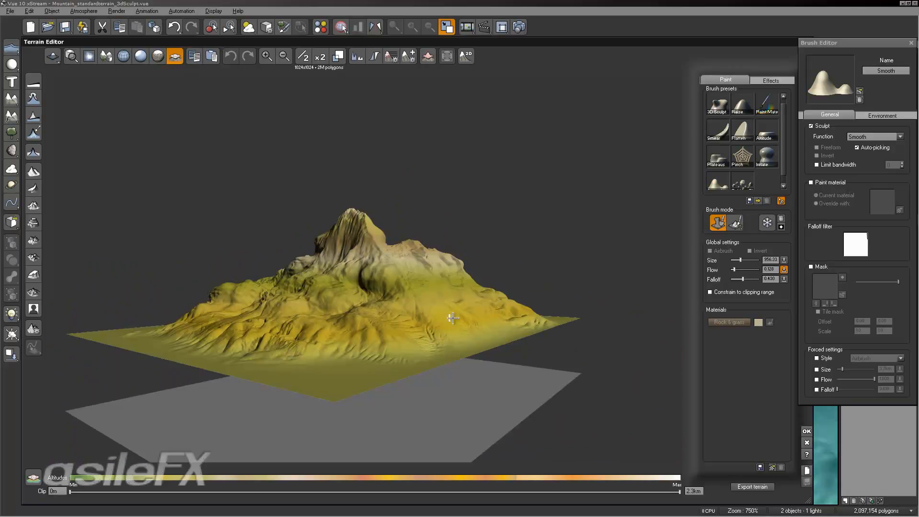
left_click_drag(105, 488, 166, 489)
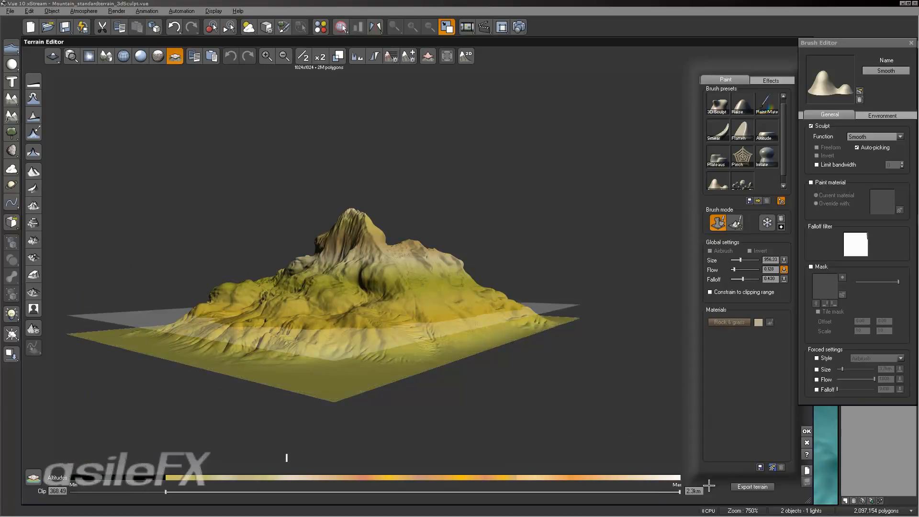
left_click_drag(651, 493, 213, 495)
Step: Sculpt the mountain's slopes with the Inflate brush, constraining it to the clipping range
mouse_move(364, 316)
right_mouse_down()
mouse_move(408, 311)
mouse_move(441, 360)
mouse_move(450, 340)
mouse_move(451, 359)
mouse_move(468, 308)
mouse_move(468, 319)
right_mouse_up()
scroll(582, 371, "up", 3)
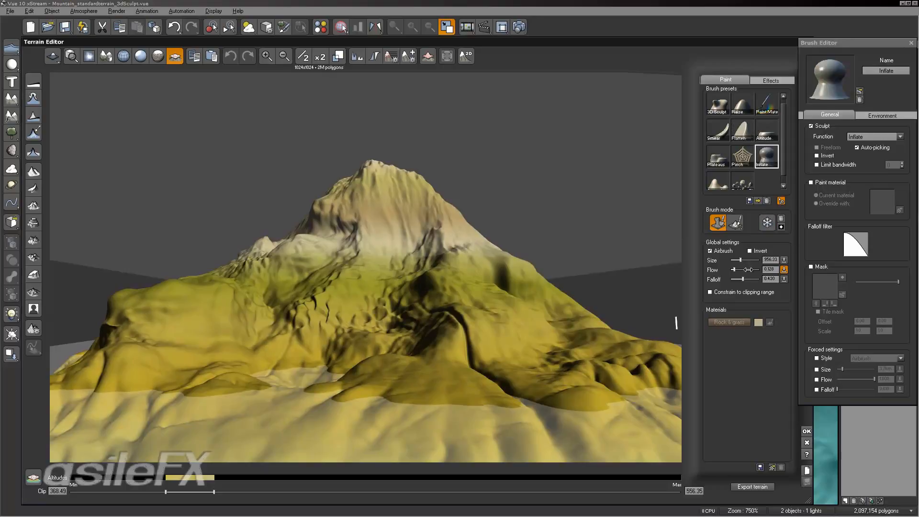
mouse_move(410, 308)
left_mouse_down()
mouse_move(415, 301)
mouse_move(431, 407)
mouse_move(600, 395)
mouse_move(616, 376)
mouse_move(358, 385)
mouse_move(188, 375)
left_mouse_up()
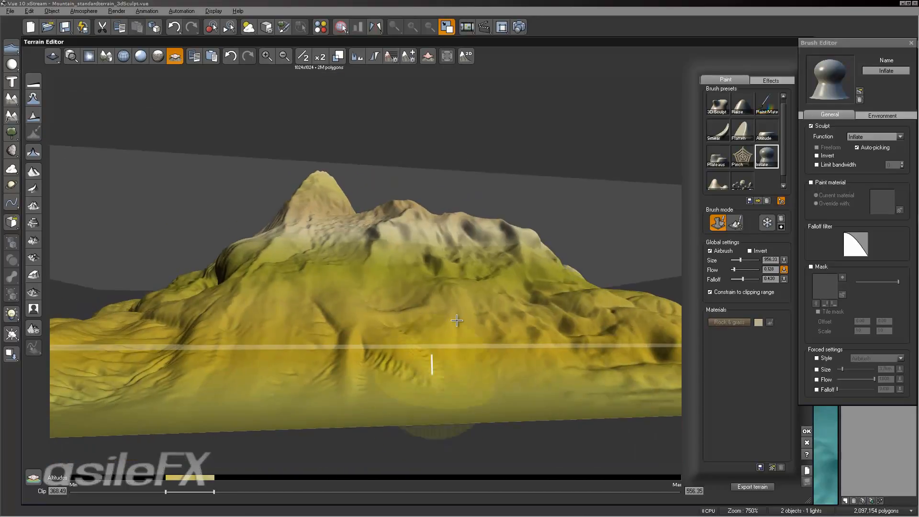
right_click_drag(456, 320, 518, 352)
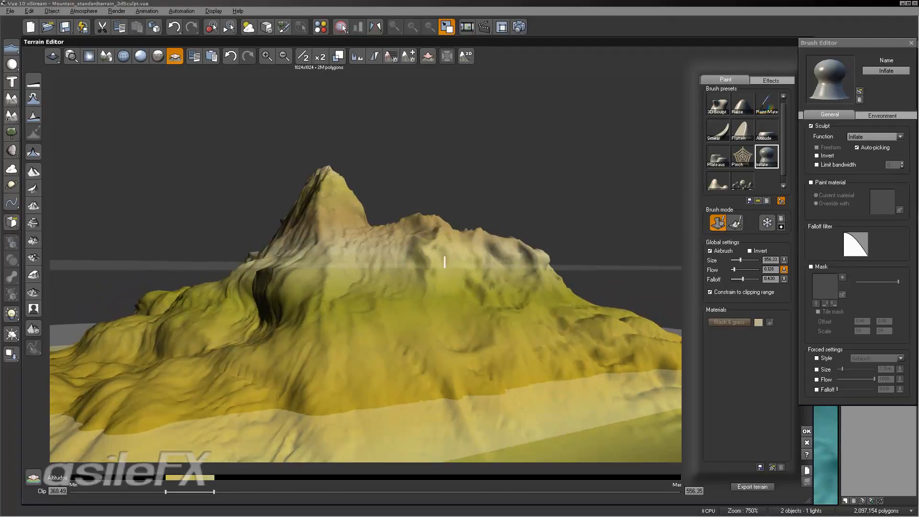
right_click_drag(477, 286, 450, 288)
scroll(443, 269, "up", 3)
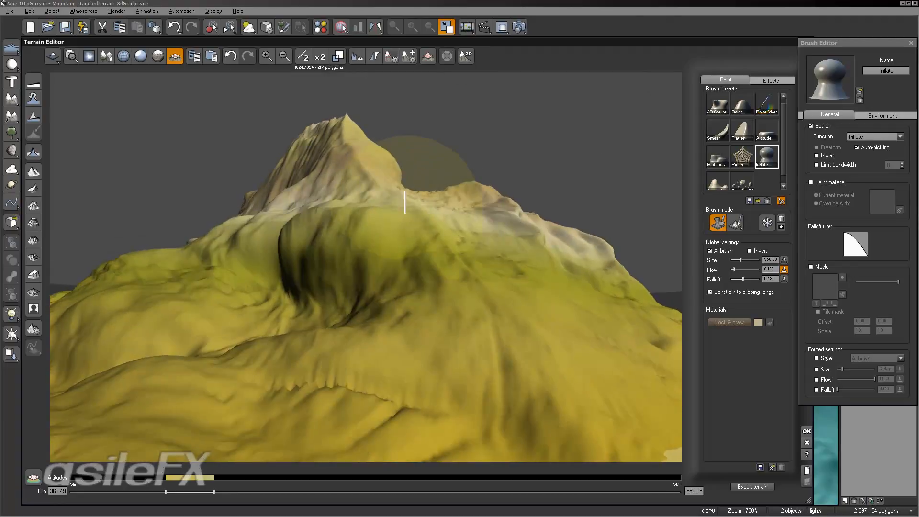
Step: Enlarge the Inflate brush to 1.7 km and inflate more of the terrain within the clipping range
left_click(752, 262)
mouse_move(525, 240)
right_mouse_down()
mouse_move(464, 289)
mouse_move(445, 198)
right_mouse_up()
mouse_move(524, 287)
right_mouse_down()
mouse_move(478, 267)
mouse_move(437, 306)
mouse_move(354, 338)
mouse_move(545, 318)
mouse_move(366, 351)
mouse_move(230, 421)
right_mouse_up()
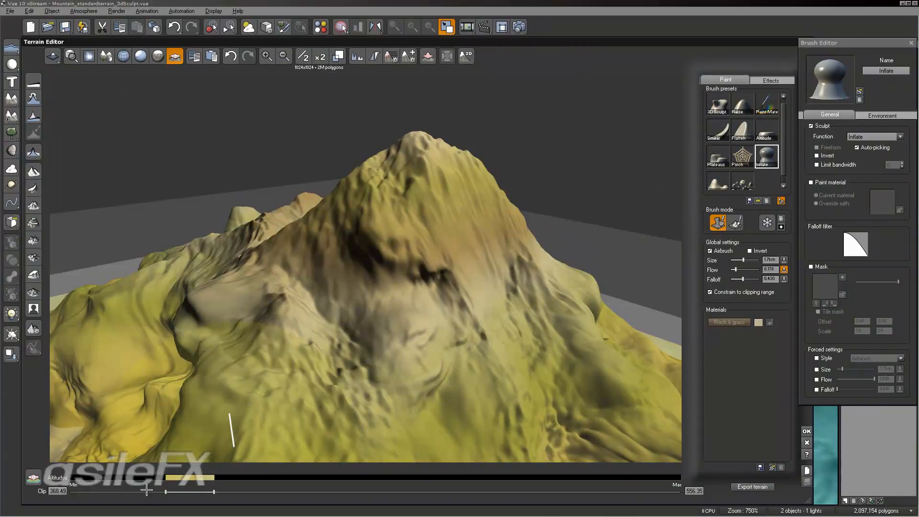
Step: Raise the upper clipping limit in stages to 674.25 m, 793.94 m and 948.68 m
left_click_drag(215, 492, 244, 493)
mouse_move(305, 373)
right_mouse_down()
mouse_move(408, 299)
mouse_move(335, 430)
right_mouse_up()
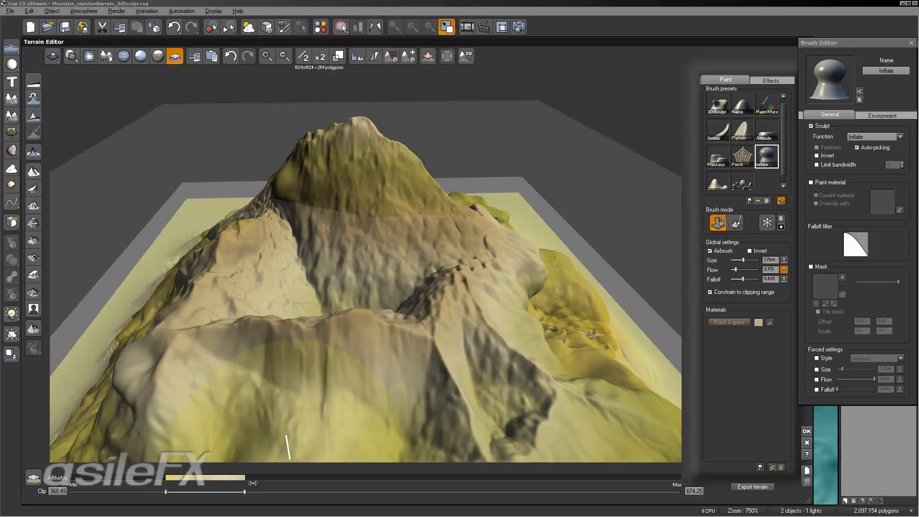
left_click_drag(274, 488, 279, 488)
right_click_drag(369, 330, 426, 182)
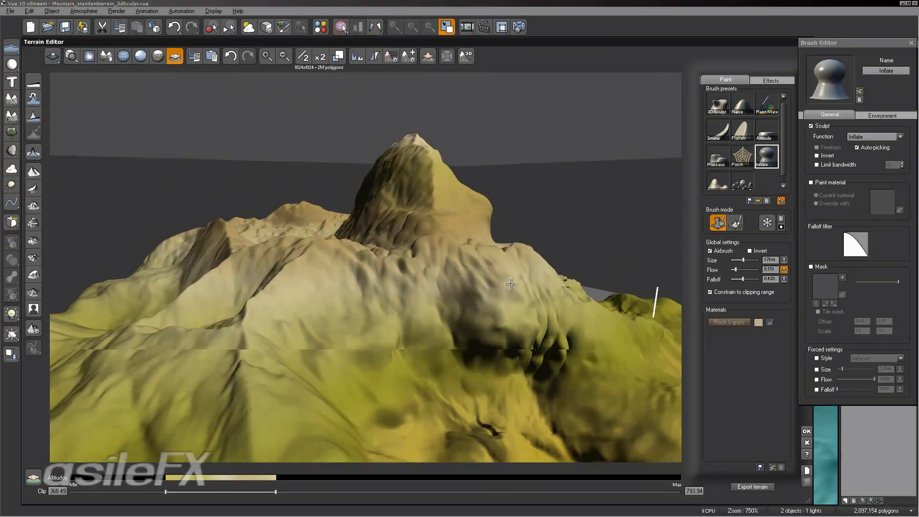
left_click_drag(295, 492, 315, 492)
right_click_drag(405, 362, 466, 291)
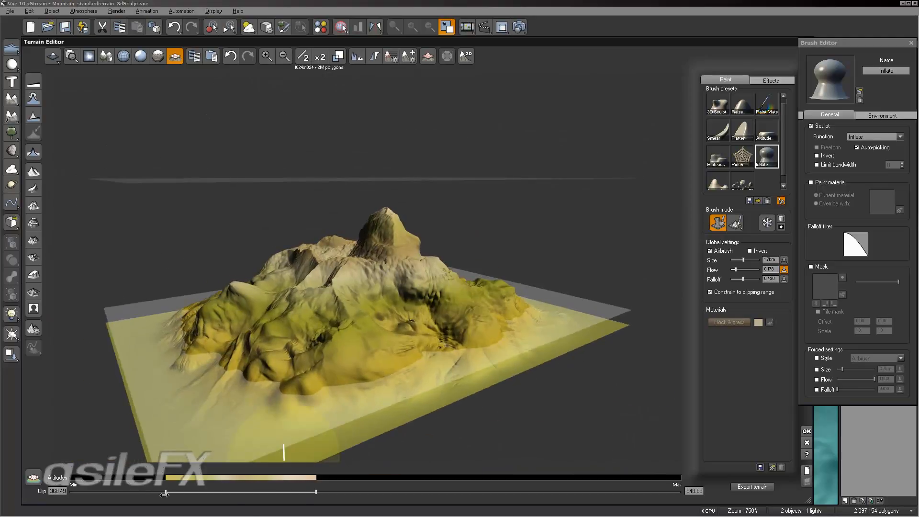
Step: Set the clipping range to the terrain's low ground, from 0 m to 338.81 m
left_click(67, 491)
mouse_move(185, 494)
left_mouse_down()
mouse_move(148, 494)
mouse_move(164, 494)
left_mouse_up()
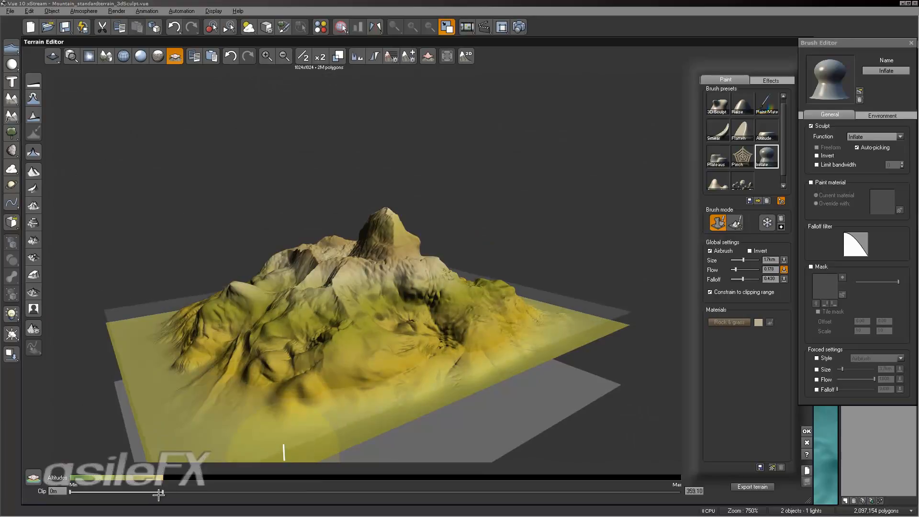
right_click_drag(335, 359, 653, 314)
Step: Activate the Paint Material brush and add a Grass material layer from the material library
left_click(763, 104)
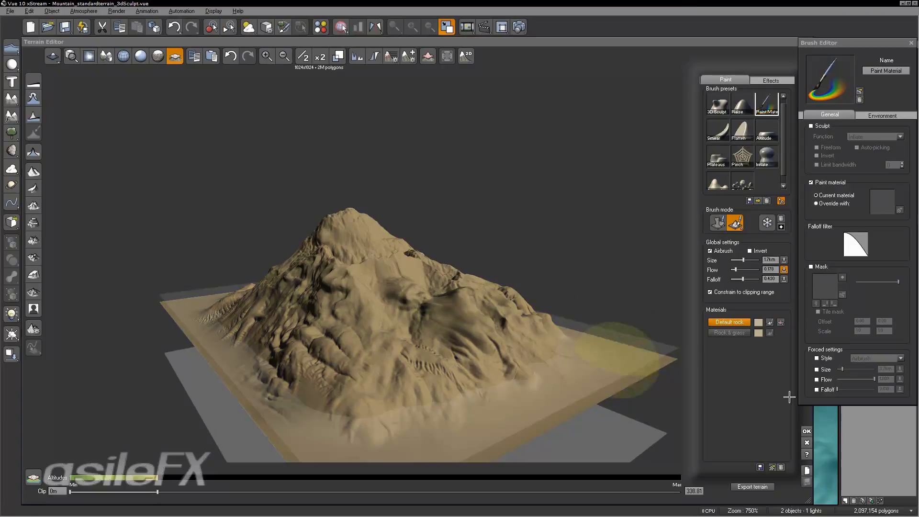
left_click(771, 467)
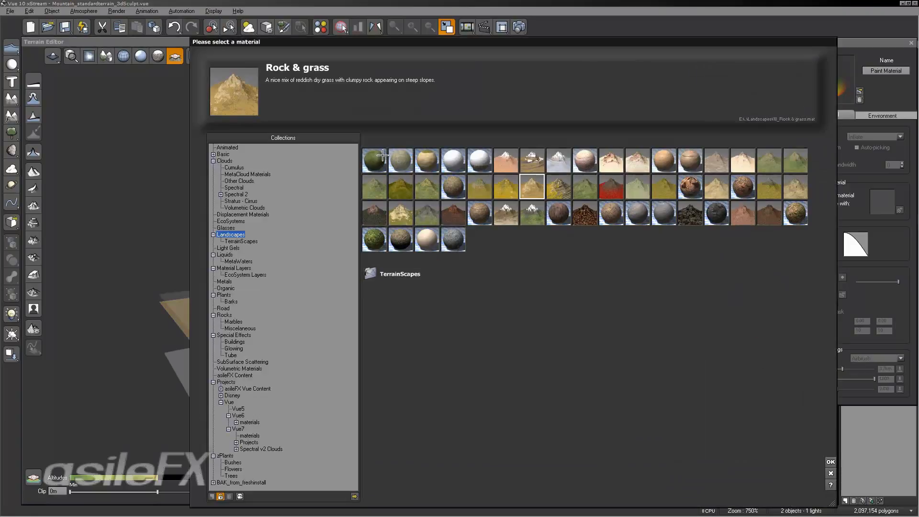
left_click(830, 462)
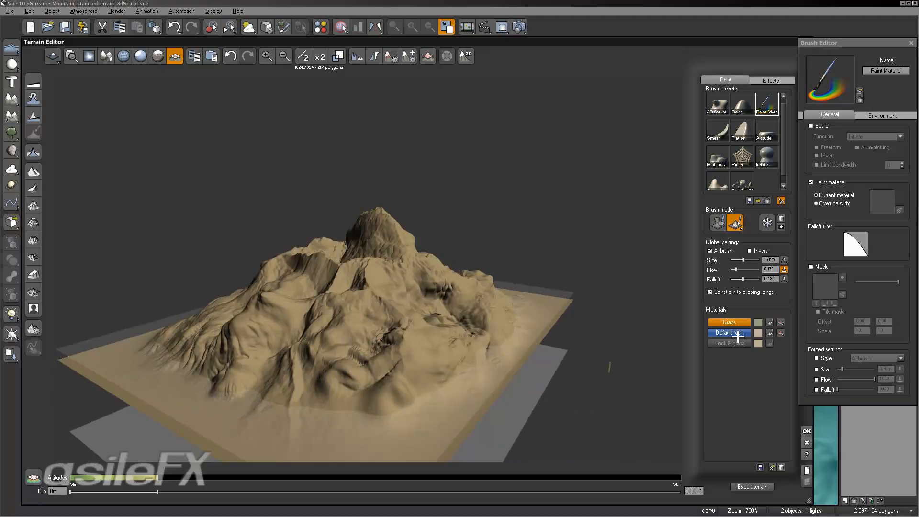
Step: Paint Grass on the low ground at one terrain corner with flow 1.000, falloff 0.373 and an upper clipping limit of 385.66 m
right_click_drag(543, 305, 447, 361)
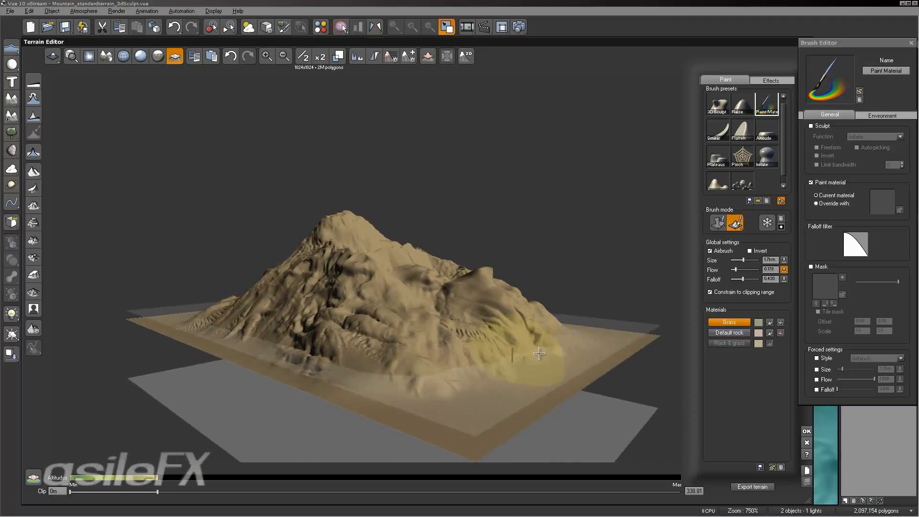
mouse_move(531, 356)
left_mouse_down()
mouse_move(484, 390)
mouse_move(529, 387)
left_mouse_up()
mouse_move(564, 411)
right_mouse_down()
mouse_move(595, 389)
mouse_move(611, 402)
mouse_move(562, 249)
mouse_move(496, 219)
mouse_move(433, 343)
right_mouse_up()
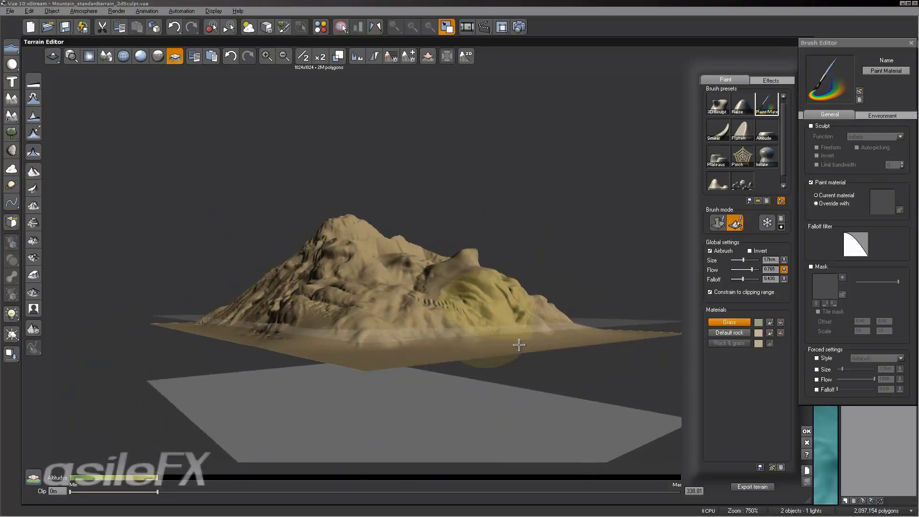
right_click_drag(508, 338, 596, 337)
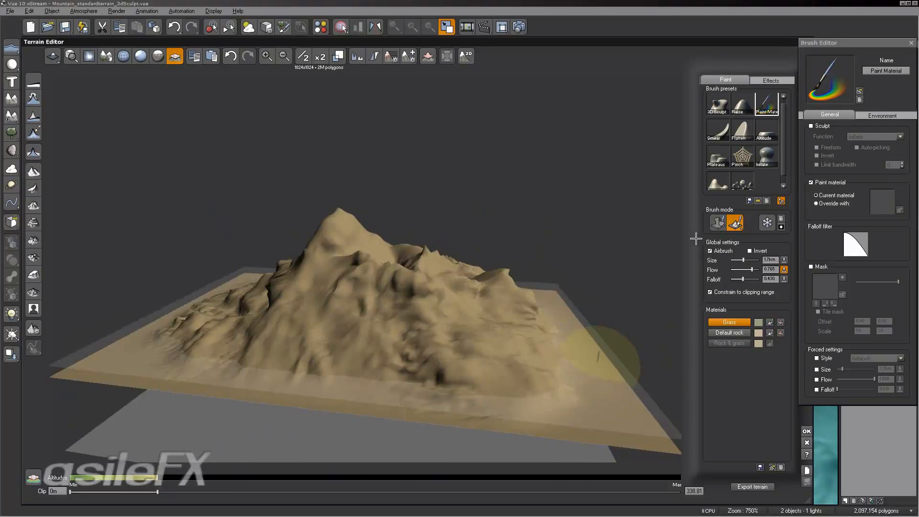
left_click_drag(743, 259, 746, 260)
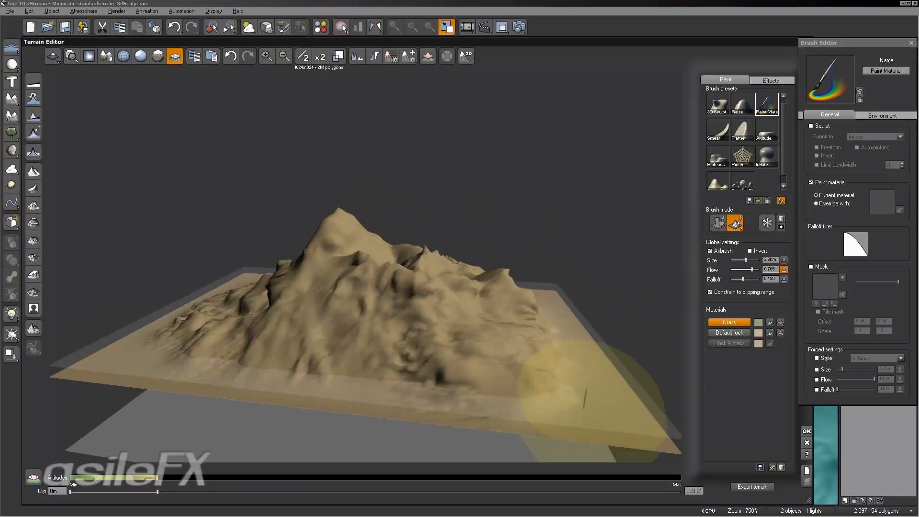
mouse_move(601, 333)
right_mouse_down()
mouse_move(541, 305)
mouse_move(404, 332)
right_mouse_up()
mouse_move(556, 343)
right_mouse_down()
mouse_move(581, 348)
mouse_move(611, 406)
mouse_move(550, 386)
mouse_move(563, 388)
mouse_move(583, 361)
right_mouse_up()
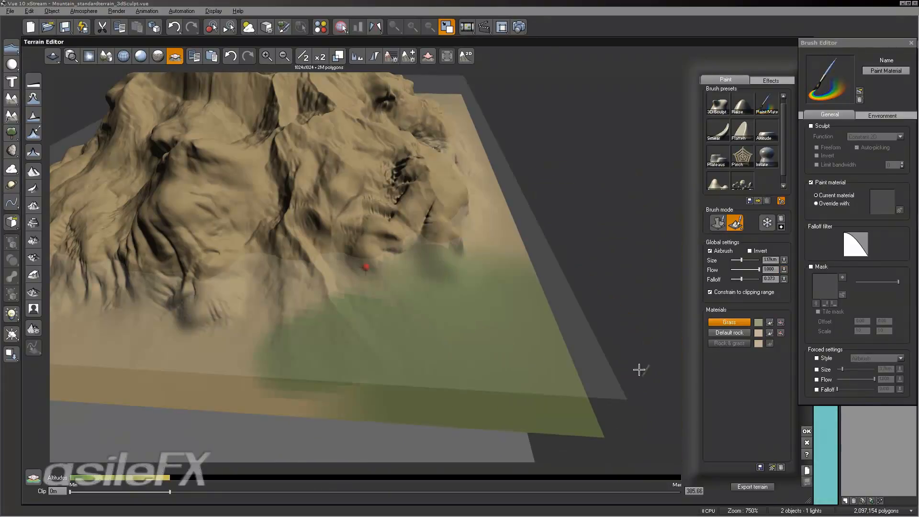
Step: Extend the Grass paint along the low ground at the foot of the mountain
mouse_move(367, 250)
left_mouse_down()
mouse_move(299, 316)
mouse_move(199, 373)
mouse_move(221, 318)
mouse_move(123, 371)
mouse_move(144, 368)
left_mouse_up()
mouse_move(381, 353)
right_mouse_down()
mouse_move(402, 349)
mouse_move(368, 334)
mouse_move(484, 381)
mouse_move(533, 464)
mouse_move(693, 373)
mouse_move(542, 337)
right_mouse_up()
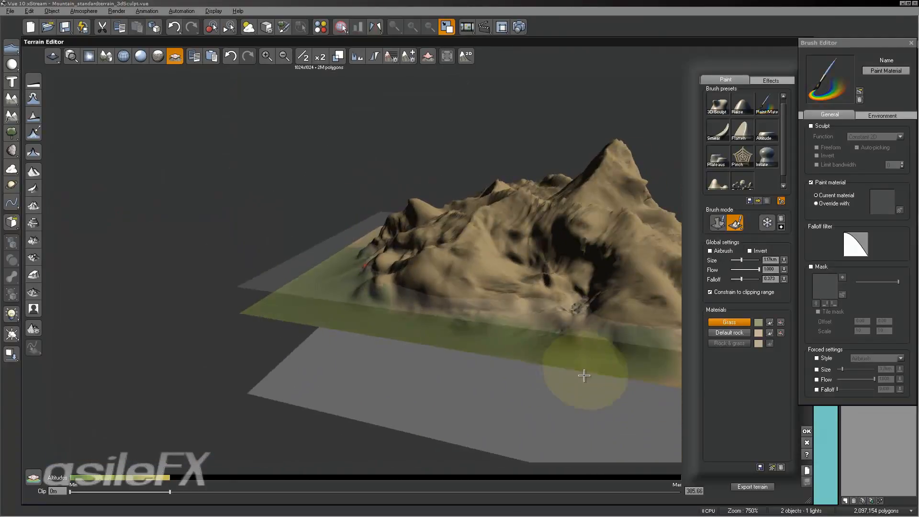
mouse_move(492, 352)
right_mouse_down()
mouse_move(486, 322)
mouse_move(511, 334)
mouse_move(490, 316)
mouse_move(469, 339)
right_mouse_up()
mouse_move(469, 339)
left_mouse_down()
mouse_move(352, 326)
mouse_move(604, 419)
mouse_move(581, 387)
left_mouse_up()
right_click_drag(581, 387, 542, 367)
left_click_drag(471, 359, 442, 349)
mouse_move(508, 351)
left_mouse_down()
mouse_move(379, 451)
mouse_move(400, 346)
mouse_move(595, 421)
mouse_move(574, 359)
left_mouse_up()
right_click_drag(586, 418, 670, 416)
Step: Enlarge the brush to 4.3 km and paint Grass over the remaining low ground around the mountain
left_click(748, 260)
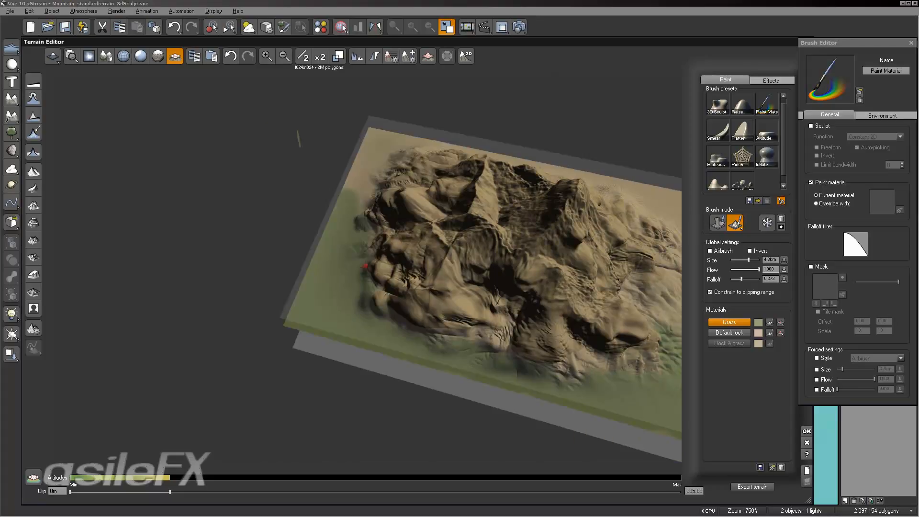
mouse_move(396, 137)
left_mouse_down()
mouse_move(398, 147)
mouse_move(635, 153)
mouse_move(604, 278)
left_mouse_up()
mouse_move(580, 258)
right_mouse_down()
mouse_move(527, 201)
mouse_move(578, 269)
right_mouse_up()
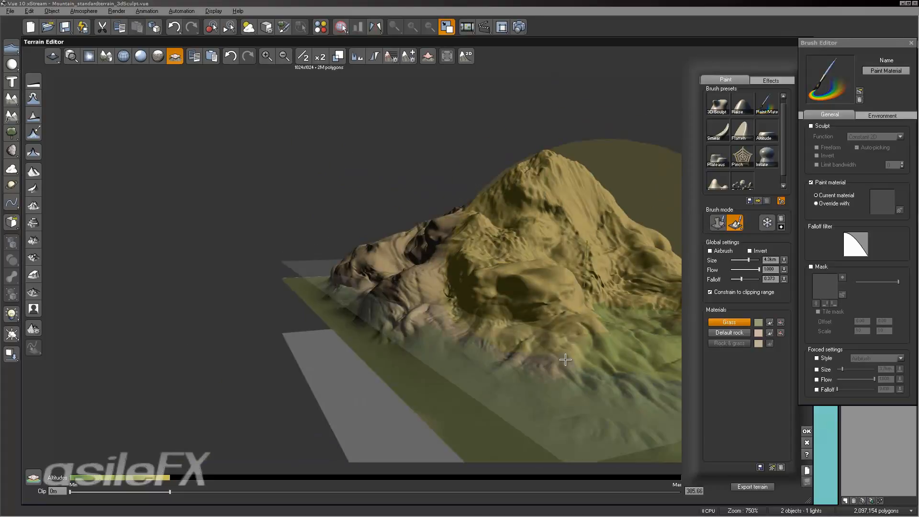
left_click_drag(464, 345, 526, 378)
mouse_move(474, 347)
right_mouse_down()
mouse_move(510, 357)
mouse_move(498, 378)
mouse_move(566, 371)
right_mouse_up()
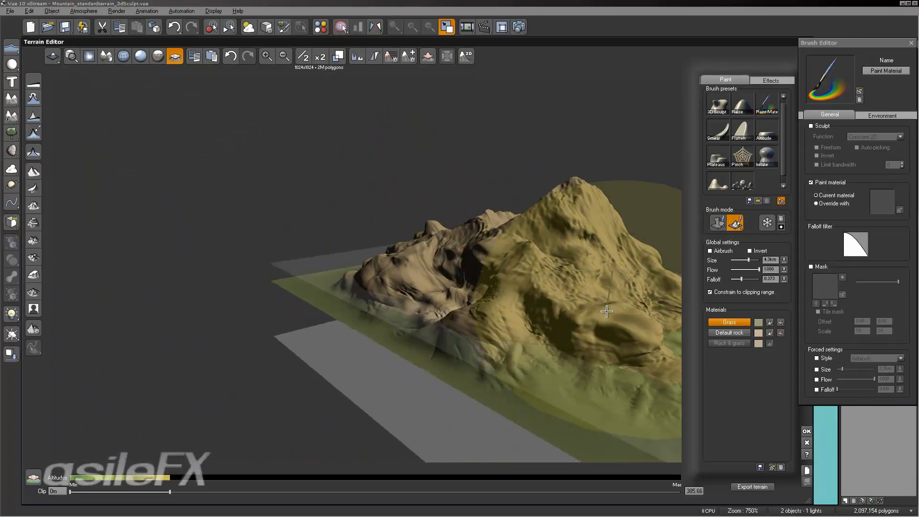
right_click_drag(610, 297, 231, 434)
right_click_drag(348, 355, 387, 342)
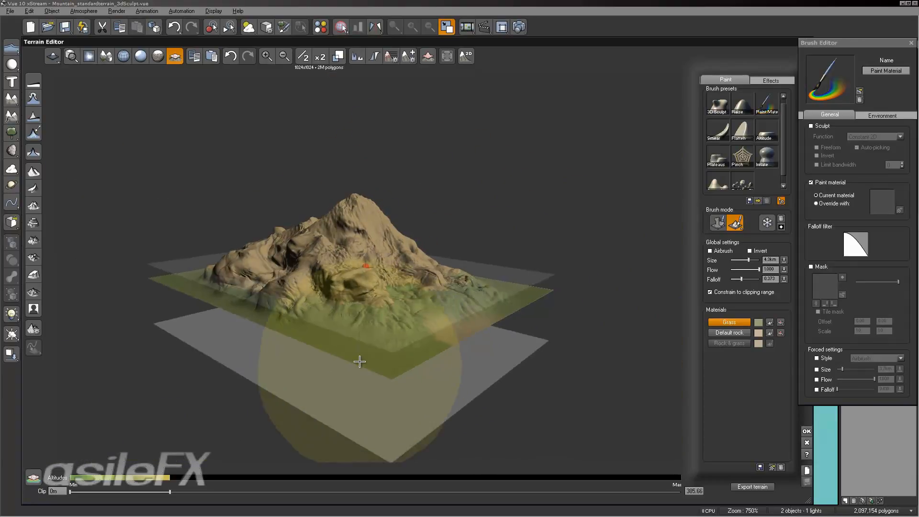
Step: Set the upper clipping limit to 347 m, turn on Invert, and undo a trial grass-removal stroke
scroll(357, 367, "up", 4)
left_click_drag(170, 494, 159, 495)
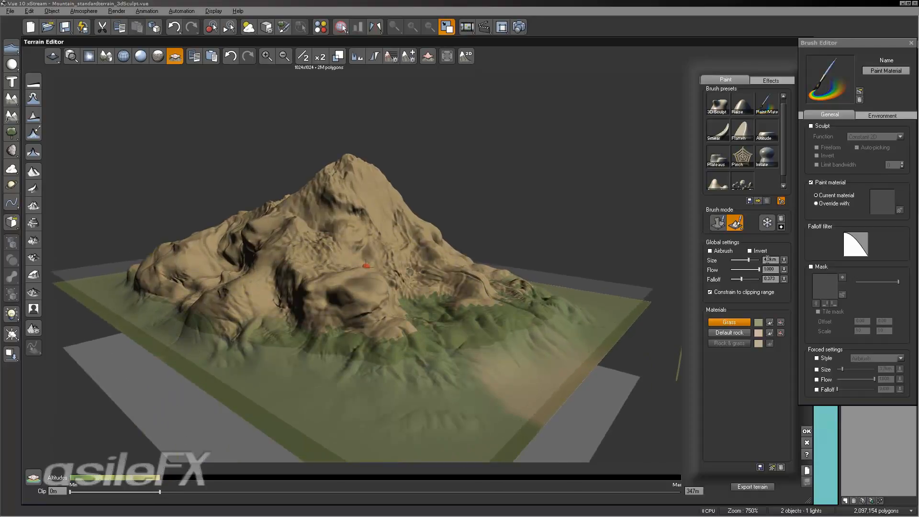
left_click(750, 250)
mouse_move(480, 293)
left_mouse_down()
mouse_move(397, 328)
mouse_move(383, 296)
left_mouse_up()
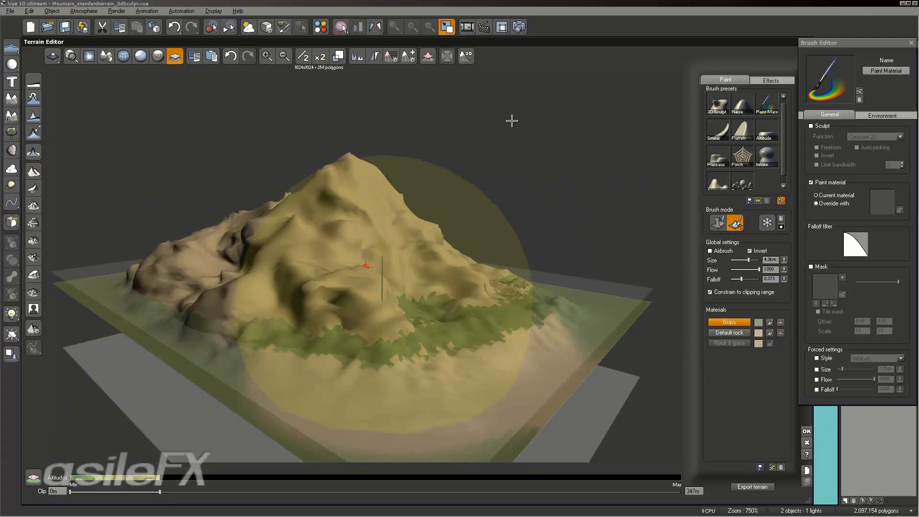
left_click(230, 56)
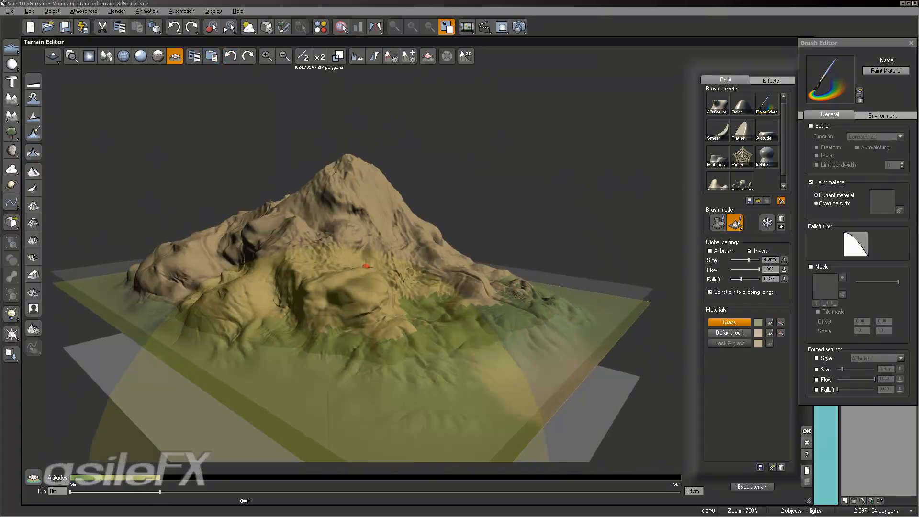
Step: Set the clipping range from 339 m to 686 m and remove the Grass paint from the mountain's lower slopes
left_click_drag(177, 489, 207, 488)
left_click_drag(404, 311, 503, 284)
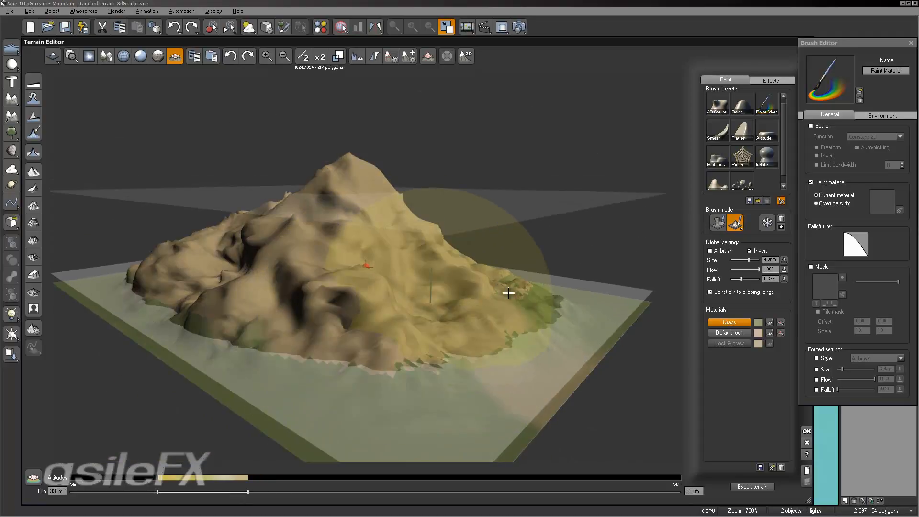
right_click_drag(464, 324, 531, 321)
mouse_move(234, 303)
right_mouse_down()
mouse_move(332, 295)
mouse_move(503, 314)
mouse_move(585, 306)
right_mouse_up()
left_click_drag(421, 357, 336, 339)
mouse_move(336, 338)
right_mouse_down()
mouse_move(509, 338)
mouse_move(522, 328)
right_mouse_up()
left_click_drag(521, 327, 383, 311)
Step: Erase the leftover Grass within the clipping range on the mountain's other sides
mouse_move(249, 299)
right_mouse_down()
mouse_move(335, 287)
mouse_move(353, 318)
mouse_move(312, 331)
right_mouse_up()
scroll(311, 331, "down", 2)
right_click_drag(188, 322, 399, 320)
left_click_drag(315, 322, 287, 353)
mouse_move(287, 353)
right_mouse_down()
mouse_move(416, 363)
mouse_move(507, 357)
mouse_move(495, 363)
right_mouse_up()
scroll(496, 367, "up", 4)
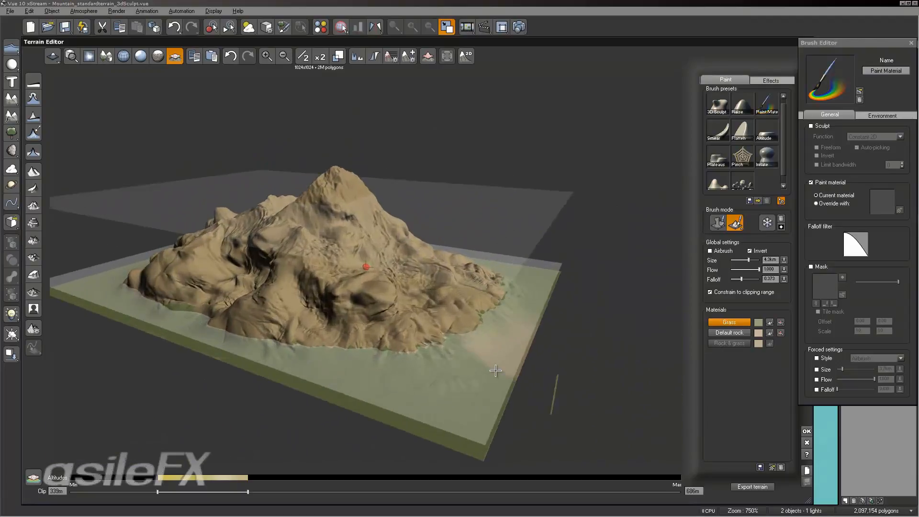
Step: Hide the clipping planes and lower the minimum clipping altitude to 171.30 m
left_click(175, 56)
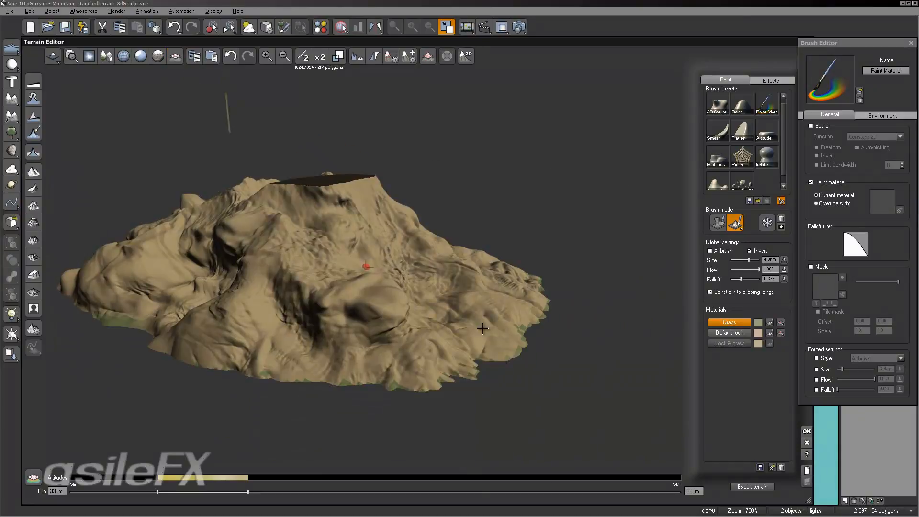
left_click(112, 493)
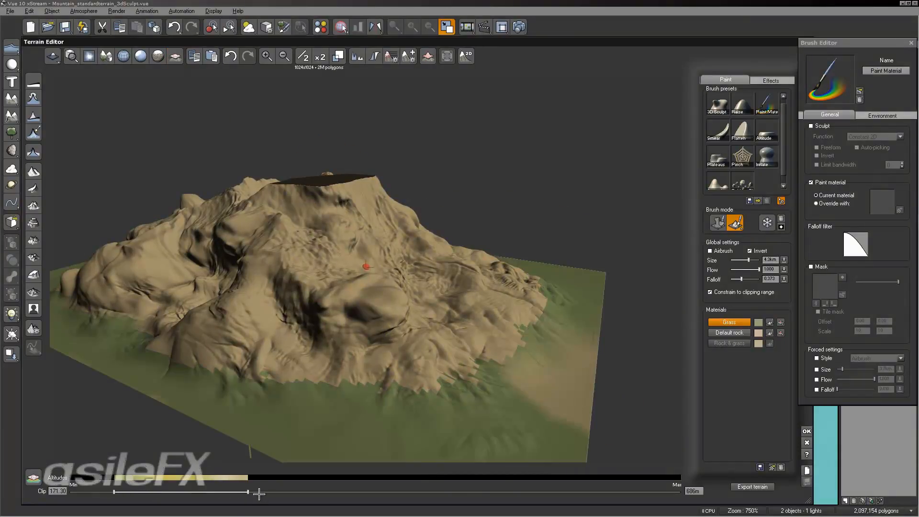
Step: Compare the terrain's two altitude color displays while sculpting with the Raise brush is selected, viewing the mountain from several angles
mouse_move(382, 369)
right_mouse_down()
mouse_move(325, 363)
mouse_move(359, 409)
mouse_move(281, 304)
mouse_move(258, 461)
right_mouse_up()
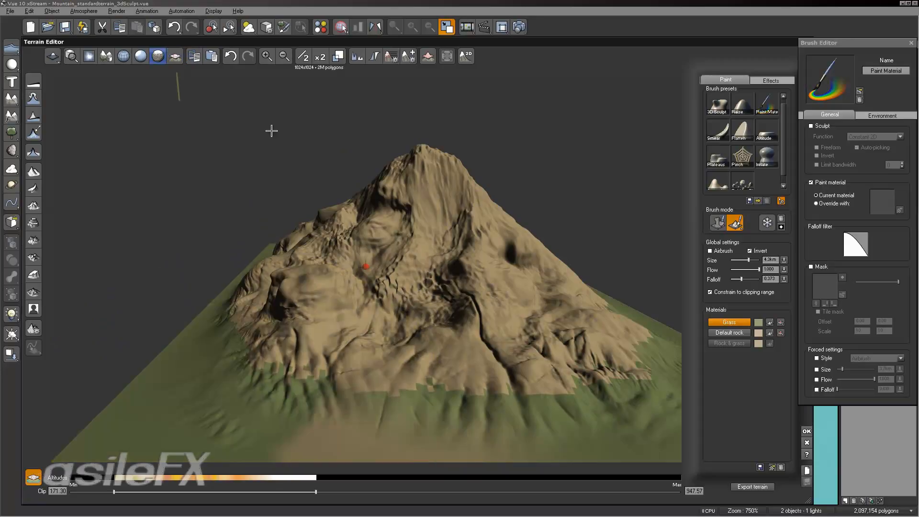
right_click_drag(469, 293, 526, 277)
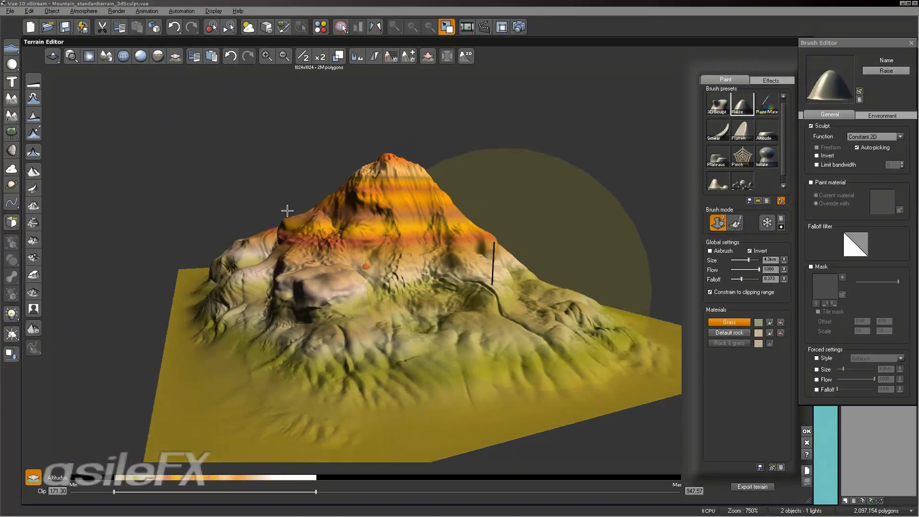
left_click(34, 476)
left_click(33, 476)
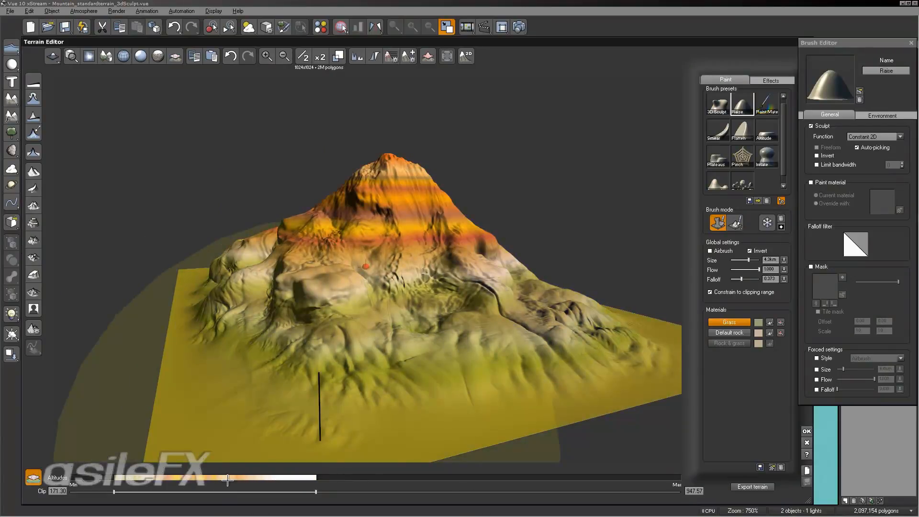
left_click(34, 476)
left_click(33, 476)
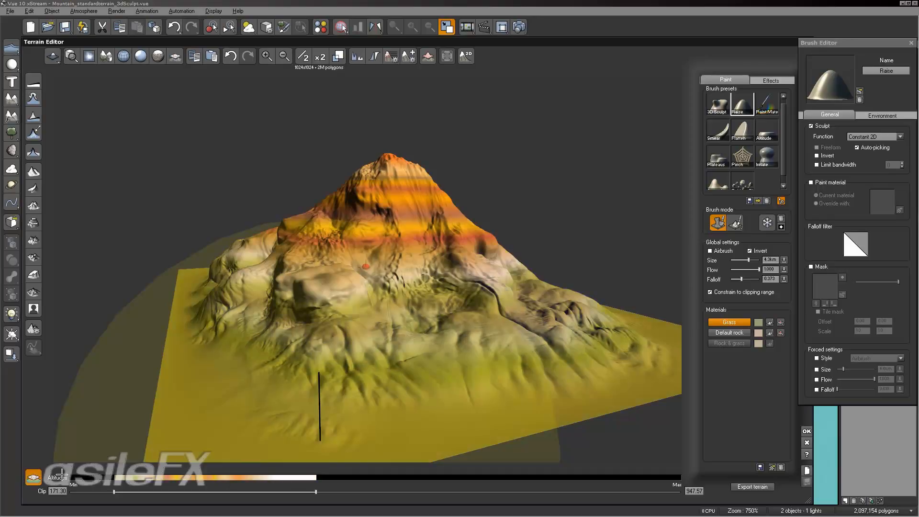
left_click(32, 476)
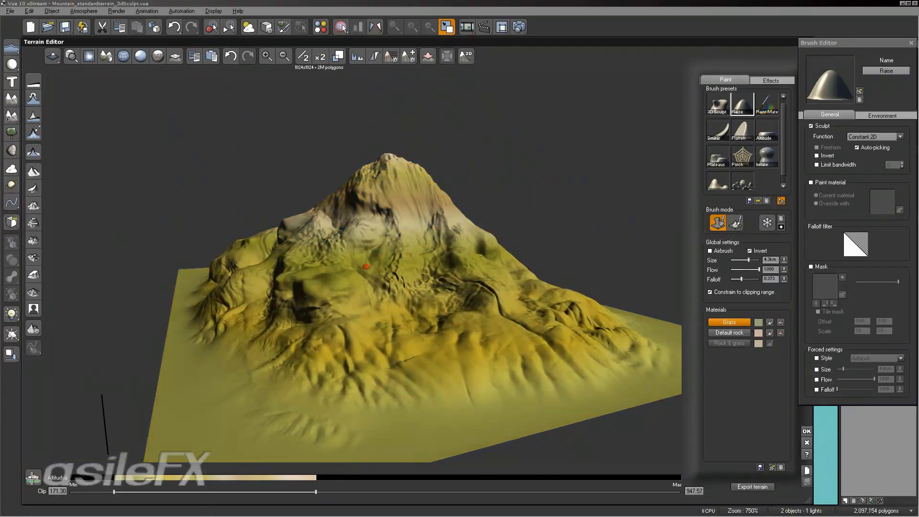
mouse_move(390, 277)
right_mouse_down()
mouse_move(517, 347)
mouse_move(682, 371)
right_mouse_up()
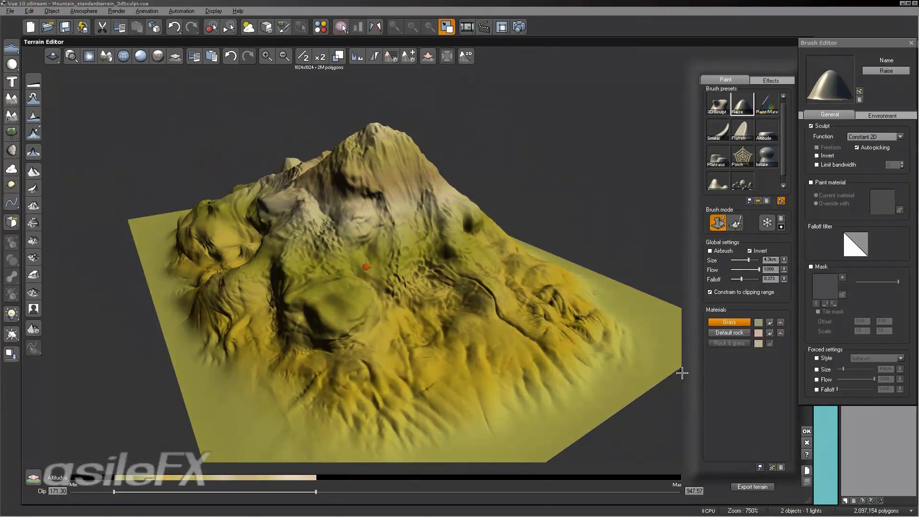
left_click(33, 476)
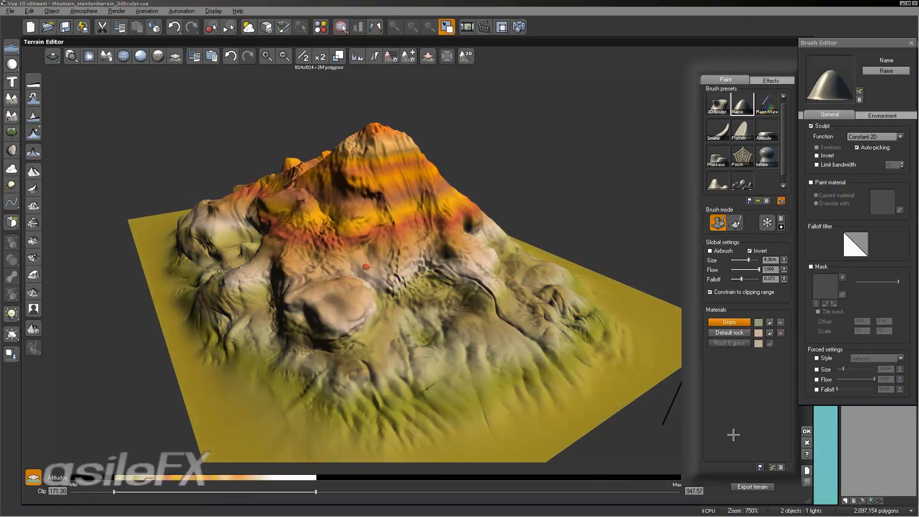
Step: Accept the terrain edits, switch the viewport to the Main camera, and reopen Terrain2 in the Terrain Editor
left_click(806, 431)
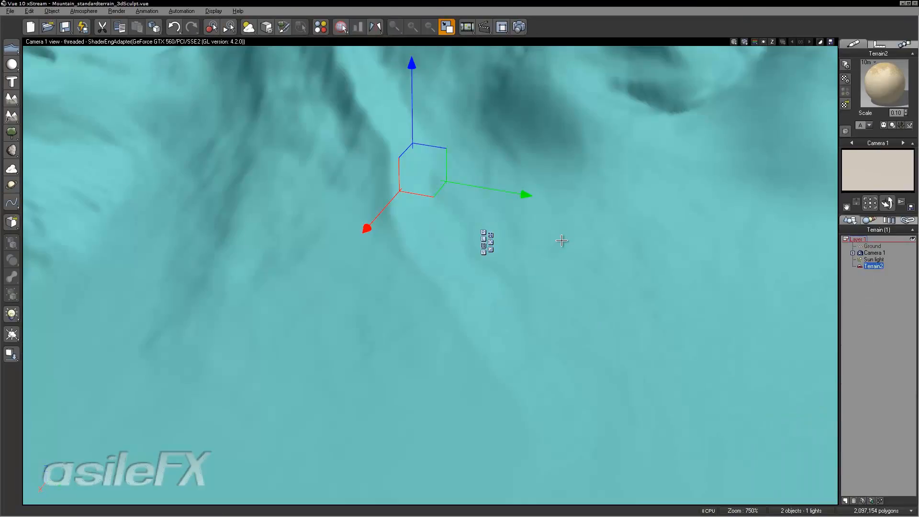
left_click(851, 143)
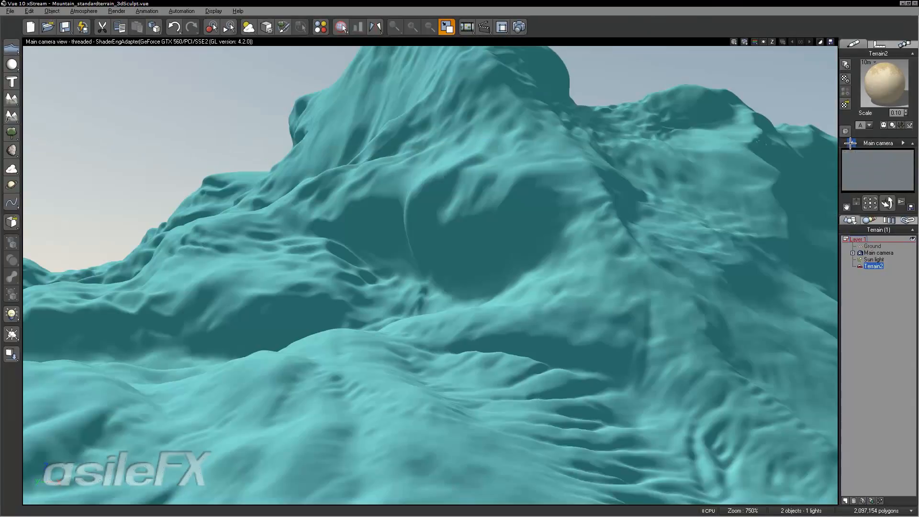
double_click(613, 224)
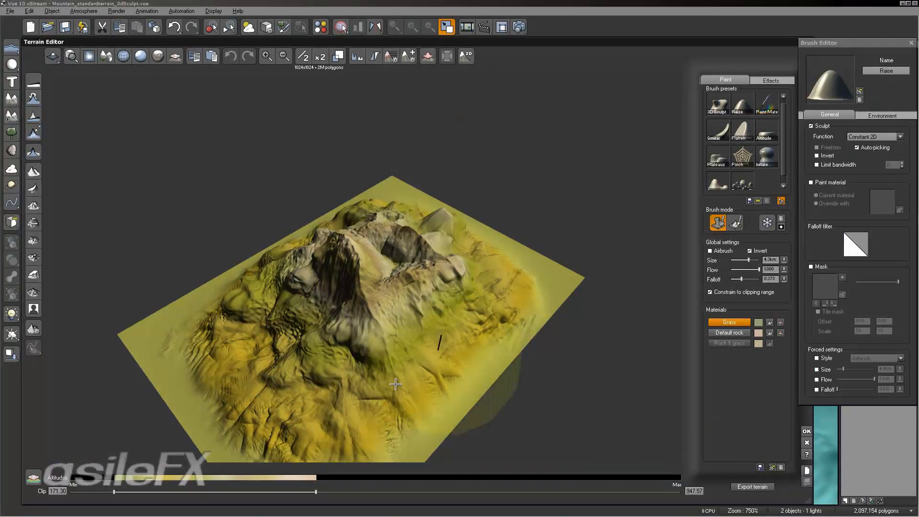
Step: Try an inverted Paint Material stroke that removes Grass from the mountain's lower slope, and undo it
mouse_move(429, 368)
right_mouse_down()
mouse_move(455, 386)
mouse_move(547, 306)
right_mouse_up()
scroll(533, 318, "up", 5)
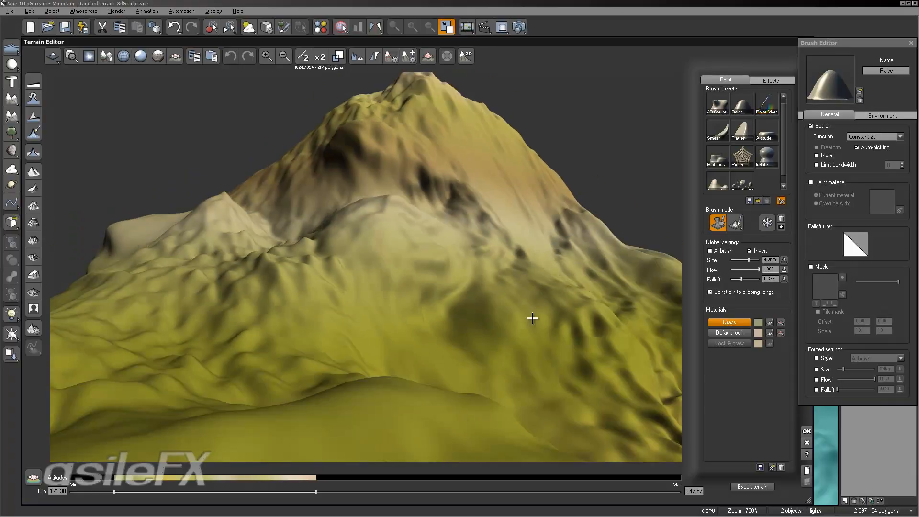
scroll(537, 339, "down", 3)
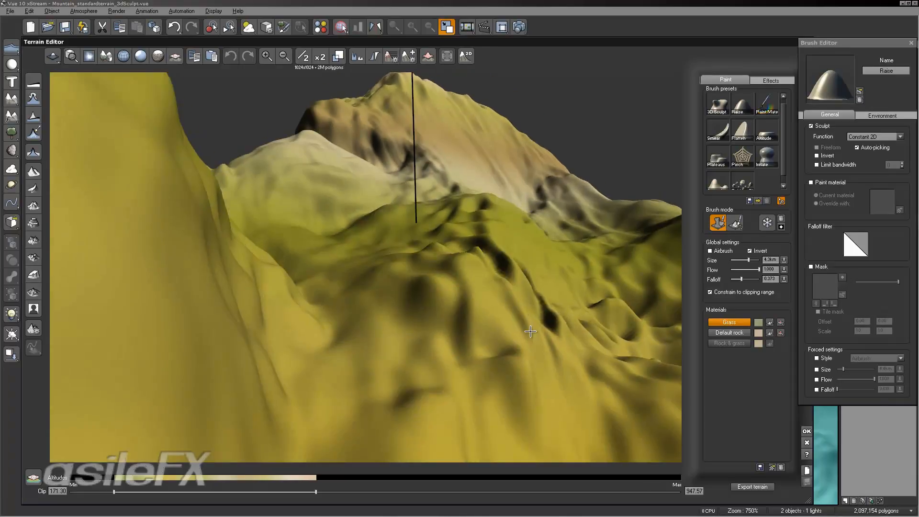
scroll(554, 325, "down", 2)
scroll(554, 326, "down", 3)
right_click_drag(554, 325, 498, 412)
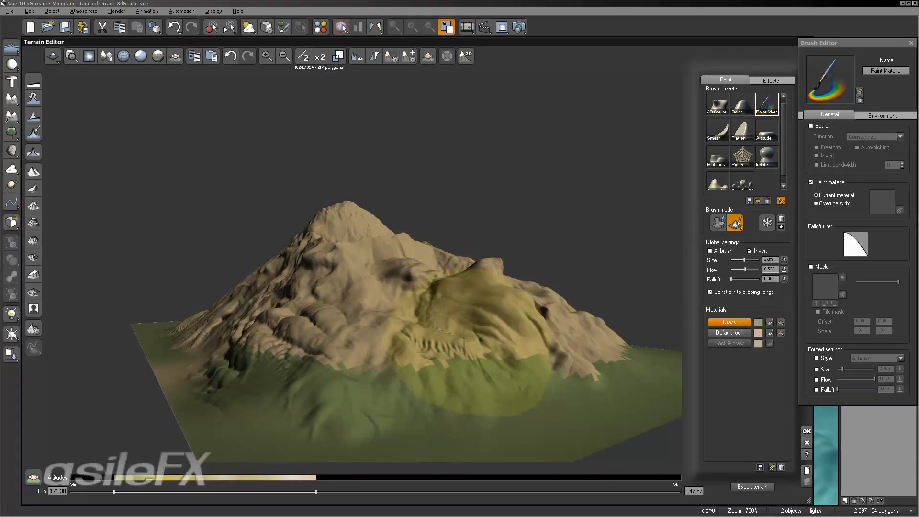
left_click_drag(449, 346, 476, 287)
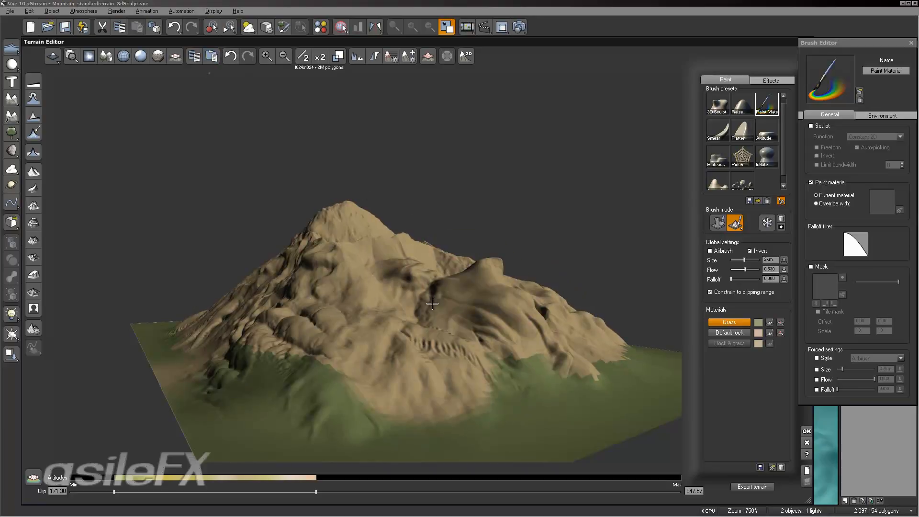
left_click(230, 56)
Step: Brush inverted Grass strokes over the mountain's flanks with the Paint Material brush, constrained to the clipping range
mouse_move(380, 288)
left_mouse_down()
mouse_move(289, 316)
mouse_move(523, 286)
left_mouse_up()
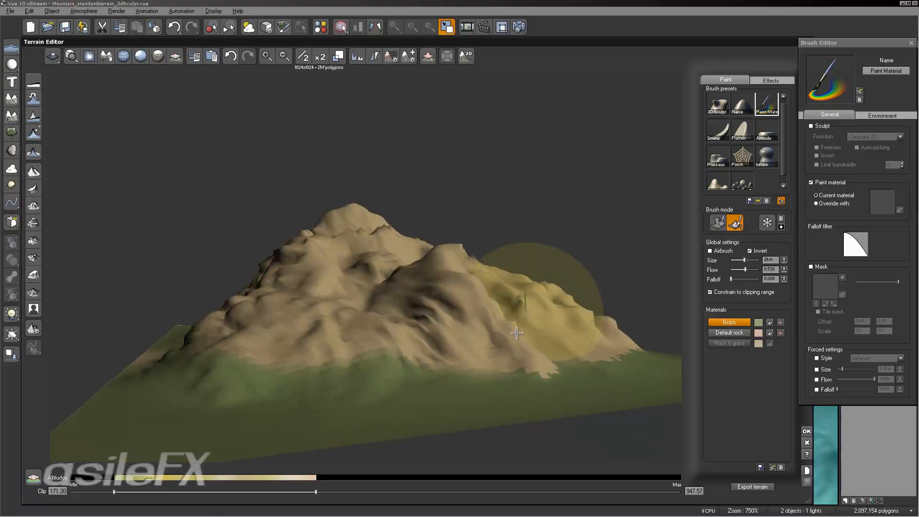
mouse_move(523, 338)
left_mouse_down()
mouse_move(566, 274)
mouse_move(536, 341)
left_mouse_up()
right_click_drag(526, 339, 443, 311)
mouse_move(442, 311)
left_mouse_down()
mouse_move(400, 330)
mouse_move(422, 323)
left_mouse_up()
right_click_drag(422, 322, 206, 316)
mouse_move(413, 307)
left_mouse_down()
mouse_move(448, 359)
mouse_move(554, 320)
left_mouse_up()
mouse_move(554, 320)
right_mouse_down()
mouse_move(478, 322)
mouse_move(558, 330)
mouse_move(610, 312)
right_mouse_up()
mouse_move(539, 335)
right_mouse_down()
mouse_move(536, 345)
mouse_move(570, 354)
right_mouse_up()
right_click_drag(530, 304, 545, 309)
scroll(545, 309, "up", 3)
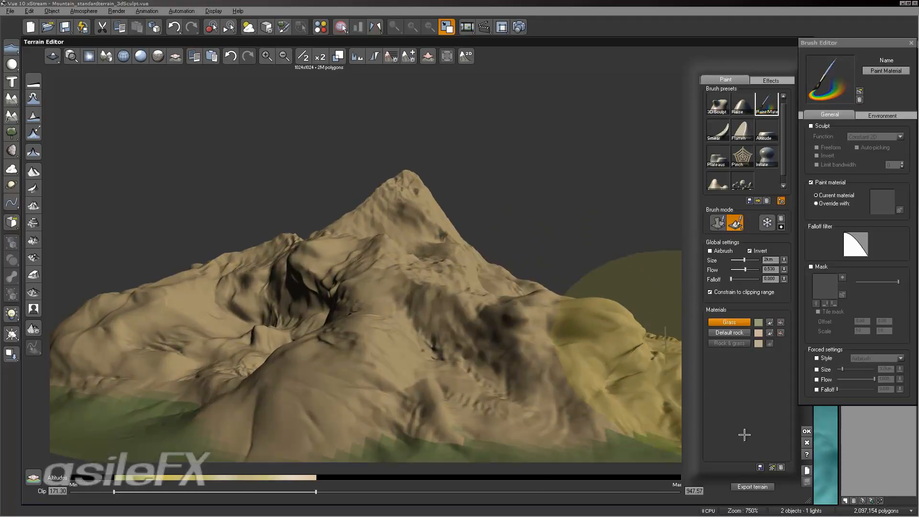
Step: Add the Red-Green Patches material from the Rocks collection to the terrain's material list
left_click(773, 466)
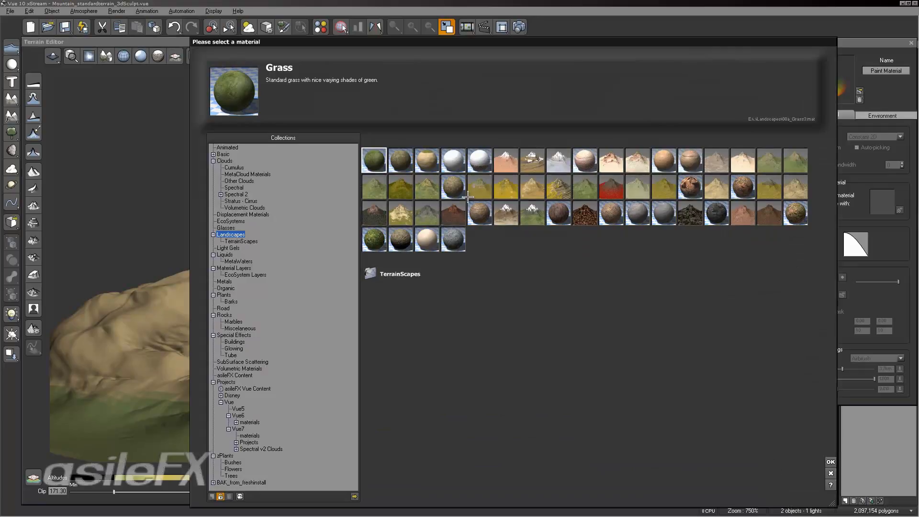
left_click(225, 315)
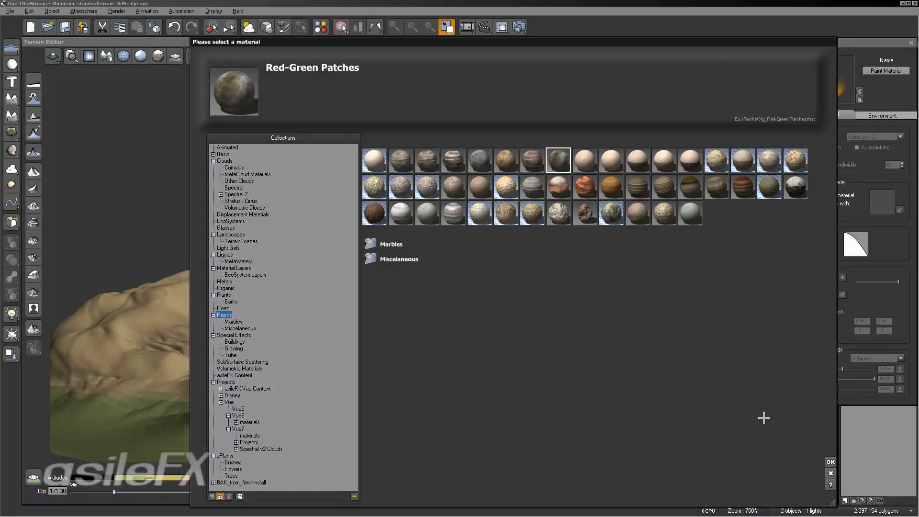
left_click(831, 461)
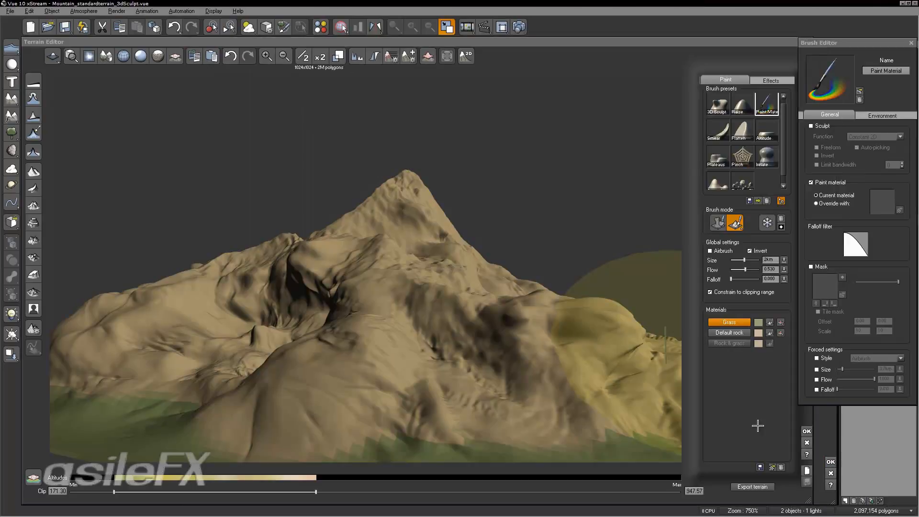
right_click_drag(574, 334, 540, 328)
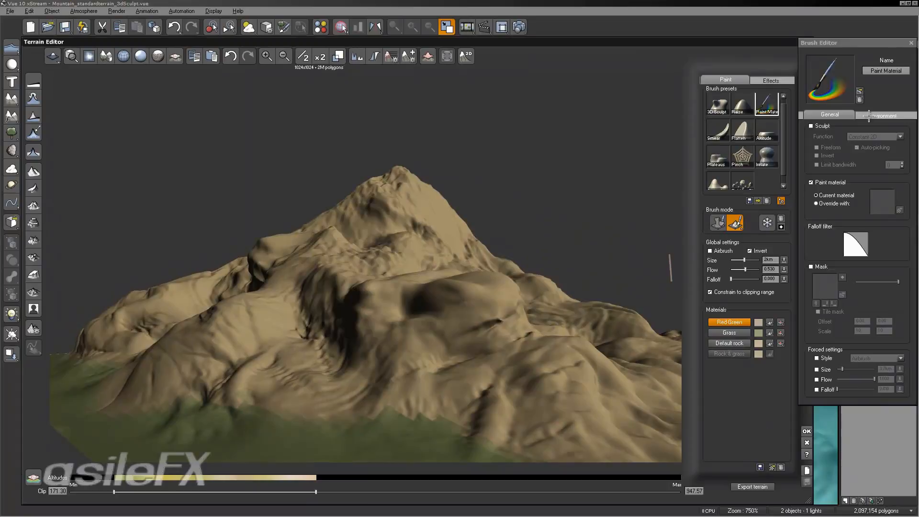
Step: Show the Paint Material brush's Environment settings and turn off Constrain to clipping range
left_click(868, 116)
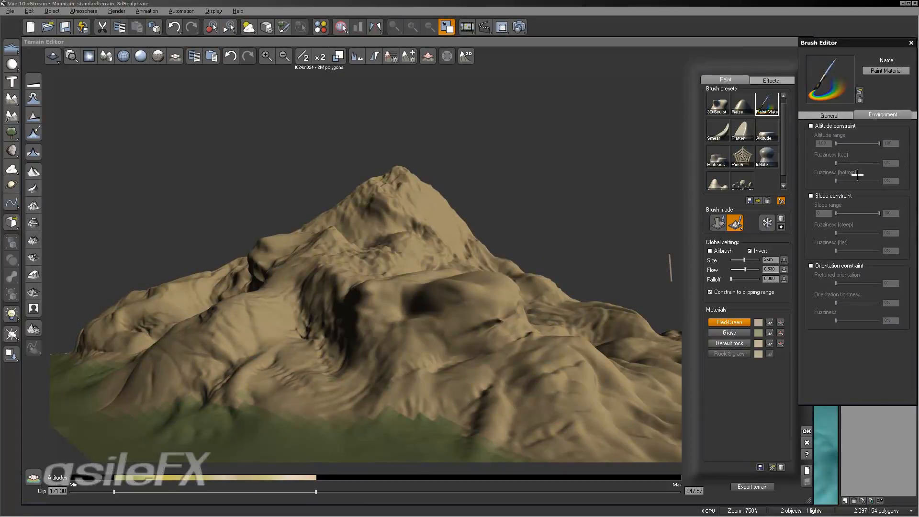
left_click(764, 293)
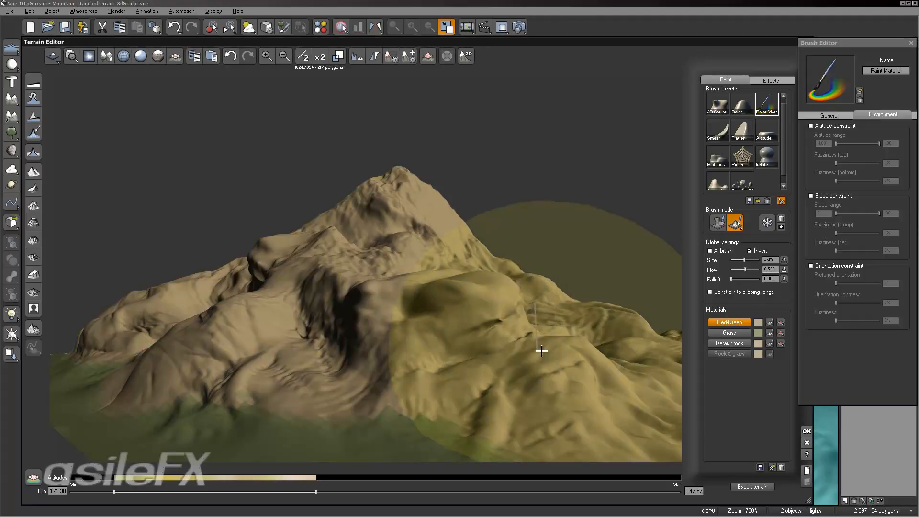
right_click_drag(538, 349, 552, 270)
scroll(539, 346, "up", 2)
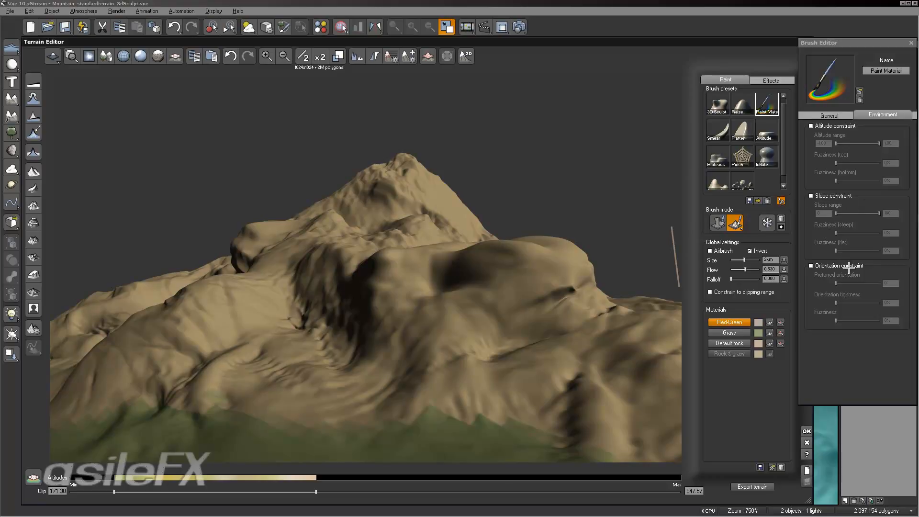
mouse_move(574, 263)
right_mouse_down()
mouse_move(621, 279)
mouse_move(665, 268)
right_mouse_up()
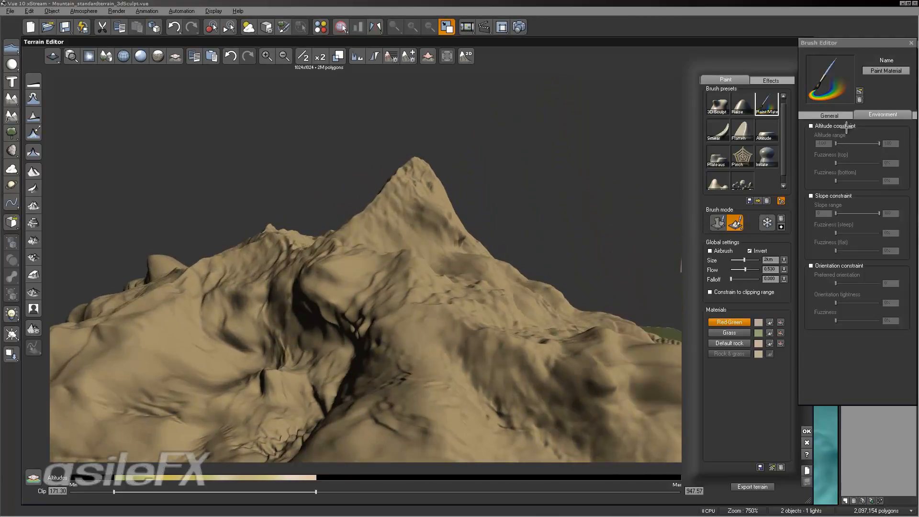
mouse_move(369, 293)
right_mouse_down()
mouse_move(412, 279)
mouse_move(443, 254)
mouse_move(400, 268)
right_mouse_up()
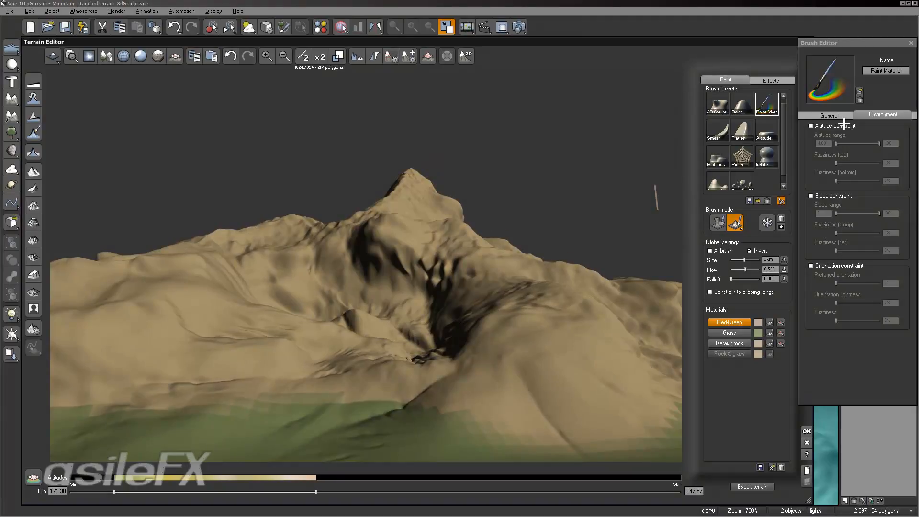
Step: Enable the brush's altitude constraint and set its range from 0.08 to 1.00
left_click(843, 125)
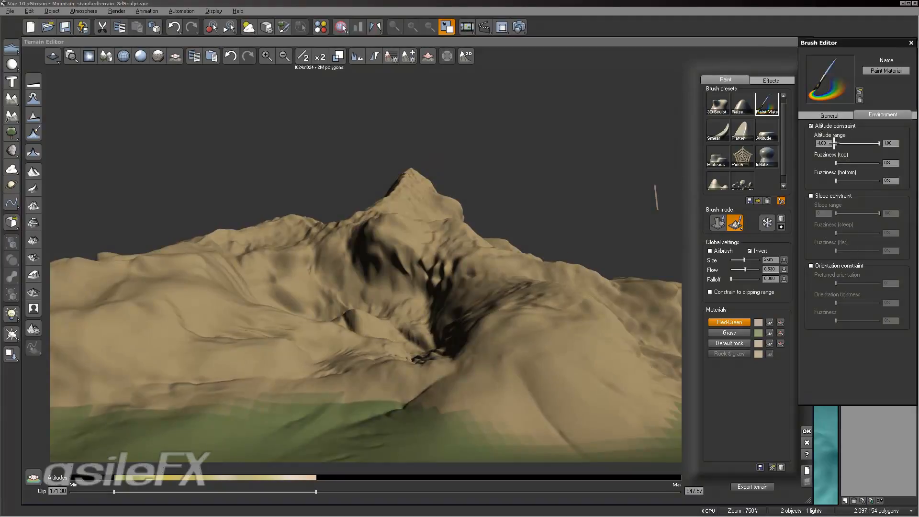
left_click_drag(836, 144, 858, 143)
mouse_move(594, 308)
right_mouse_down()
mouse_move(482, 359)
mouse_move(468, 345)
mouse_move(493, 283)
mouse_move(582, 299)
mouse_move(670, 289)
mouse_move(459, 326)
right_mouse_up()
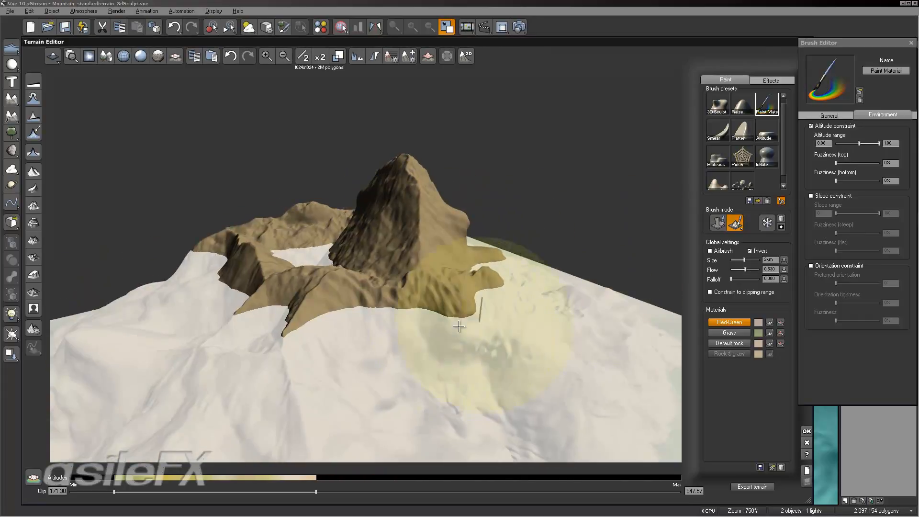
scroll(459, 326, "up", 2)
right_click_drag(527, 312, 488, 275)
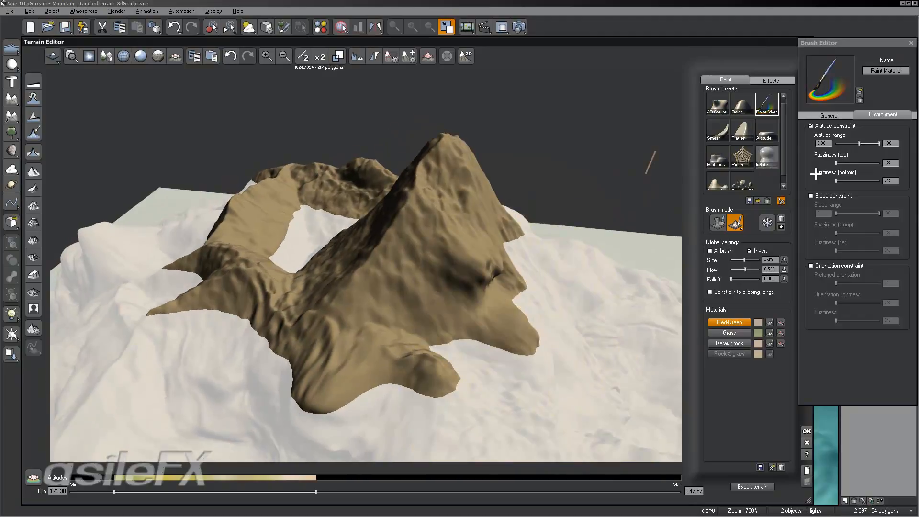
right_click_drag(506, 228, 545, 287)
Step: Set the altitude constraint's bottom fuzziness to 16% and turn on Airbrush, checking the softened boundary around the mountain
mouse_move(836, 162)
left_mouse_down()
mouse_move(862, 159)
mouse_move(844, 180)
mouse_move(861, 180)
mouse_move(838, 181)
mouse_move(833, 162)
left_mouse_up()
left_click(726, 249)
right_click_drag(364, 218, 411, 266)
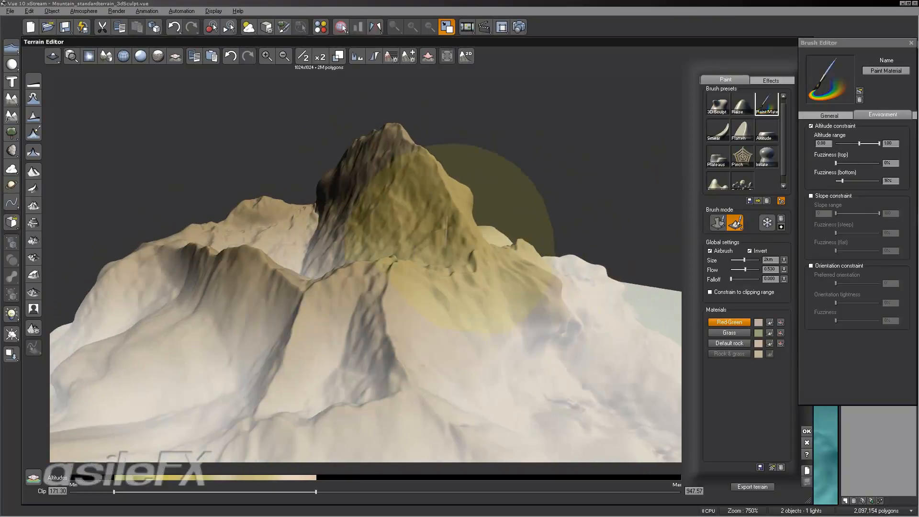
right_click_drag(604, 295, 431, 270)
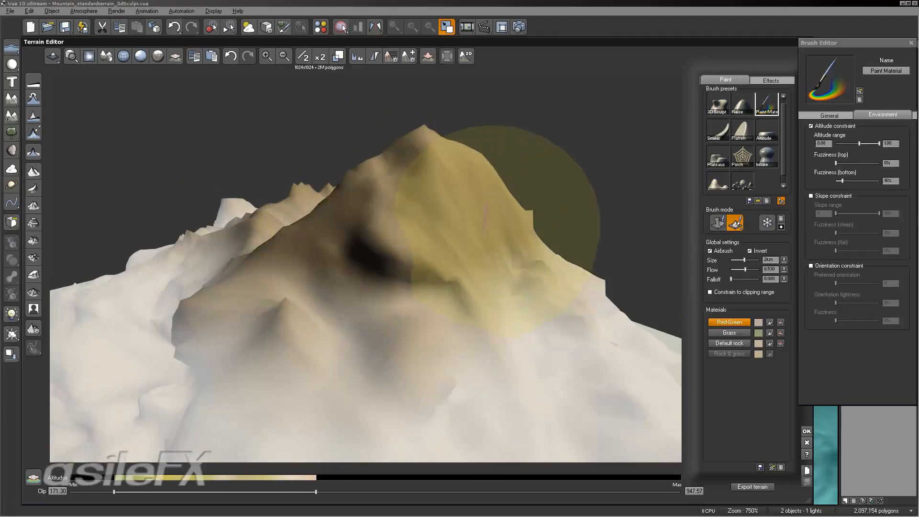
right_click_drag(561, 333, 486, 335)
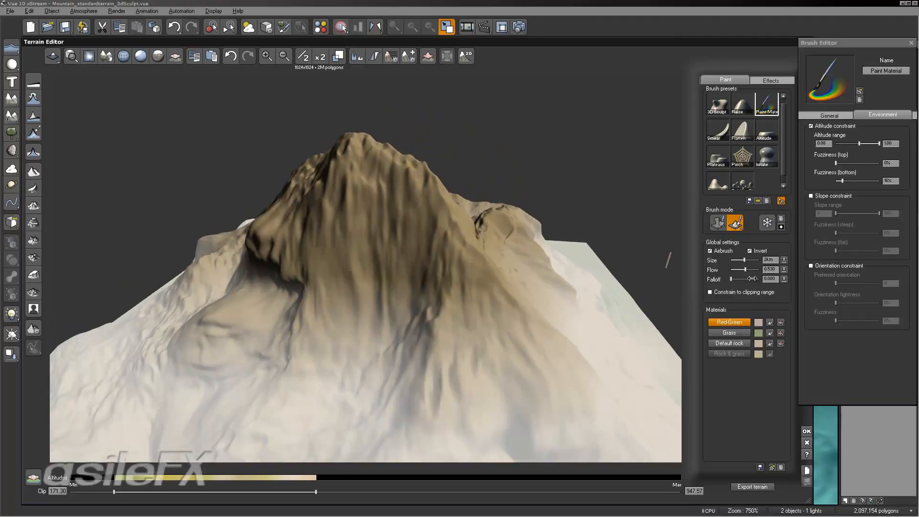
Step: Paint Red-Green Patches on the upper slope with Falloff 0.475, Flow 1.000 and Invert off, and reduce the brush size to 792.38
left_click_drag(758, 279, 744, 279)
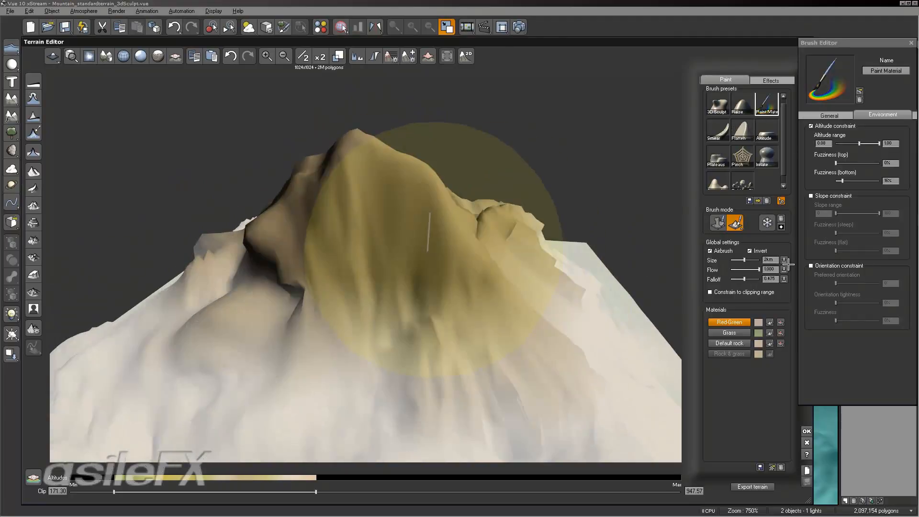
left_click(761, 251)
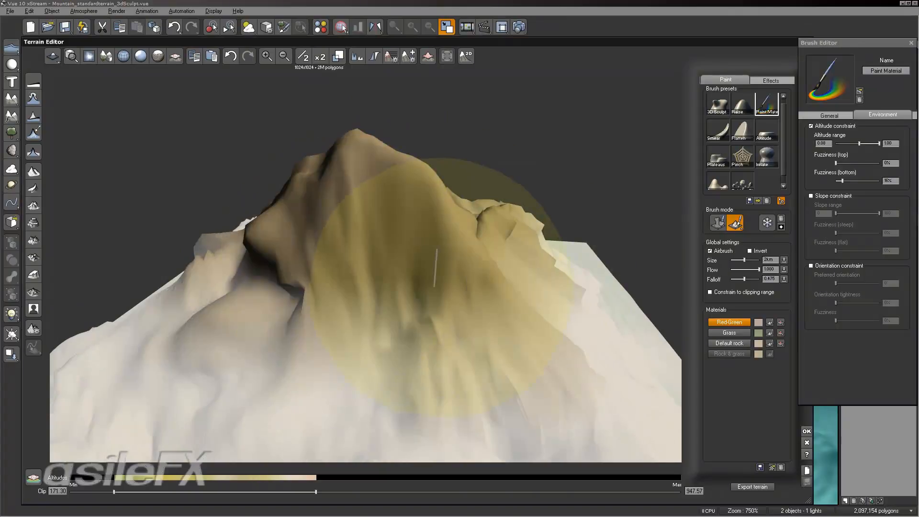
left_click_drag(743, 259, 739, 260)
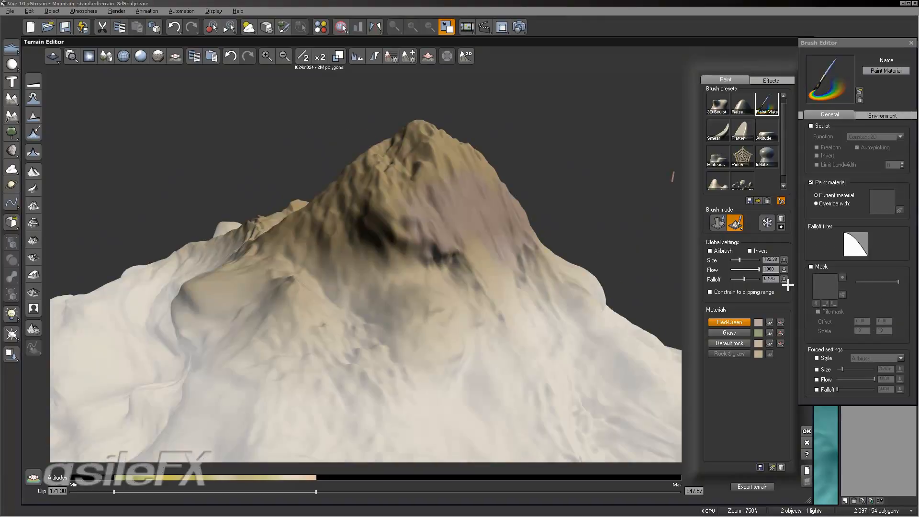
Step: Enable the brush mask with fixed orientation and load strata_012 from the Inverted Strata brush collection as its picture
left_click(823, 267)
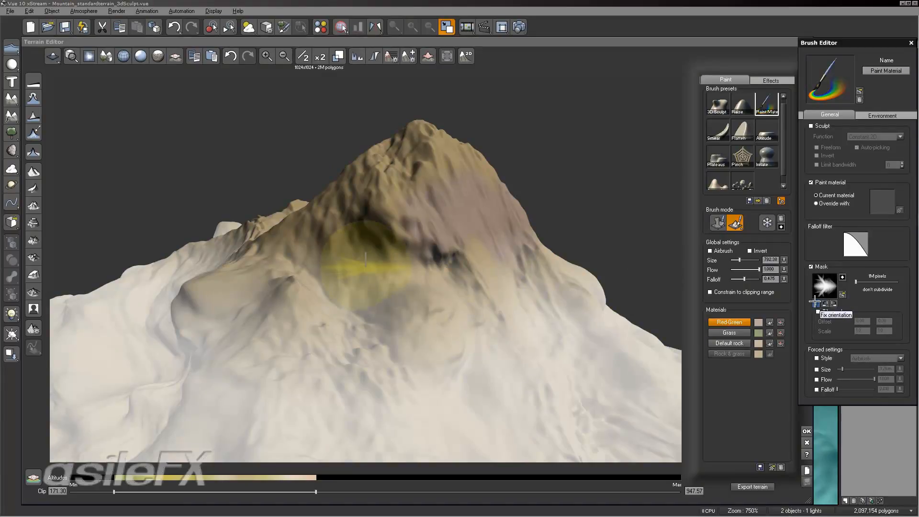
left_click(815, 303)
double_click(824, 286)
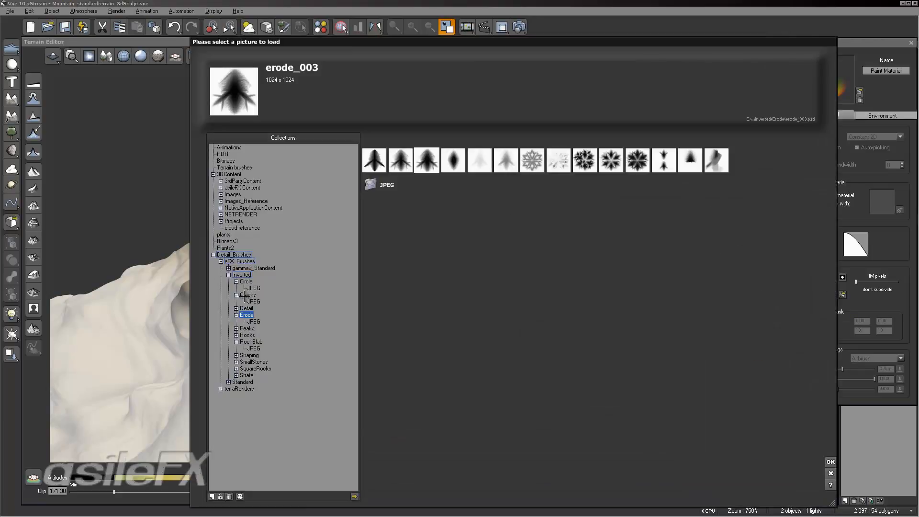
left_click(236, 368)
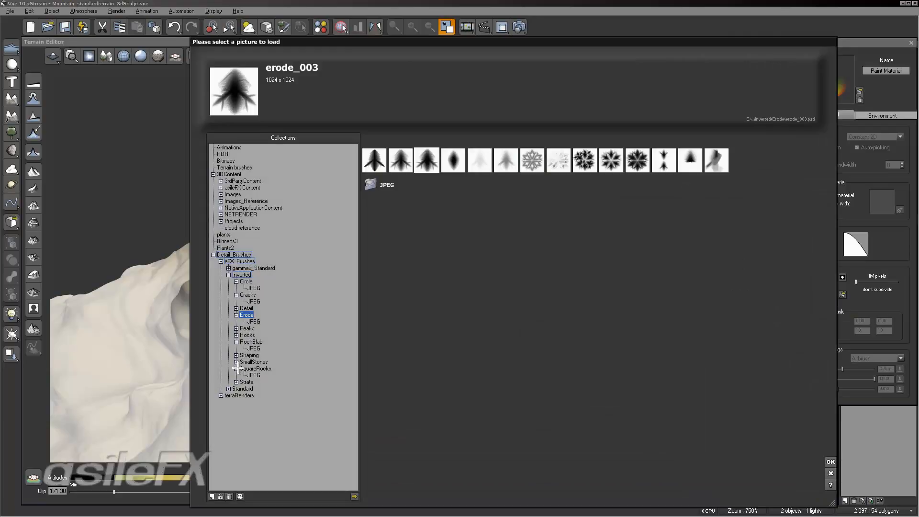
left_click(255, 368)
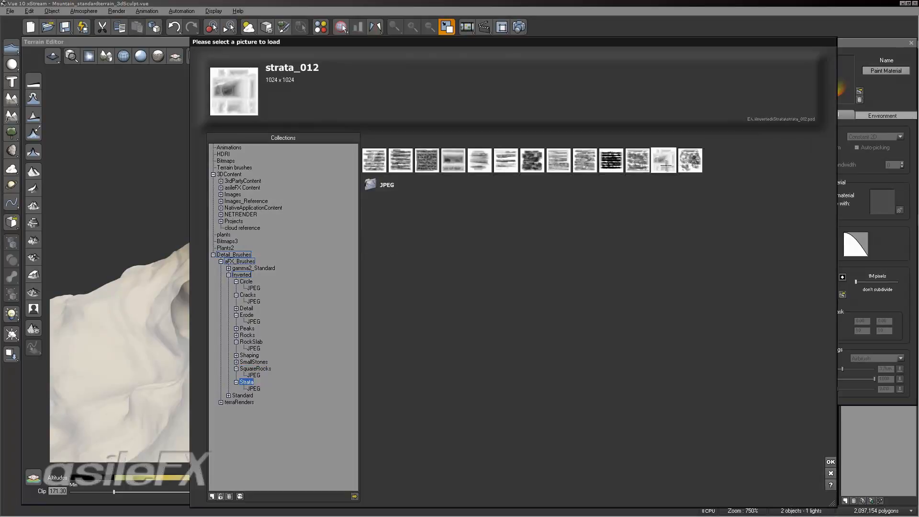
left_click(831, 461)
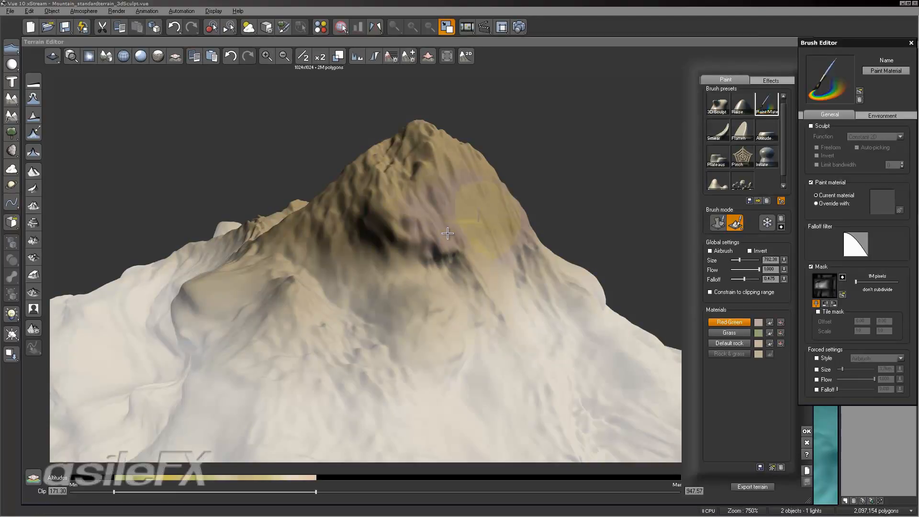
Step: Paint Red-Green Patches through the strata mask on the mountain's front and side slopes
right_click_drag(443, 258, 387, 267)
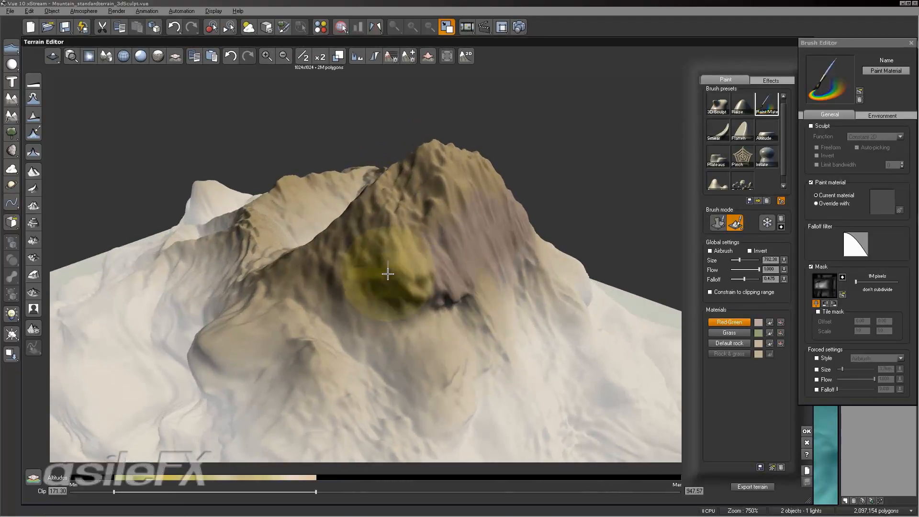
left_click(390, 263)
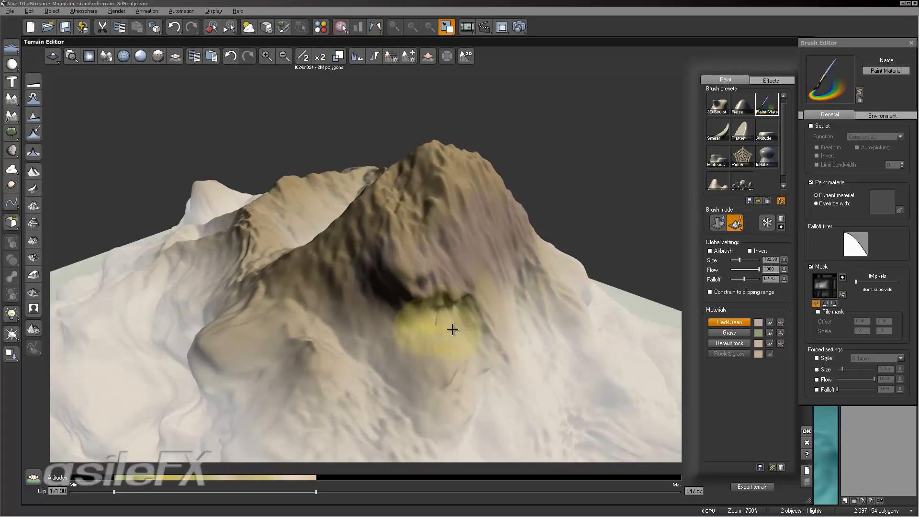
right_click_drag(451, 332, 482, 304)
scroll(482, 303, "up", 5)
scroll(481, 299, "down", 4)
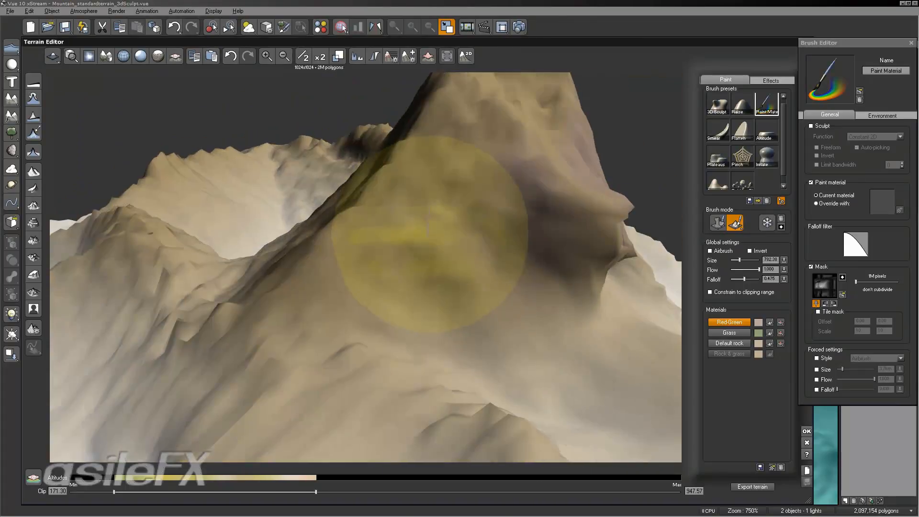
left_click(410, 222)
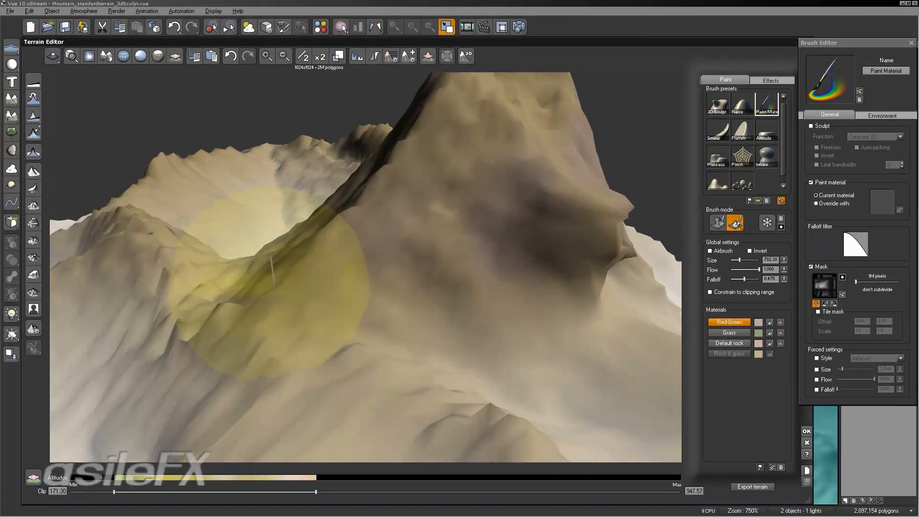
right_click_drag(293, 288, 461, 257)
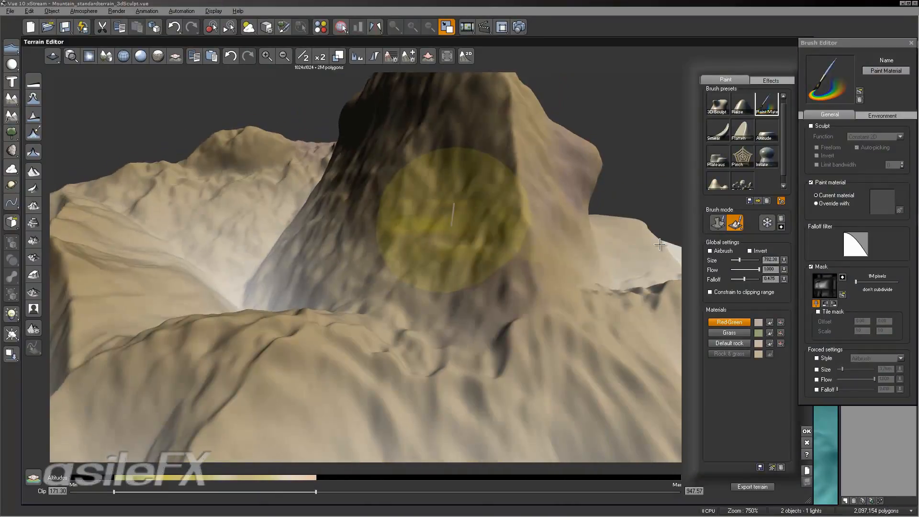
Step: Let the mask subdivide up to 32768 polygons, paint the slopes with it, and turn off its fixed orientation
left_click(868, 281)
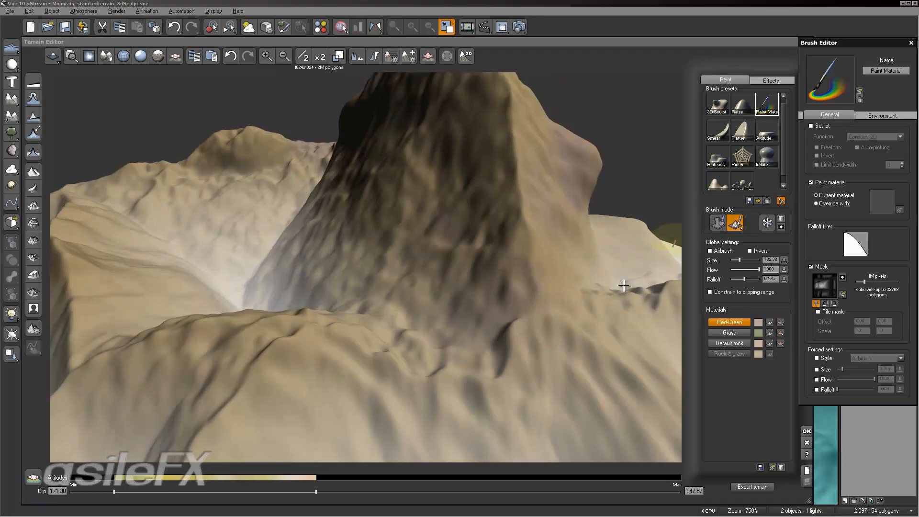
left_click(495, 225)
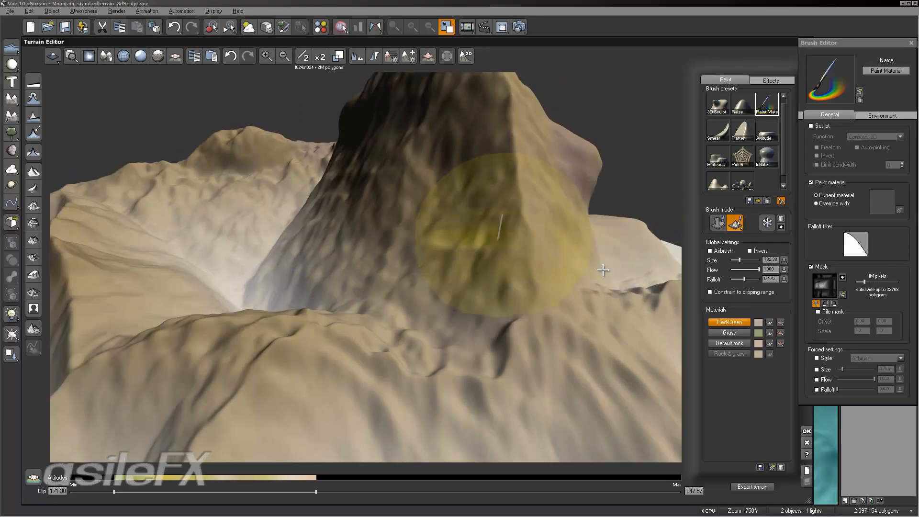
mouse_move(616, 239)
right_mouse_down()
mouse_move(516, 252)
mouse_move(447, 184)
mouse_move(453, 234)
mouse_move(352, 231)
right_mouse_up()
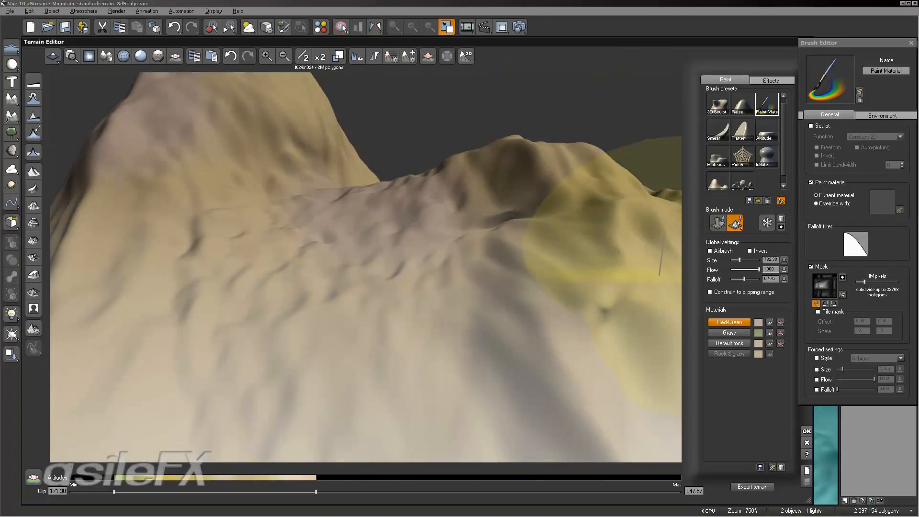
left_click(815, 302)
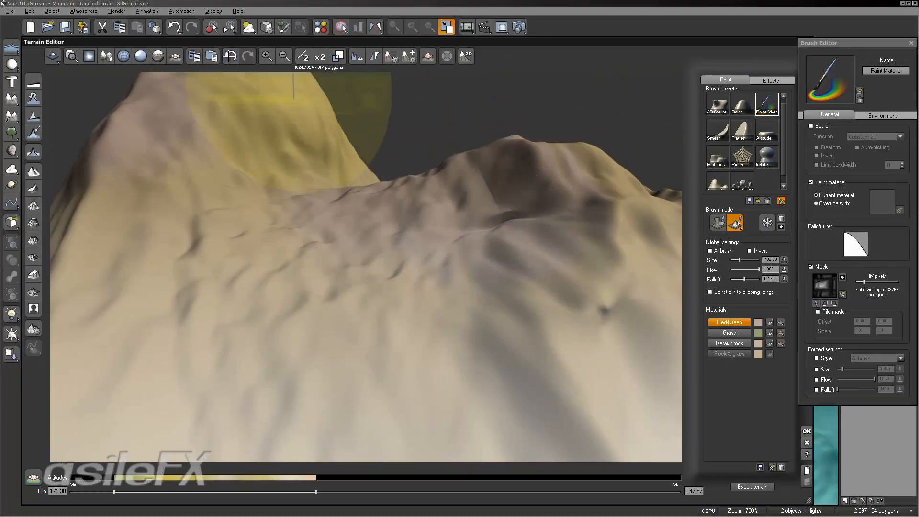
Step: Undo the most recent paint strokes and set the mask to don't subdivide
left_click(230, 56)
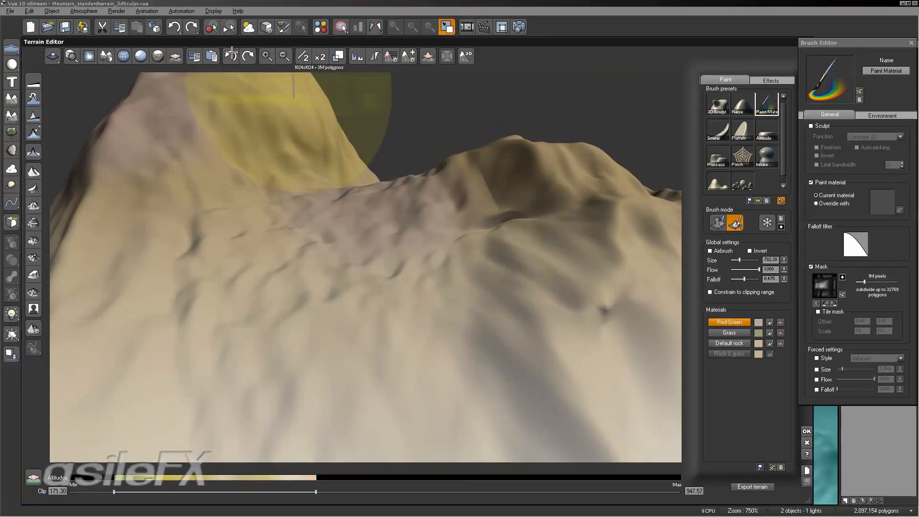
left_click(232, 56)
left_click(231, 56)
left_click(857, 283)
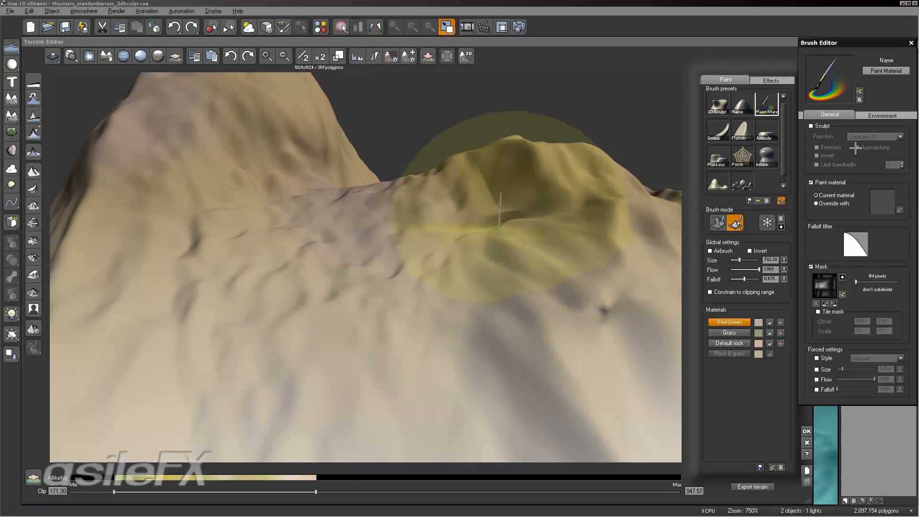
Step: Paint a long masked Red-Green Patches stroke from the ridge up the mountain's steep face
mouse_move(392, 232)
left_mouse_down()
mouse_move(383, 239)
mouse_move(321, 91)
left_mouse_up()
mouse_move(523, 263)
right_mouse_down()
mouse_move(574, 420)
mouse_move(608, 431)
mouse_move(655, 225)
mouse_move(538, 116)
right_mouse_up()
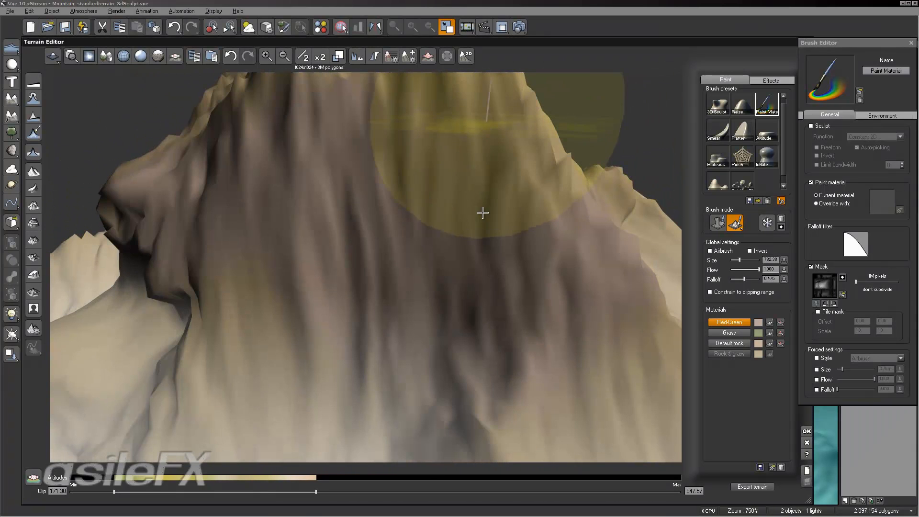
right_click_drag(523, 273, 669, 211)
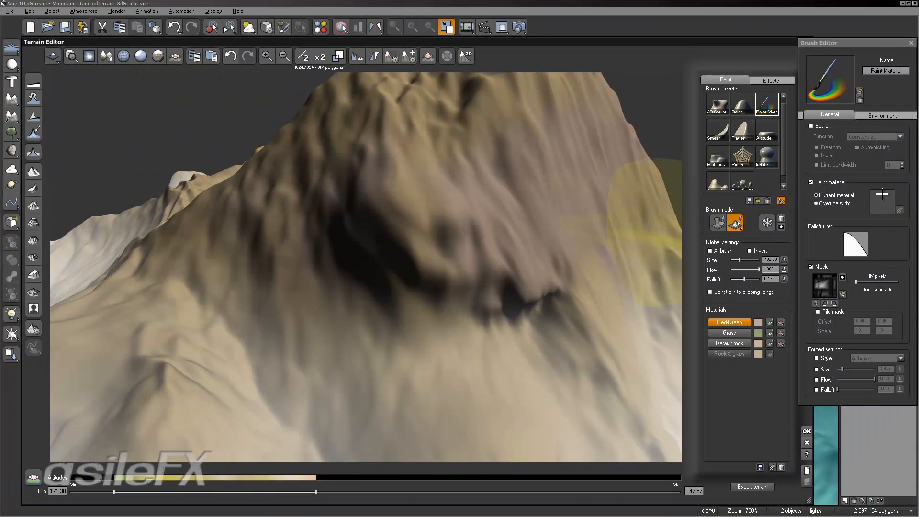
Step: Lower the altitude constraint's minimum to -0.34, inspect the constrained slopes, and turn off the altitude constraint
left_click(882, 116)
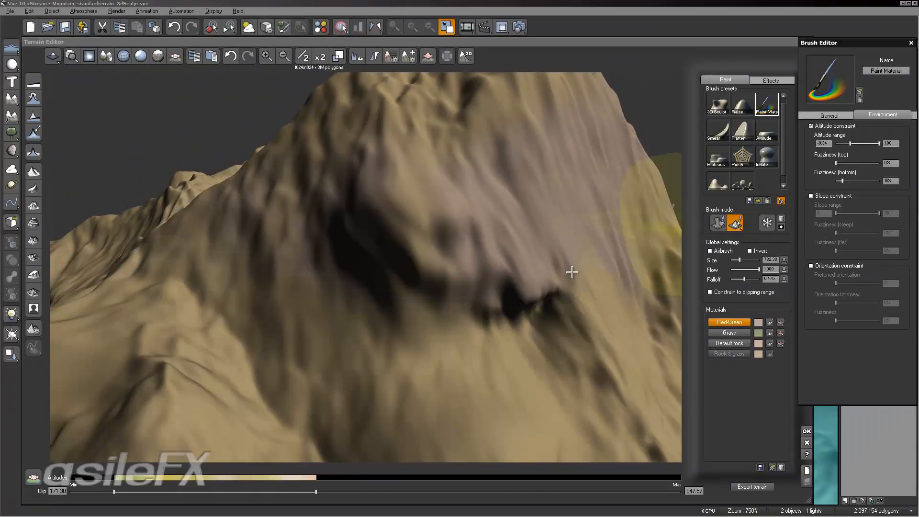
right_click_drag(514, 288, 617, 268)
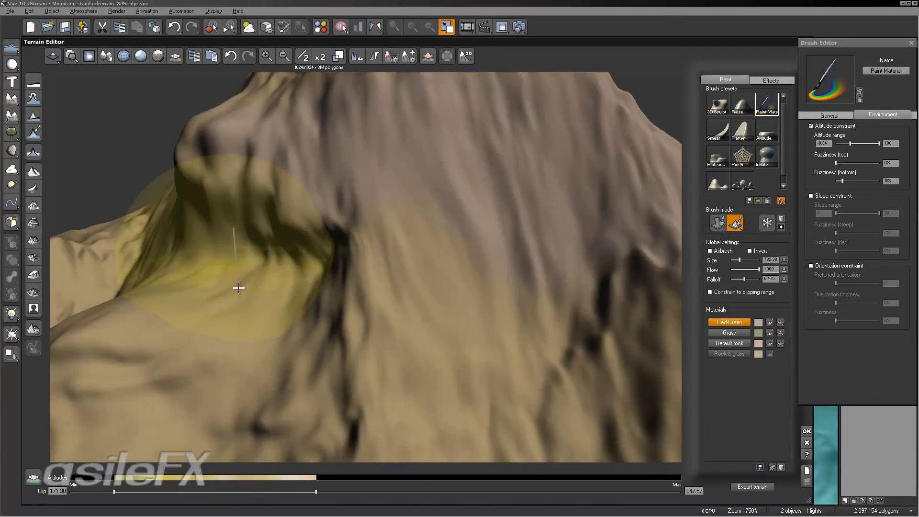
left_click(829, 125)
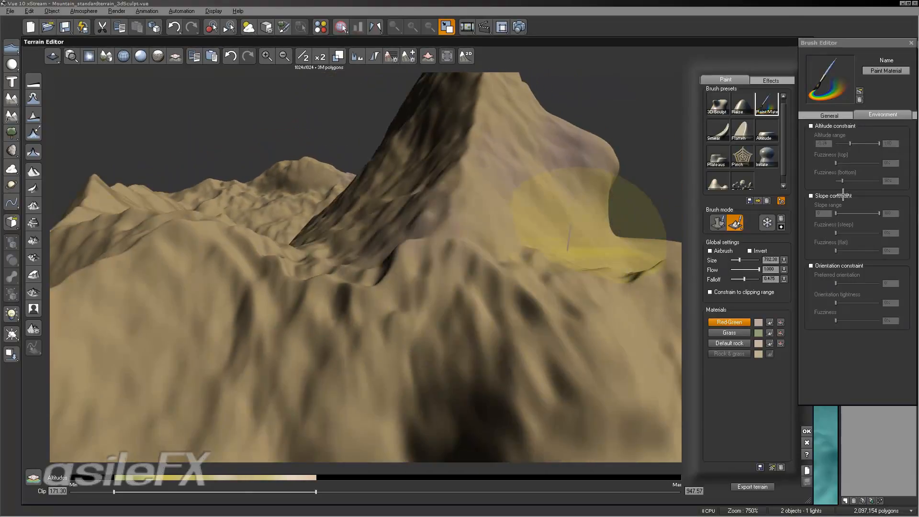
Step: Enable the brush's slope constraint and raise the lower limit of its slope range to 74
left_click(844, 195)
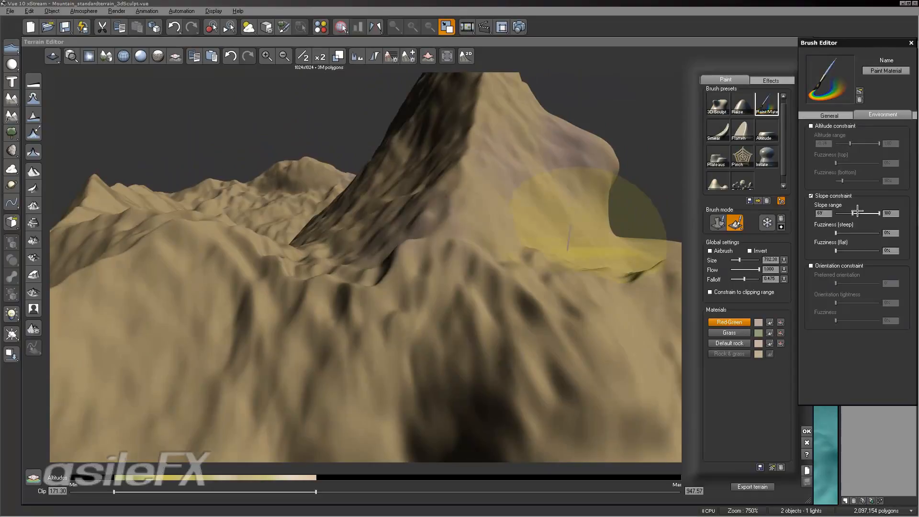
left_click_drag(857, 214, 852, 210)
right_click_drag(555, 221, 594, 204)
scroll(392, 213, "down", 3)
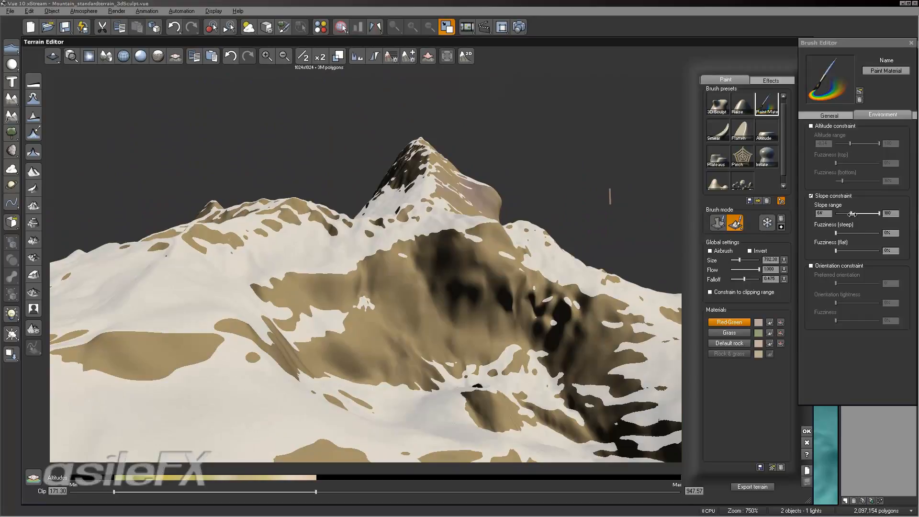
left_click_drag(851, 213, 852, 214)
mouse_move(485, 259)
right_mouse_down()
mouse_move(449, 277)
mouse_move(437, 266)
mouse_move(472, 257)
mouse_move(612, 262)
right_mouse_up()
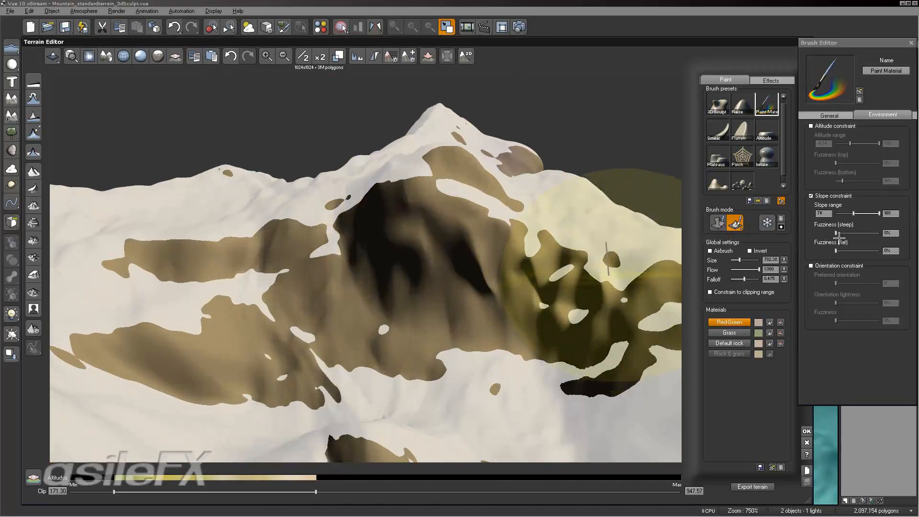
Step: Try the slope constraint's steep fuzziness, return it to 0%, and set the flat fuzziness to 10%
left_click_drag(837, 233, 843, 233)
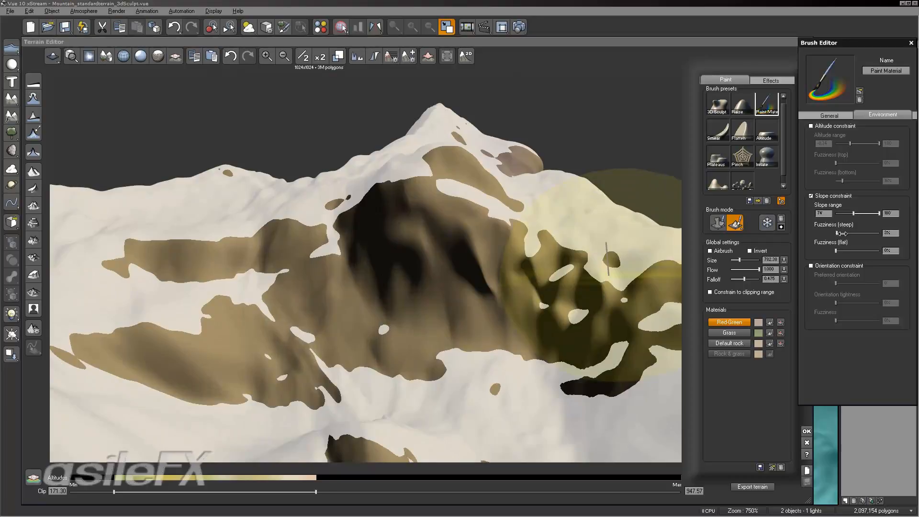
left_click(841, 250)
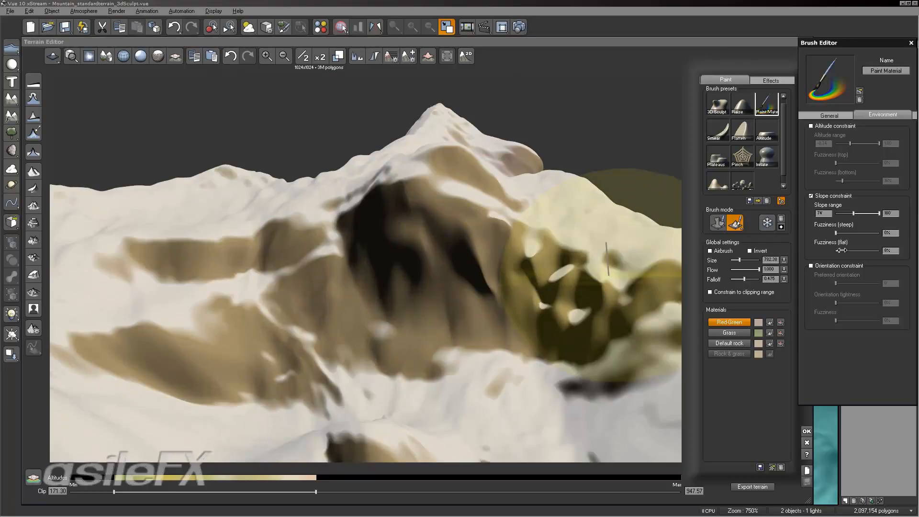
left_click_drag(840, 250, 844, 250)
right_click_drag(450, 288, 406, 286)
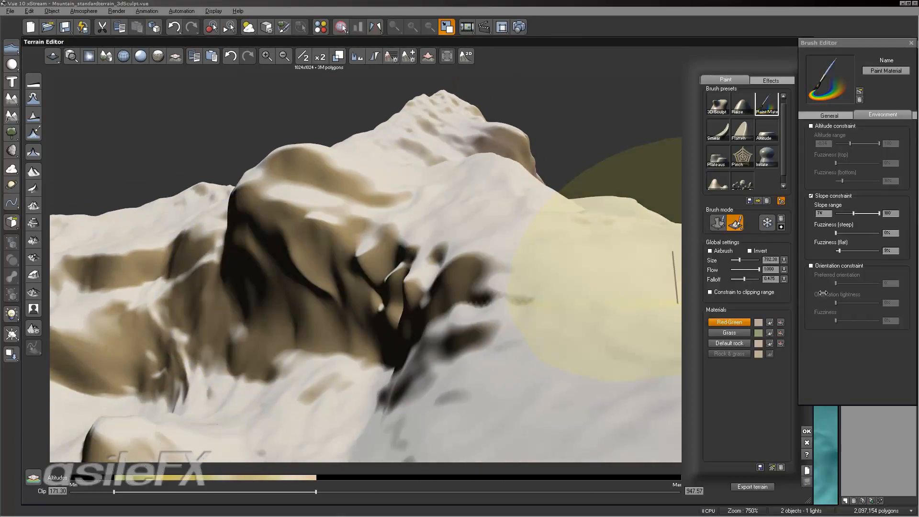
left_click_drag(846, 250, 847, 250)
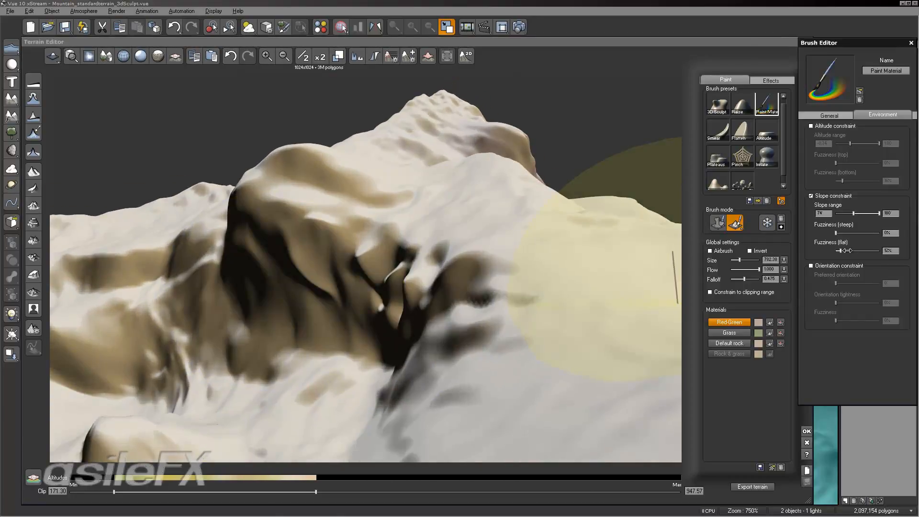
Step: Set the slope constraint's steep fuzziness to 84% and check the constrained area from another angle
mouse_move(876, 233)
left_mouse_down()
mouse_move(885, 230)
mouse_move(863, 232)
mouse_move(870, 232)
left_mouse_up()
right_click_drag(414, 273, 461, 248)
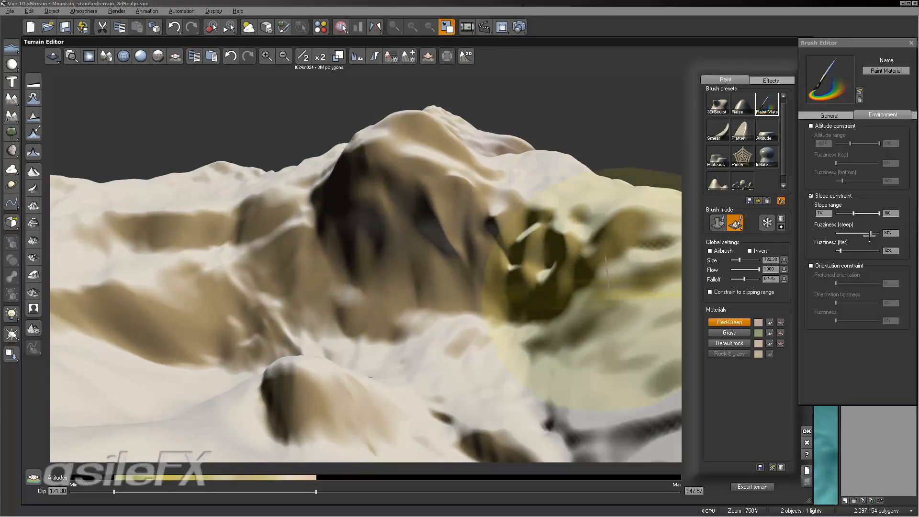
left_click_drag(867, 234, 871, 234)
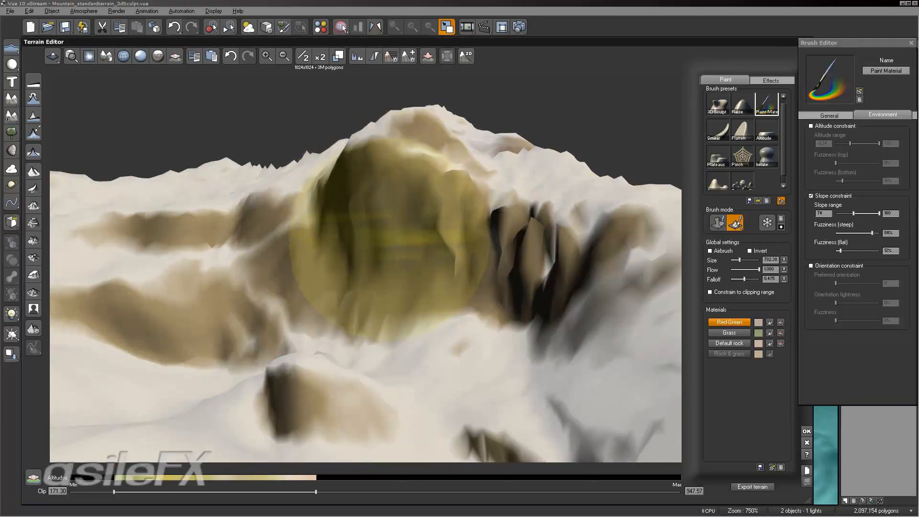
Step: Rotate the brush mask, paint Red-Green Patches on the steep rock face, and undo the last change
left_click(829, 115)
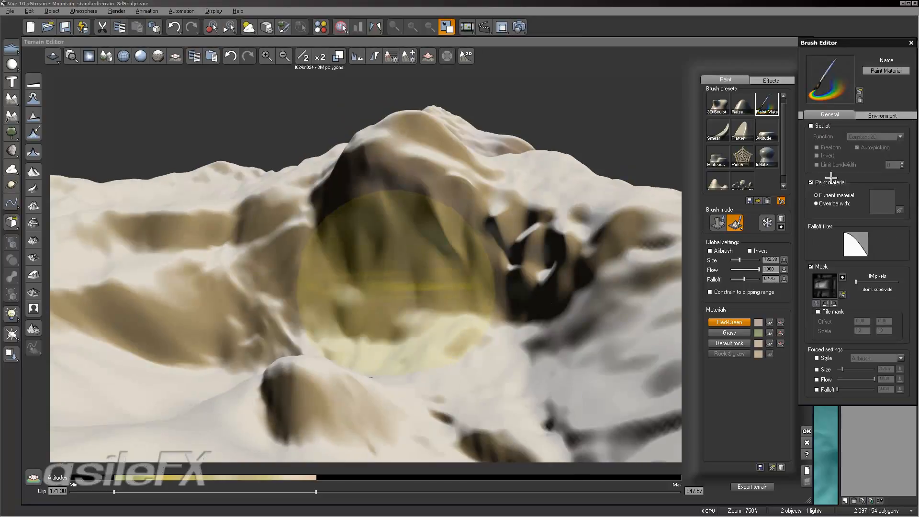
left_click(834, 304)
mouse_move(467, 301)
left_mouse_down()
mouse_move(467, 276)
mouse_move(411, 206)
mouse_move(481, 291)
left_mouse_up()
mouse_move(480, 291)
right_mouse_down()
mouse_move(502, 319)
mouse_move(500, 308)
right_mouse_up()
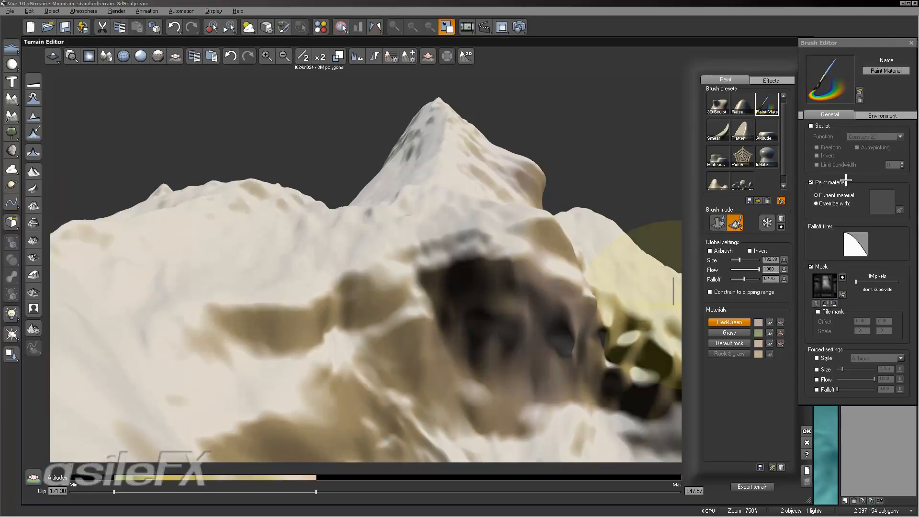
key("ctrl+z")
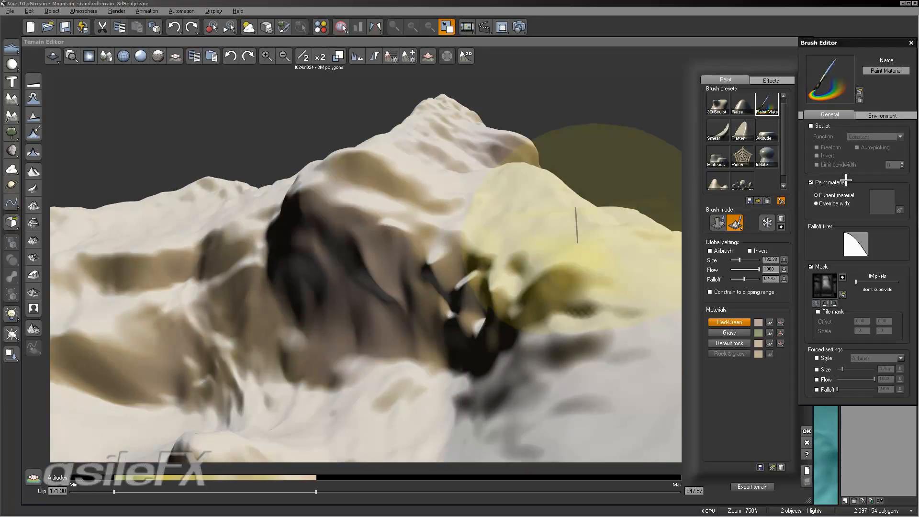
right_click_drag(441, 188, 471, 189)
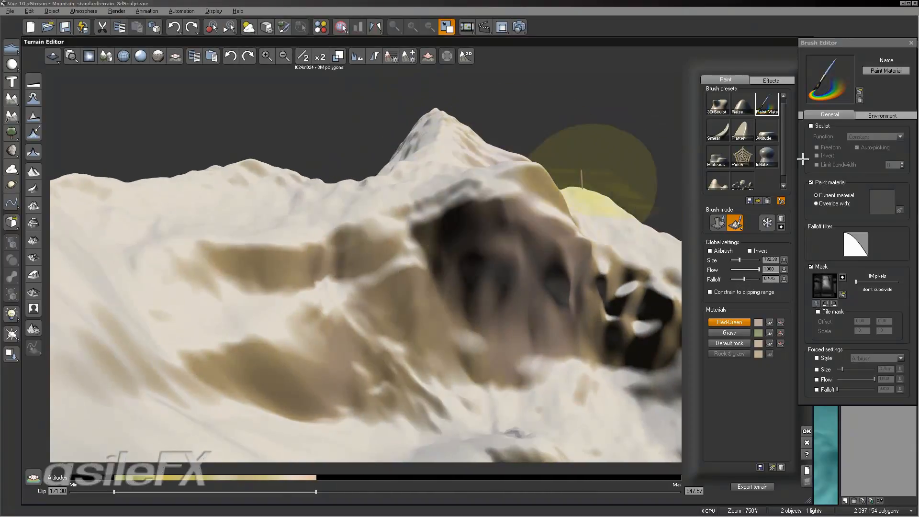
Step: Enable sculpting on the Paint Material brush with the Constant function and allow its mask to subdivide up to 32768 polygons
left_click(821, 126)
left_click(860, 137)
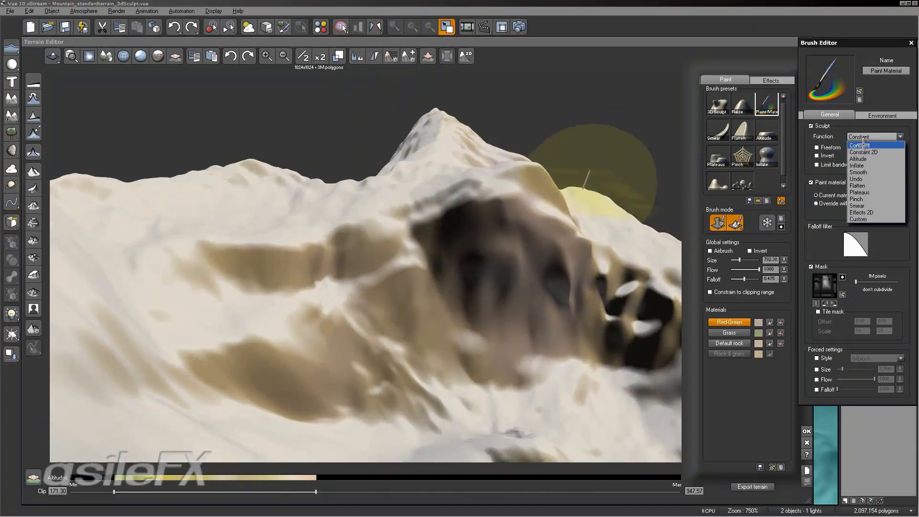
left_click(866, 145)
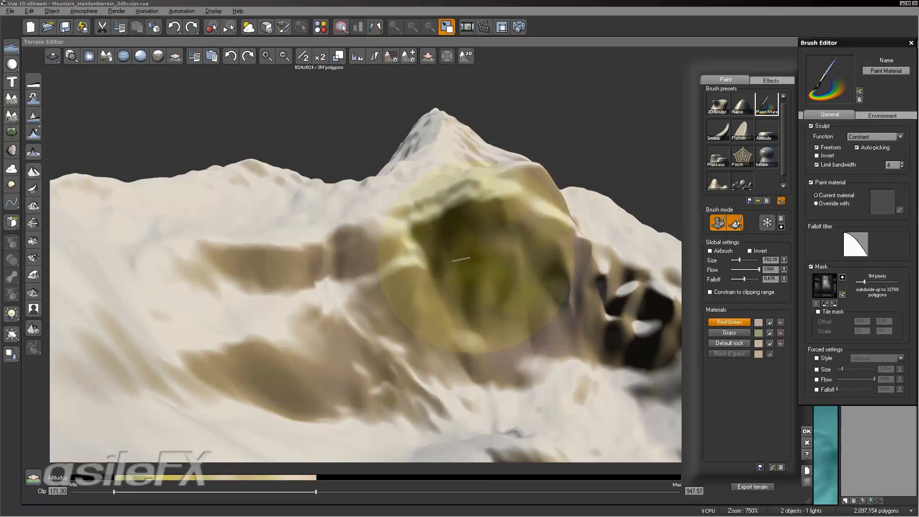
Step: Try a full-flow sculpt stroke on the dark rock face, undo it, and repeat it in airbrush mode with a lower flow
left_click_drag(457, 262, 498, 291)
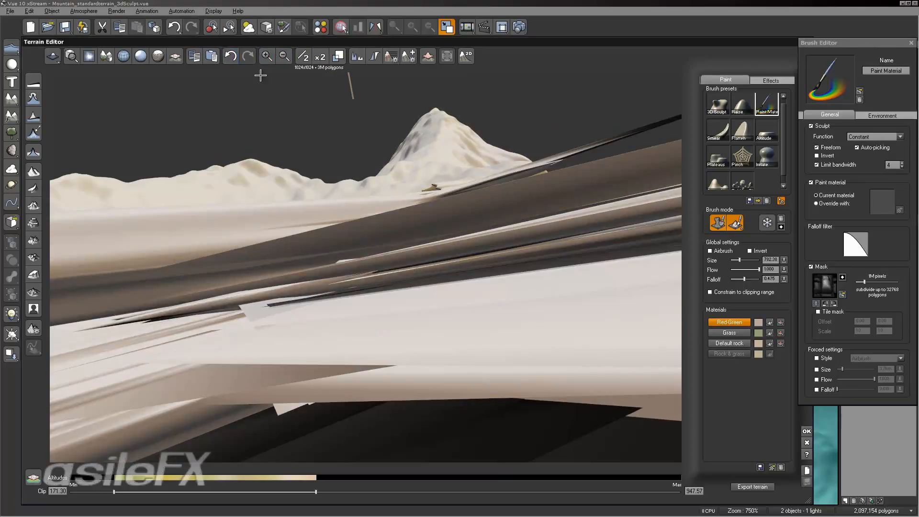
key("ctrl+z")
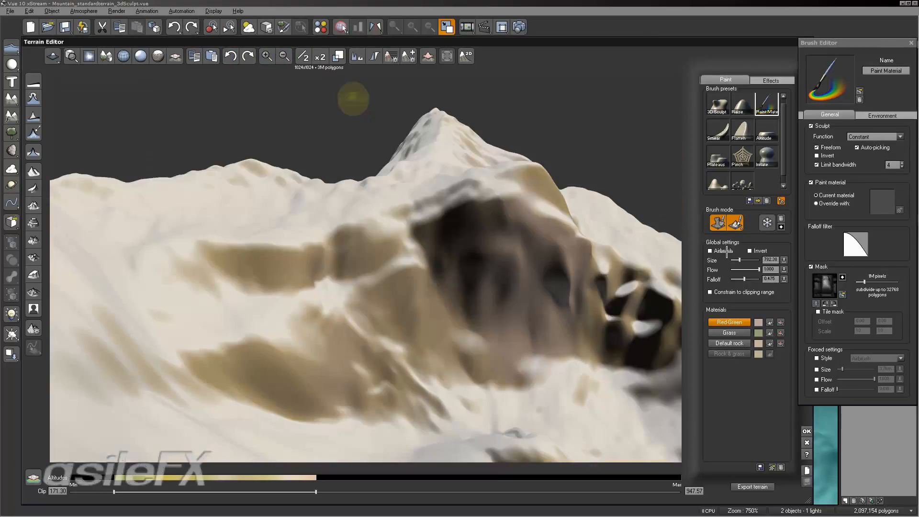
mouse_move(440, 250)
left_mouse_down()
mouse_move(453, 275)
mouse_move(508, 307)
mouse_move(531, 275)
left_mouse_up()
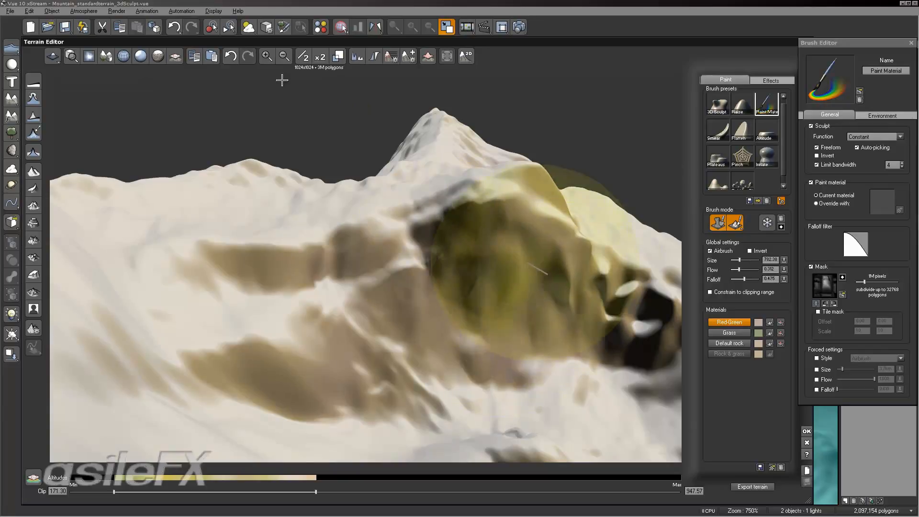
Step: Show the wireframe overlay, examine the mesh density around the mountain from several sides, and hide the overlay again
left_click(123, 57)
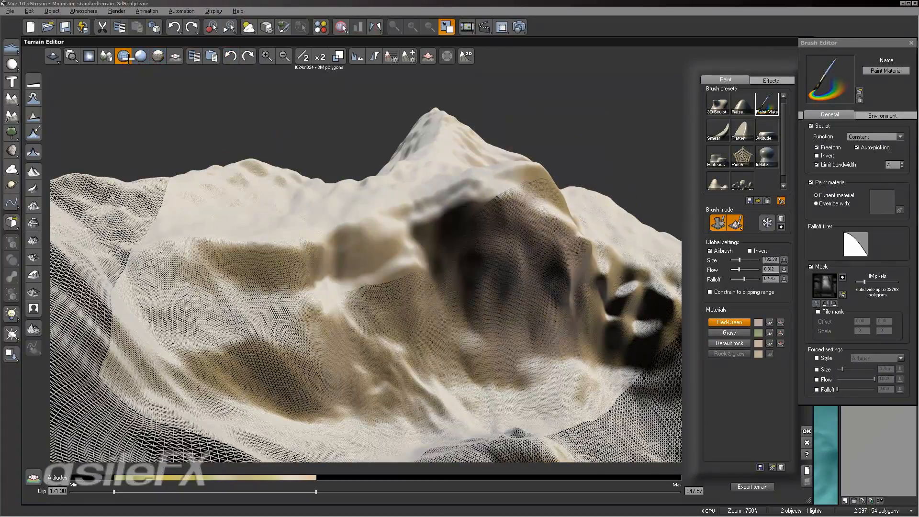
mouse_move(410, 249)
right_mouse_down()
mouse_move(570, 250)
mouse_move(343, 302)
mouse_move(351, 242)
right_mouse_up()
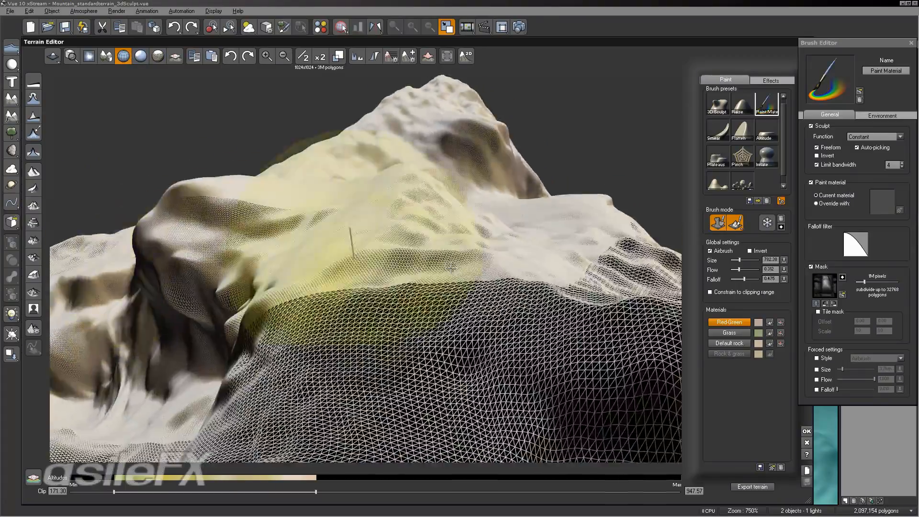
right_click_drag(586, 287, 604, 272)
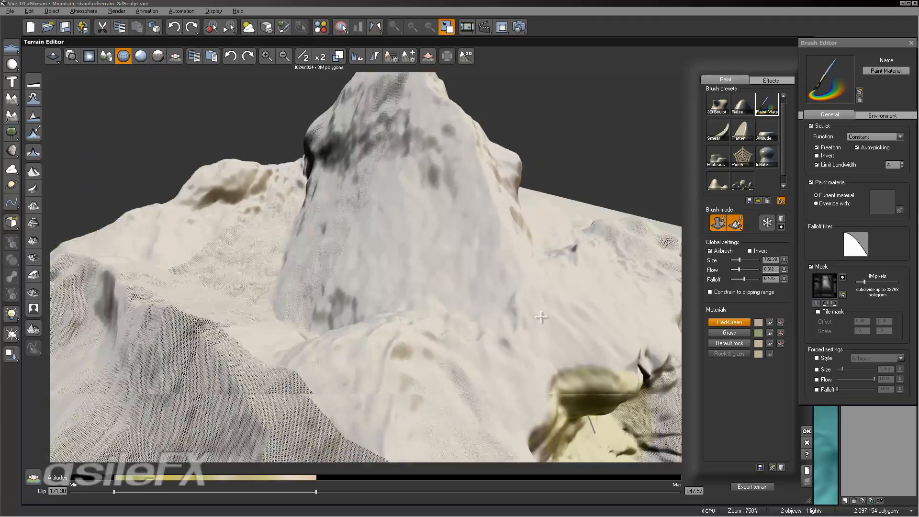
scroll(544, 317, "down", 3)
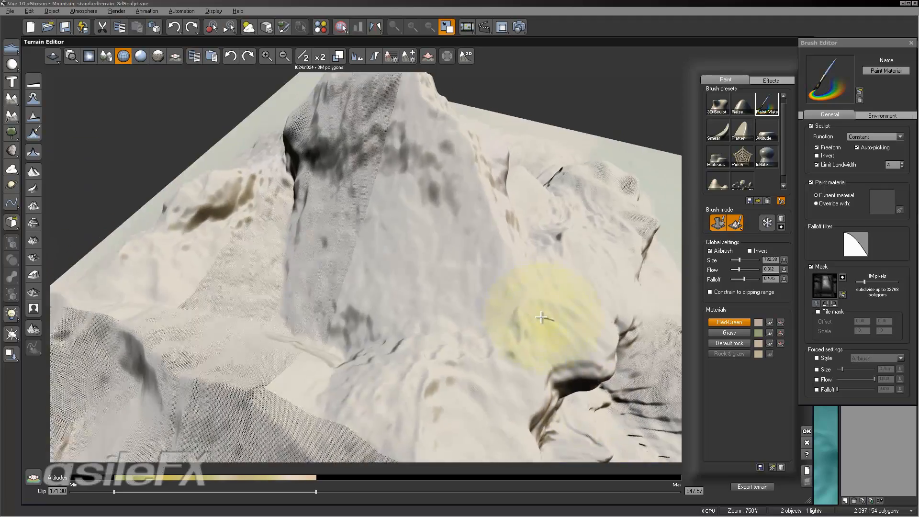
mouse_move(536, 311)
right_mouse_down()
mouse_move(523, 287)
mouse_move(416, 191)
mouse_move(470, 243)
mouse_move(450, 239)
right_mouse_up()
scroll(472, 243, "up", 3)
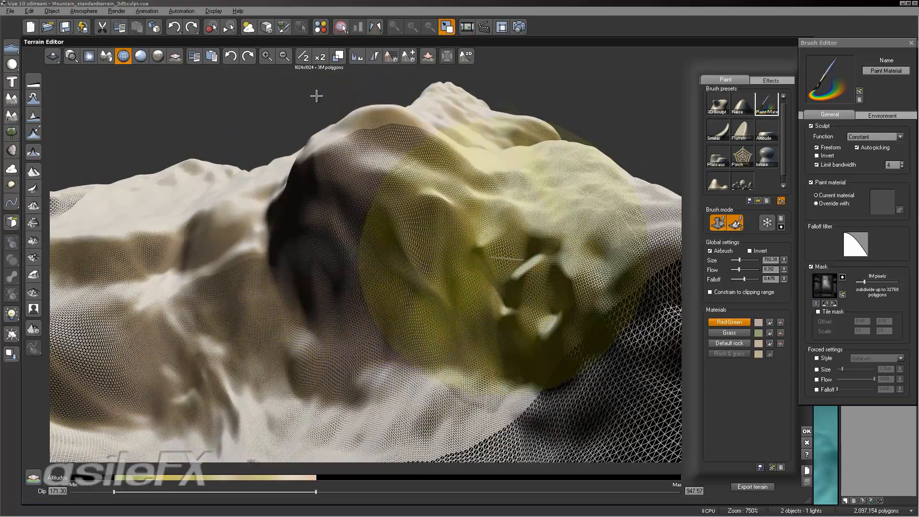
left_click(123, 56)
Step: Sculpt masked rock detail into the dark cliff face and the slopes beside and below it
mouse_move(428, 286)
right_mouse_down()
mouse_move(488, 273)
mouse_move(517, 221)
right_mouse_up()
right_click_drag(531, 254, 536, 292)
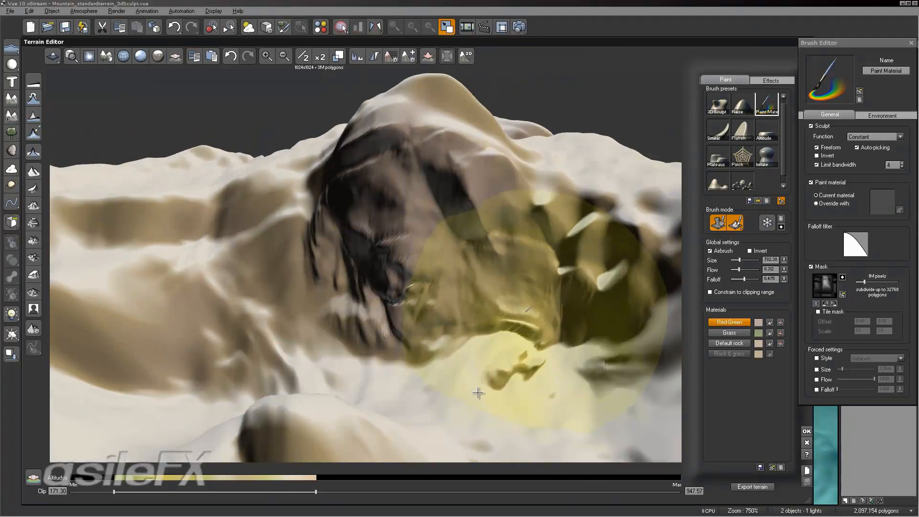
mouse_move(298, 346)
left_mouse_down()
mouse_move(335, 287)
mouse_move(353, 330)
left_mouse_up()
mouse_move(353, 331)
right_mouse_down()
mouse_move(493, 342)
mouse_move(417, 313)
right_mouse_up()
left_click(186, 260)
scroll(523, 316, "down", 3)
right_click_drag(514, 321, 543, 323)
right_click_drag(413, 314, 444, 339)
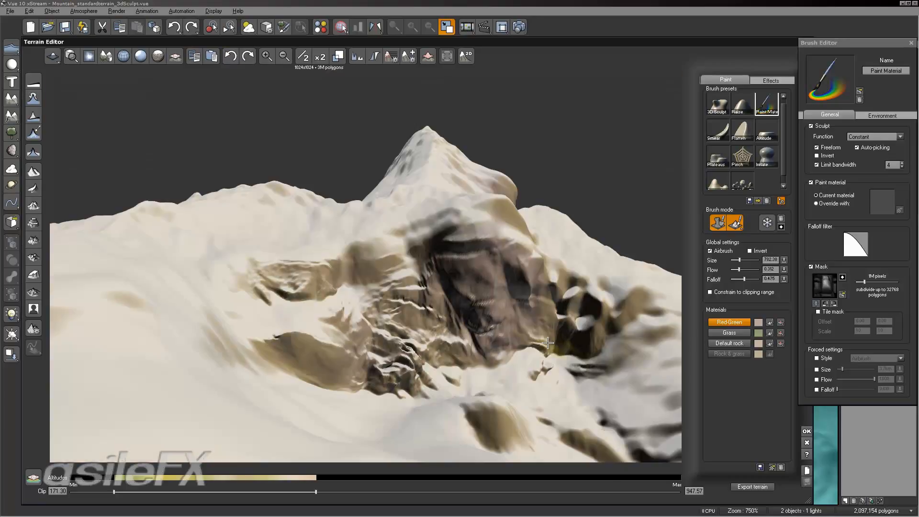
right_click_drag(567, 343, 596, 351)
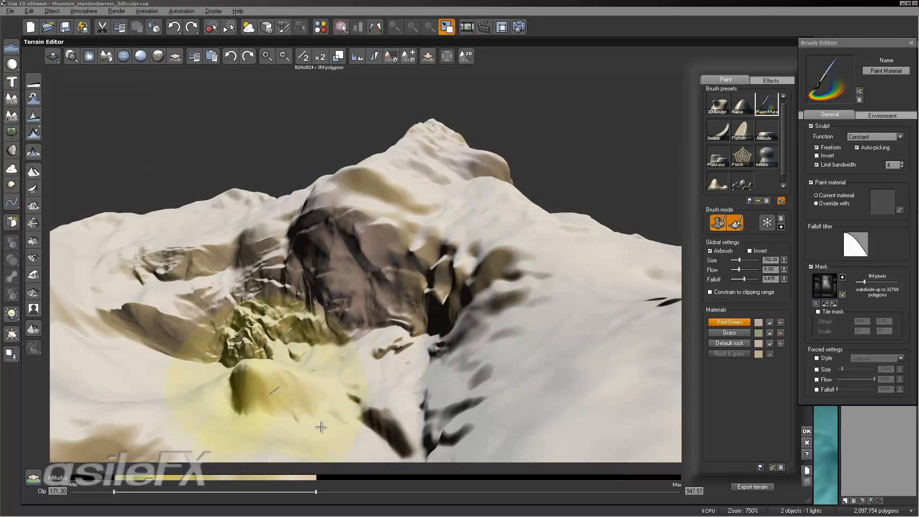
Step: Rotate the brush mask and sculpt the dark outcrop below the summit on the mountain's other side
right_click_drag(416, 373, 297, 270)
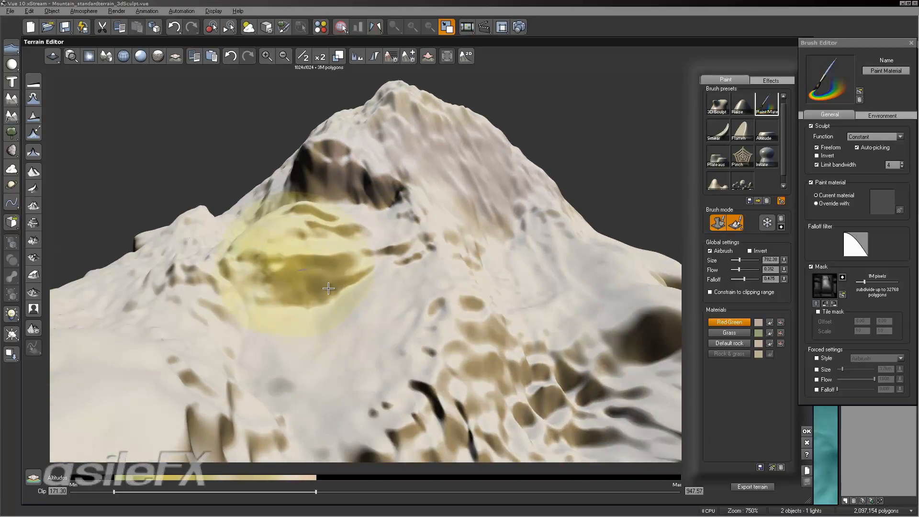
left_click(835, 304)
left_click(348, 175)
mouse_move(544, 248)
right_mouse_down()
mouse_move(512, 209)
mouse_move(497, 210)
right_mouse_up()
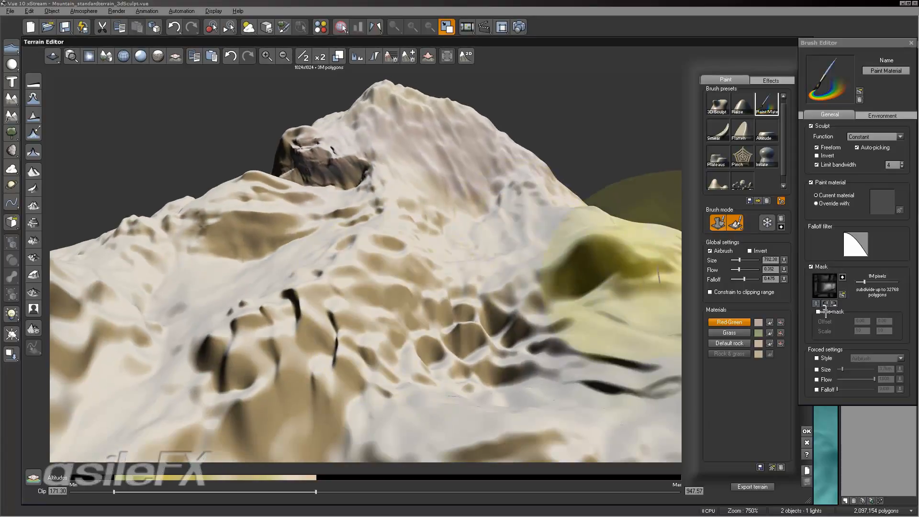
Step: Increase the brush size, rotate the mask, and sculpt the ridged slope beneath the outcrop
left_click_drag(741, 260, 743, 260)
left_click(271, 309)
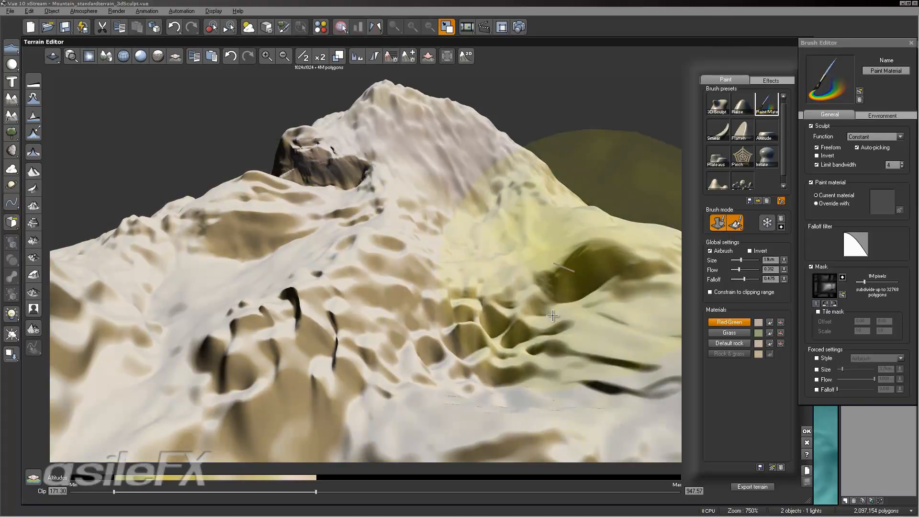
left_click(434, 331)
Step: Return to the main cliff and sculpt rock ledges into the slope beside it and the snowfield in front
mouse_move(518, 330)
right_mouse_down()
mouse_move(615, 330)
mouse_move(663, 306)
right_mouse_up()
mouse_move(472, 295)
right_mouse_down()
mouse_move(344, 277)
mouse_move(478, 254)
right_mouse_up()
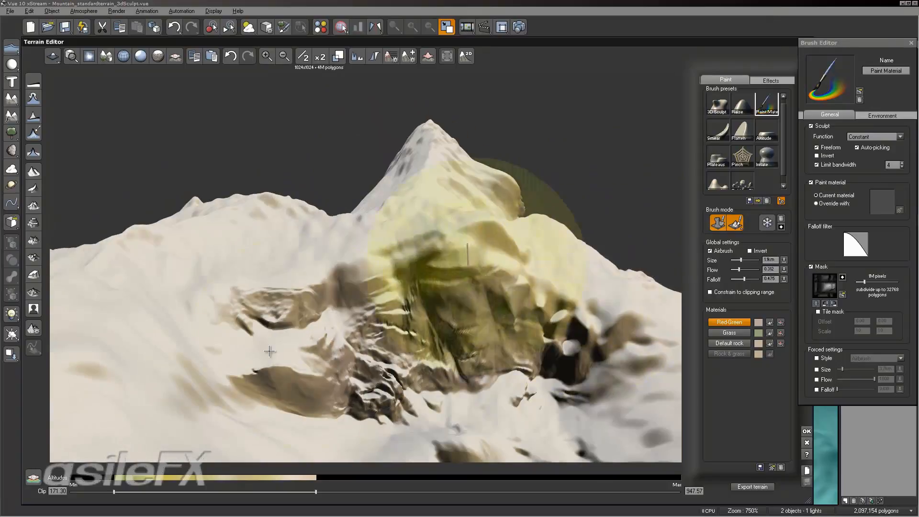
left_click_drag(259, 364, 280, 345)
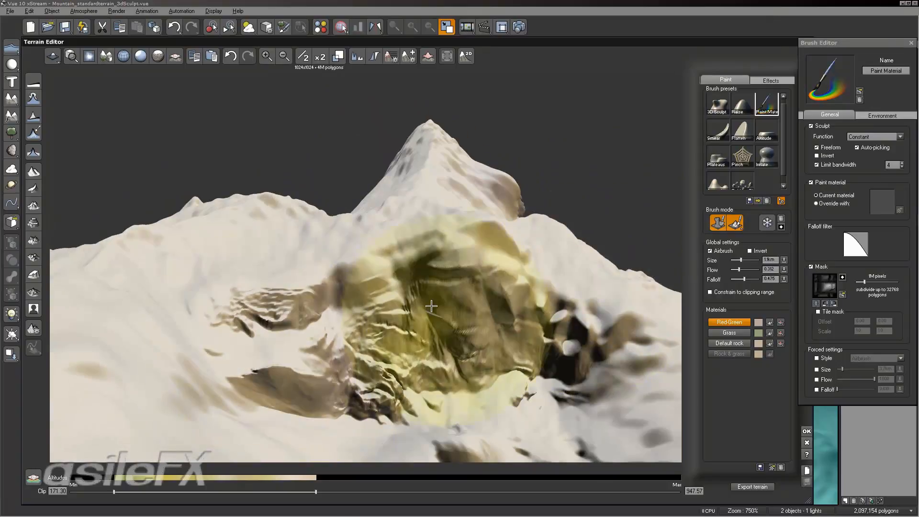
right_click_drag(446, 319, 437, 272)
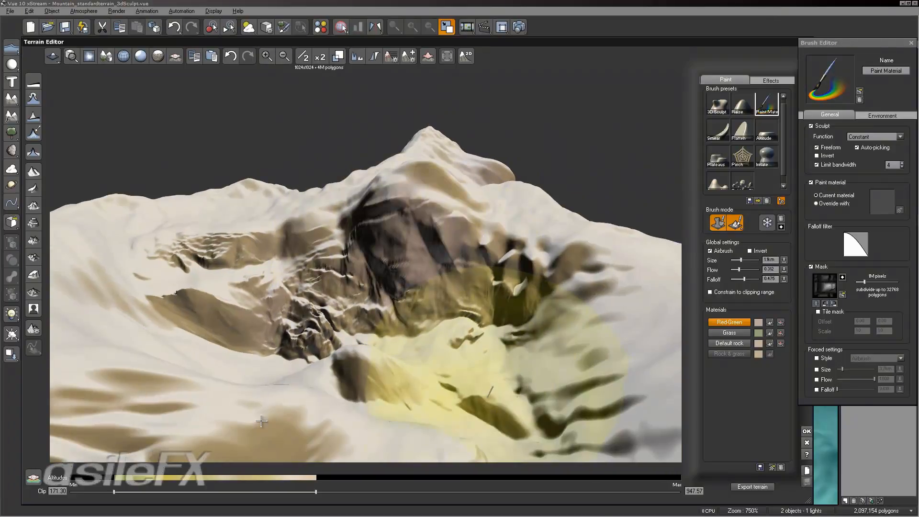
scroll(312, 392, "down", 2)
left_click_drag(273, 356, 216, 350)
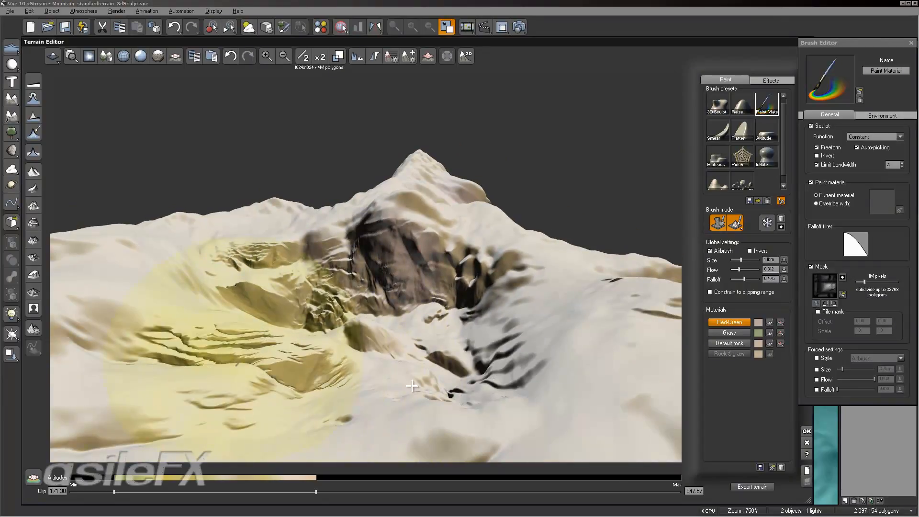
Step: Continue sculpting ledges in the foreground slopes and roughen the dark slope beyond the neighbouring ridge
right_click_drag(215, 349, 550, 378)
left_click_drag(311, 371, 356, 375)
right_click_drag(474, 320, 306, 325)
left_click_drag(538, 314, 426, 303)
scroll(528, 366, "down", 1)
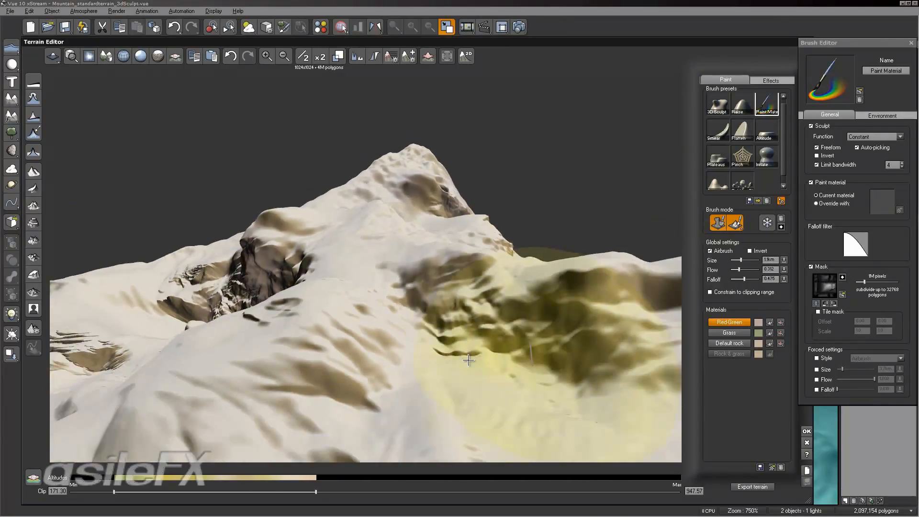
Step: Apply another sculpt stroke to the rock band beside the main cliff and lower the brush's flow further
right_click_drag(306, 366, 428, 330)
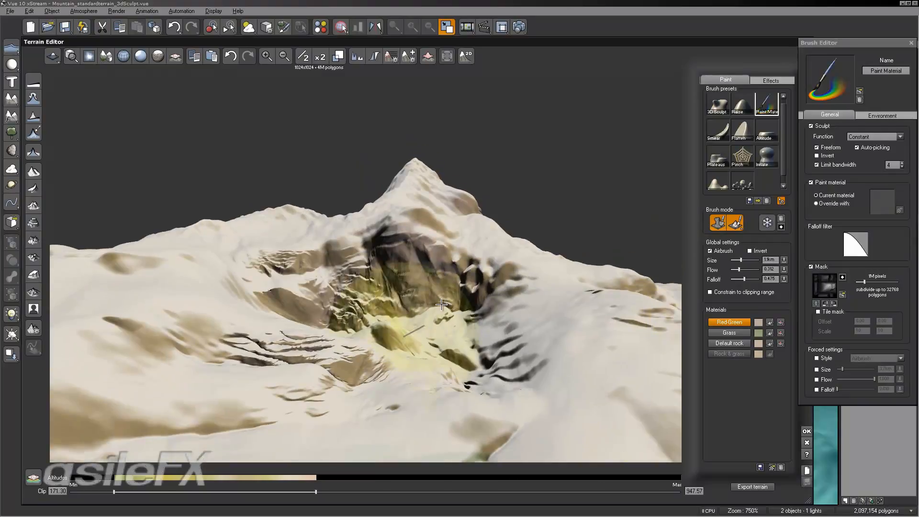
mouse_move(312, 266)
left_mouse_down()
mouse_move(325, 253)
mouse_move(314, 258)
left_mouse_up()
mouse_move(311, 301)
right_mouse_down()
mouse_move(419, 387)
mouse_move(450, 393)
right_mouse_up()
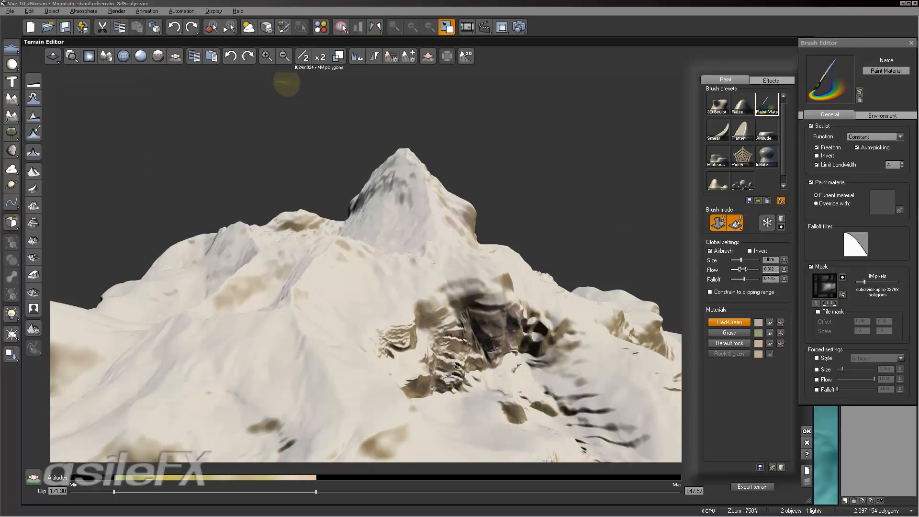
right_click_drag(478, 335, 397, 335)
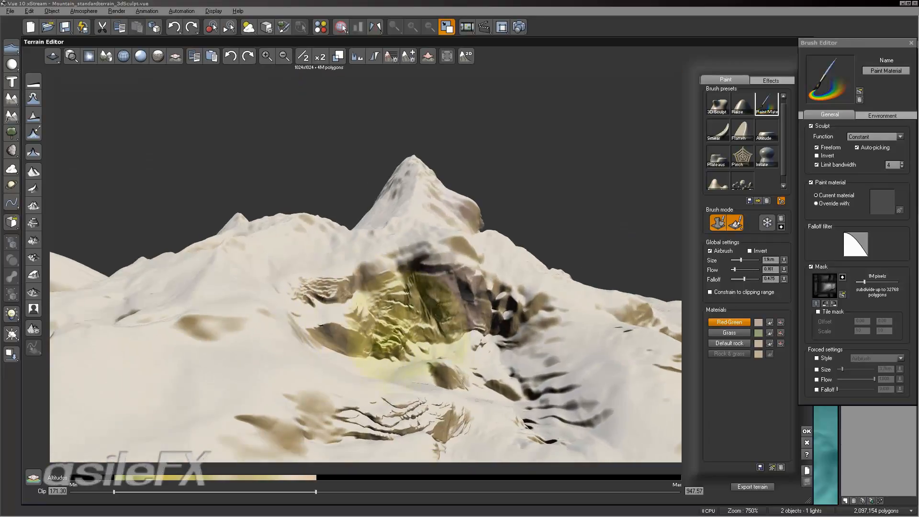
Step: Sculpt the side peak and the neighbouring low hills on the terrain's outer flank with the lower flow
mouse_move(441, 358)
right_mouse_down()
mouse_move(488, 365)
mouse_move(477, 345)
mouse_move(233, 255)
mouse_move(257, 247)
right_mouse_up()
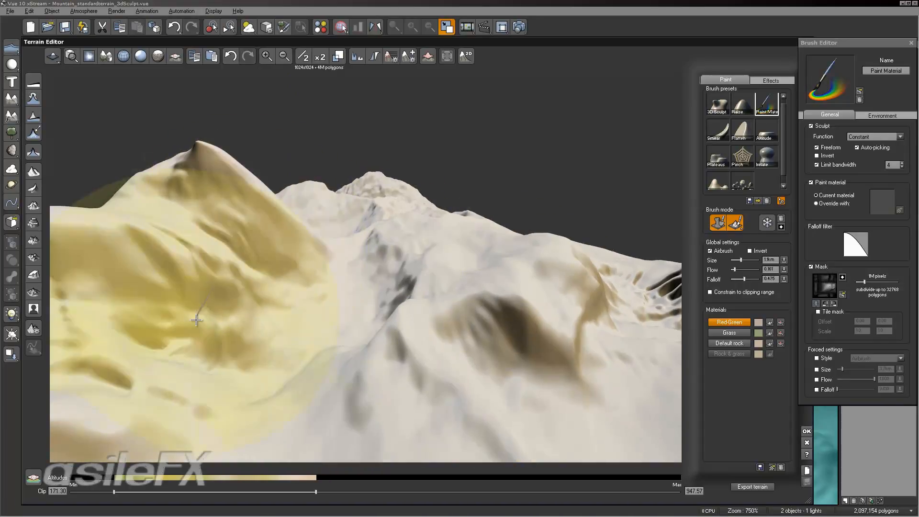
mouse_move(266, 299)
right_mouse_down()
mouse_move(318, 330)
mouse_move(498, 384)
mouse_move(475, 365)
mouse_move(467, 369)
right_mouse_up()
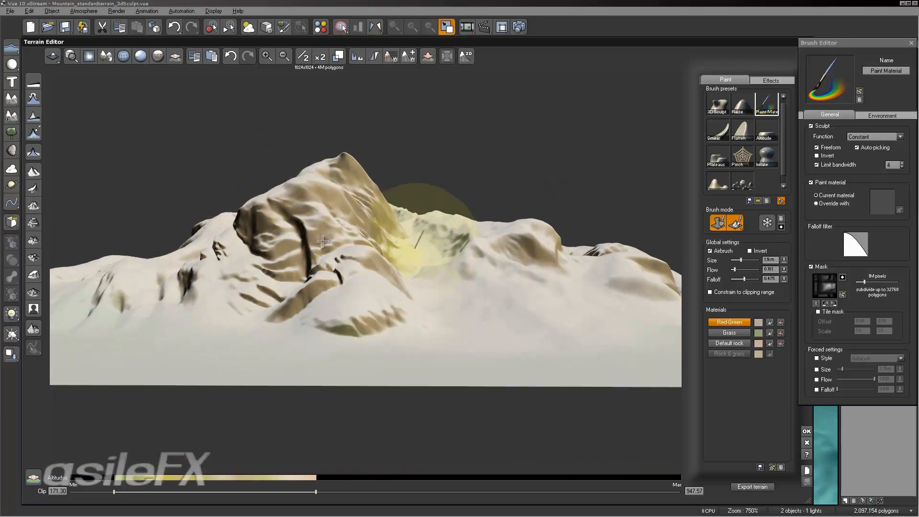
right_click_drag(565, 258, 452, 306)
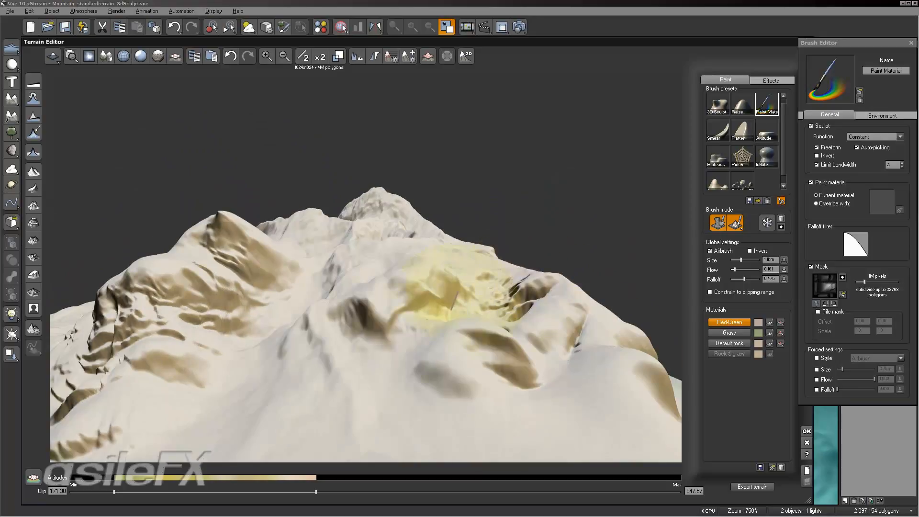
left_click(525, 364)
Step: Rotate the brush mask and sculpt rock detail into the side peak and the low cliff at the mountain's foot
left_click(837, 301)
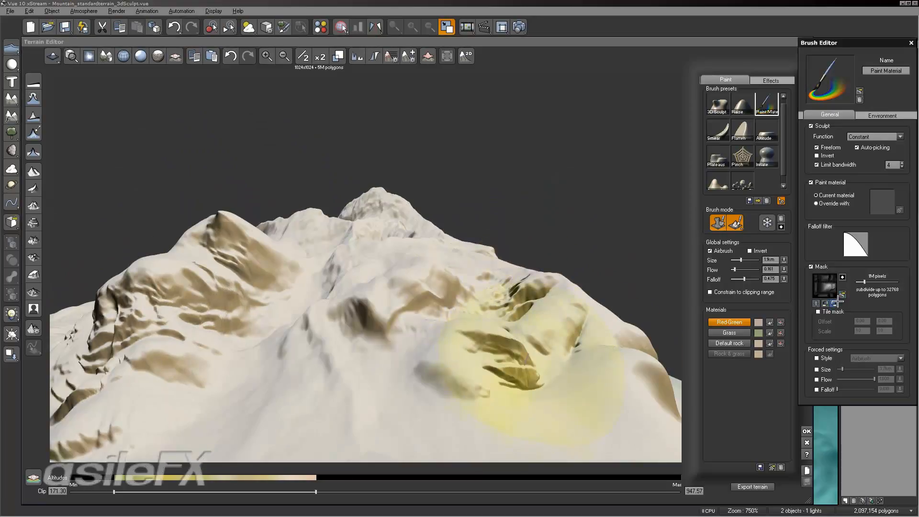
right_click_drag(479, 385, 268, 225)
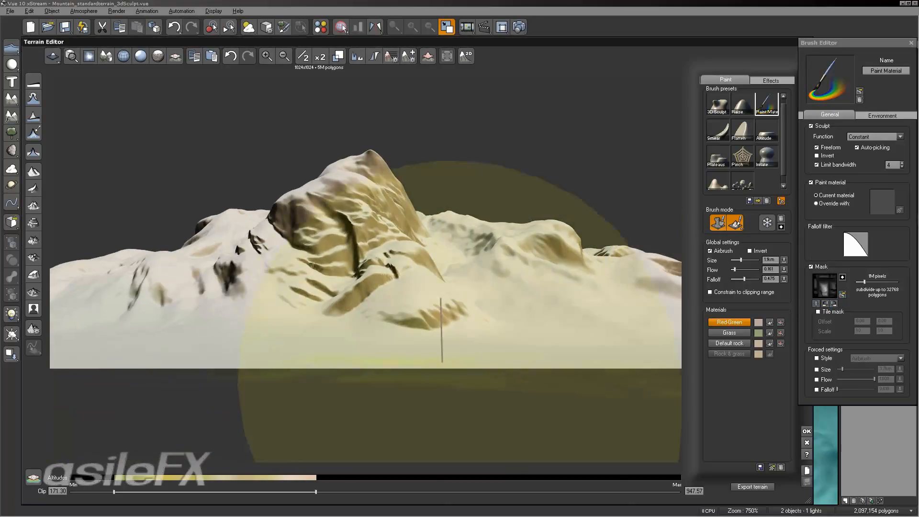
mouse_move(364, 218)
right_mouse_down()
mouse_move(385, 402)
mouse_move(301, 319)
right_mouse_up()
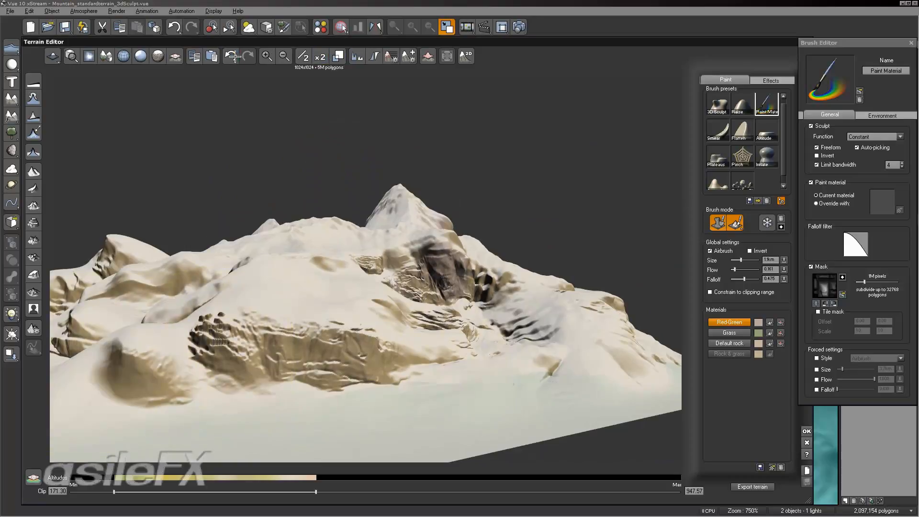
Step: Undo the test strokes at the end of the low foreground cliff, reduce the brush's falloff, and sculpt that end again
left_click(173, 27)
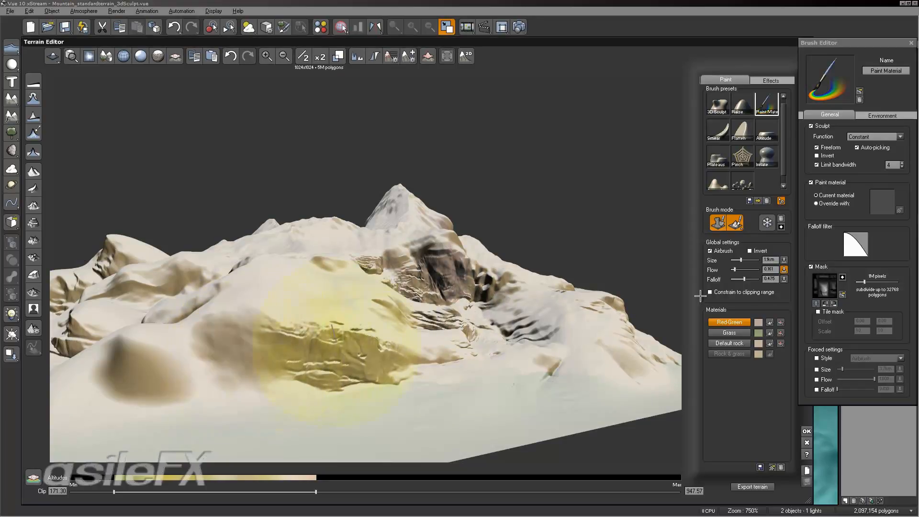
left_click_drag(277, 330, 201, 335)
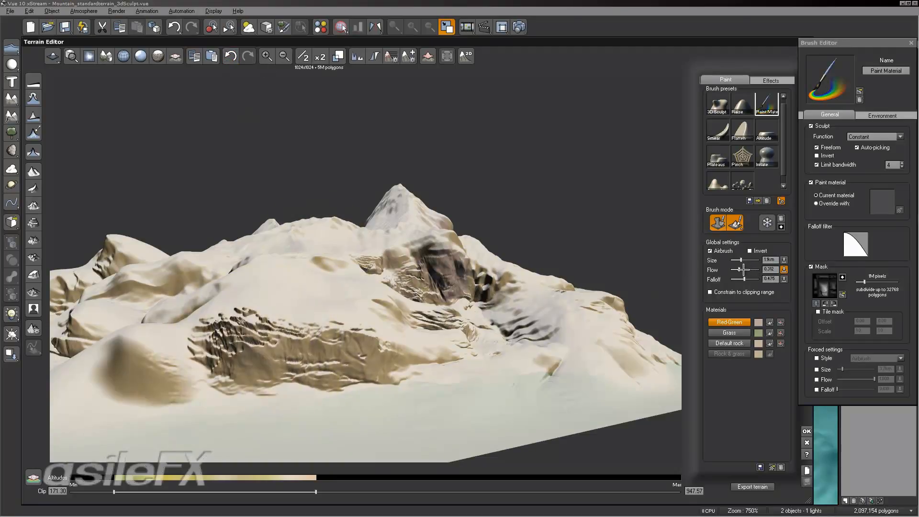
key("ctrl+z")
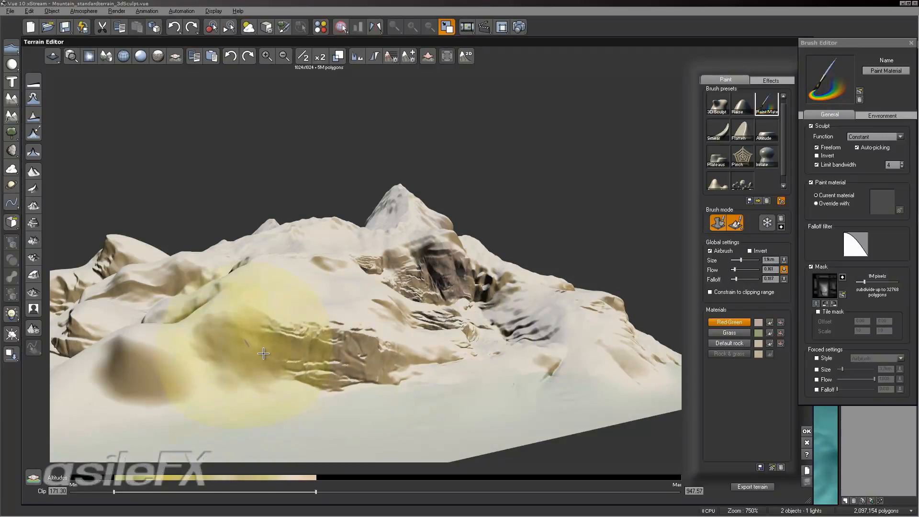
left_click_drag(248, 343, 256, 331)
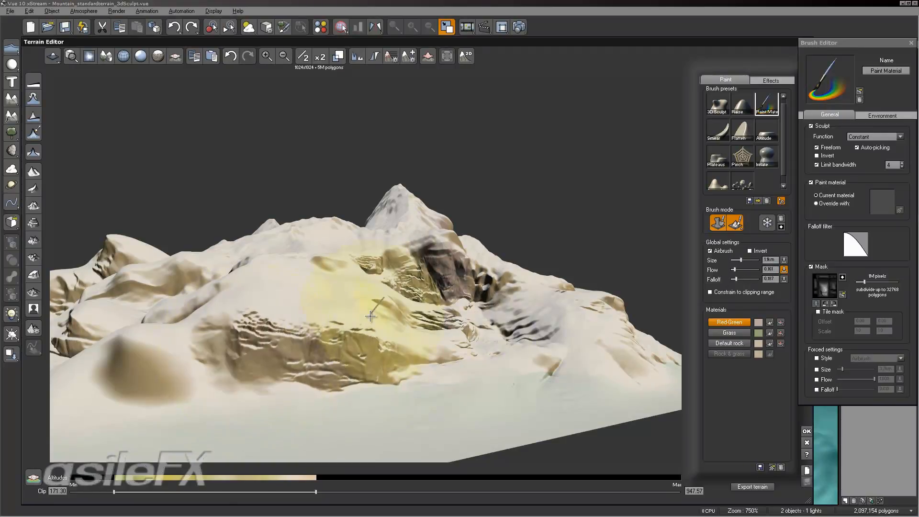
right_click_drag(256, 331, 531, 299)
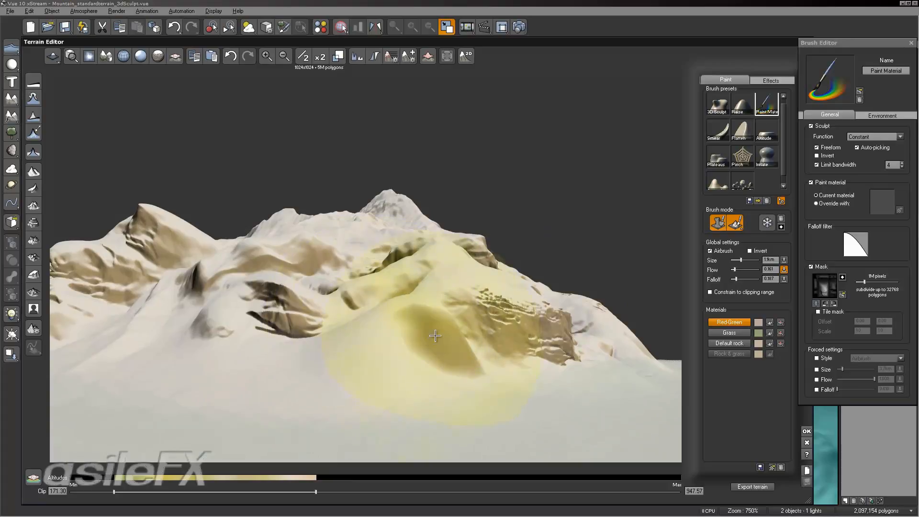
Step: Increase the brush size to 2.7 km and sculpt the ridge and slope beside the peak on the mountain's far flank
right_click_drag(461, 328, 486, 303)
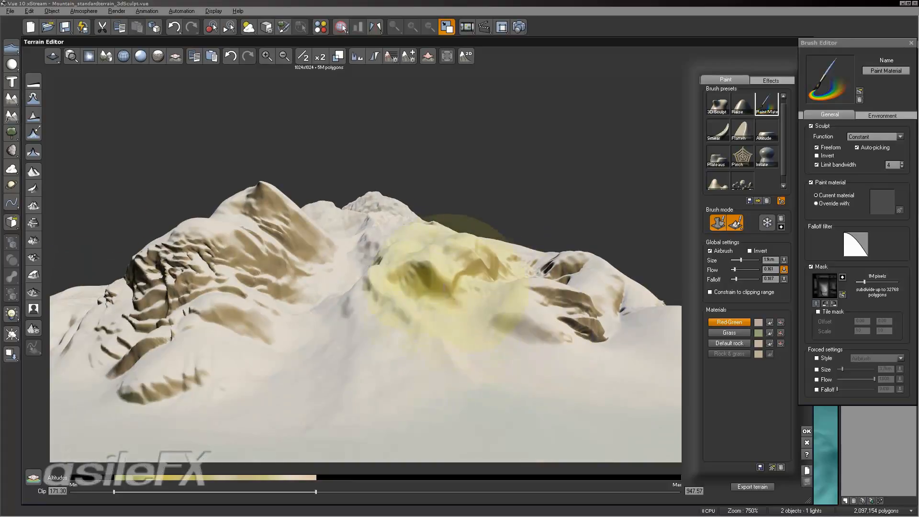
right_click_drag(421, 282, 617, 290)
mouse_move(427, 328)
right_mouse_down()
mouse_move(435, 310)
mouse_move(504, 316)
mouse_move(543, 282)
mouse_move(555, 306)
right_mouse_up()
left_click(435, 268)
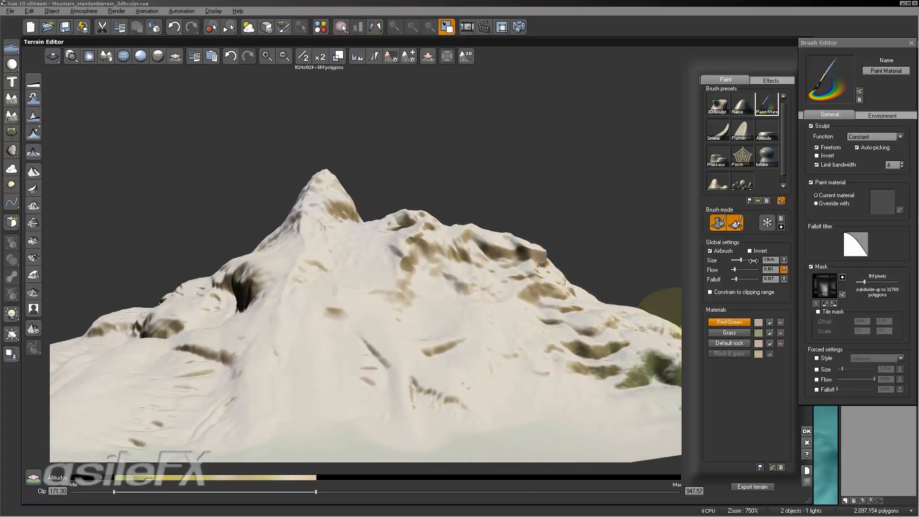
left_click_drag(752, 260, 757, 260)
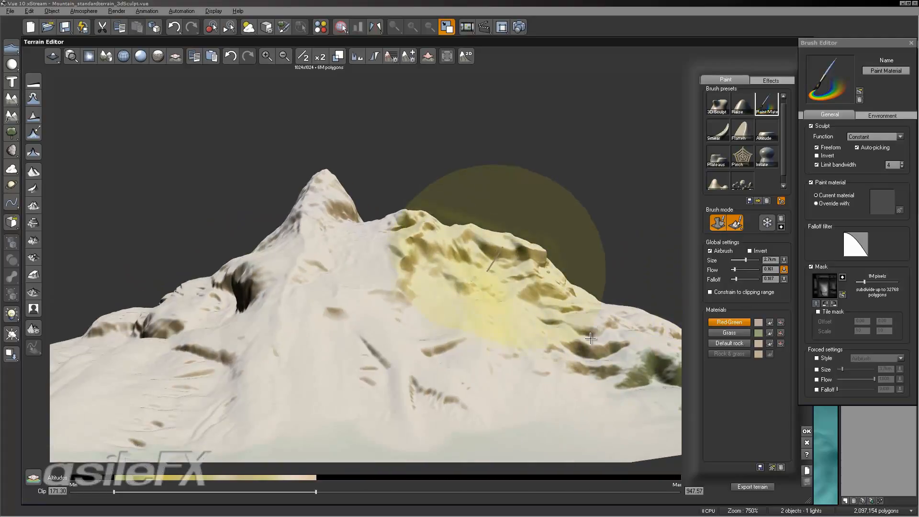
left_click_drag(589, 324, 593, 335)
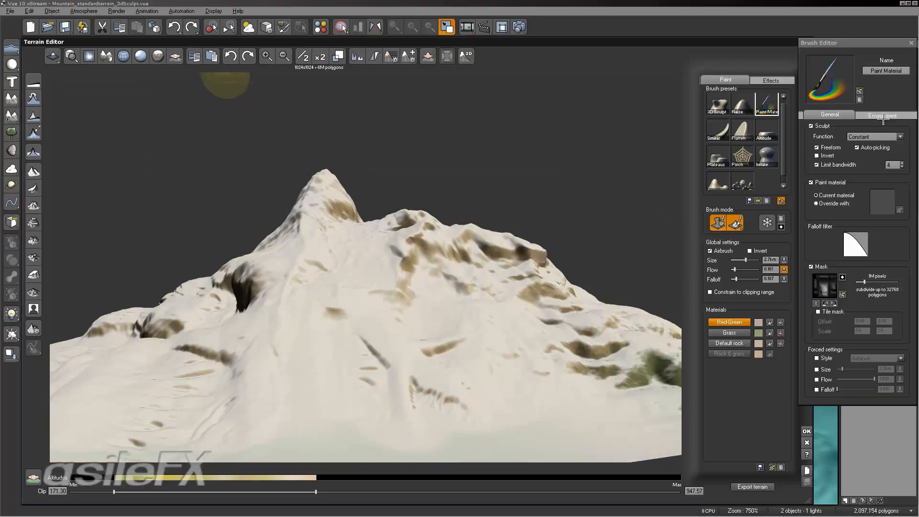
Step: Turn off the brush's bandwidth limit and sculpt the same flank beside the peak with the large brush
left_click(882, 116)
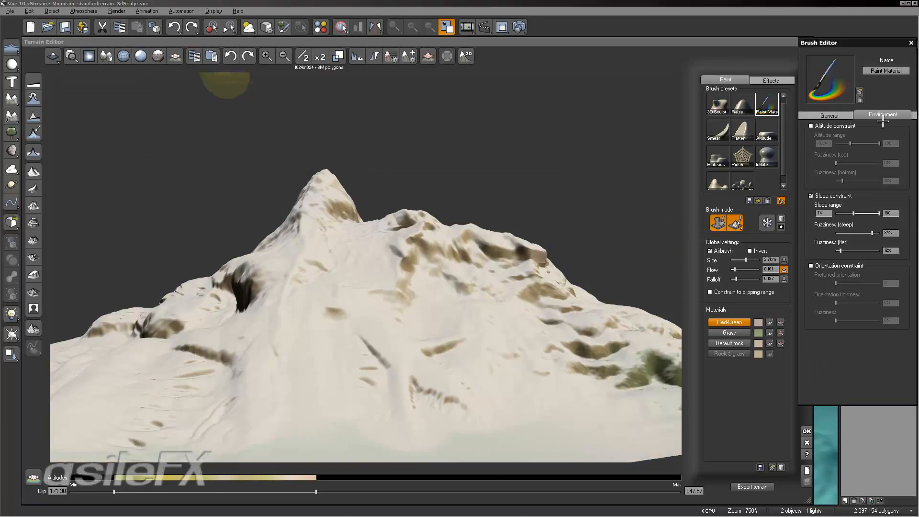
left_click(832, 117)
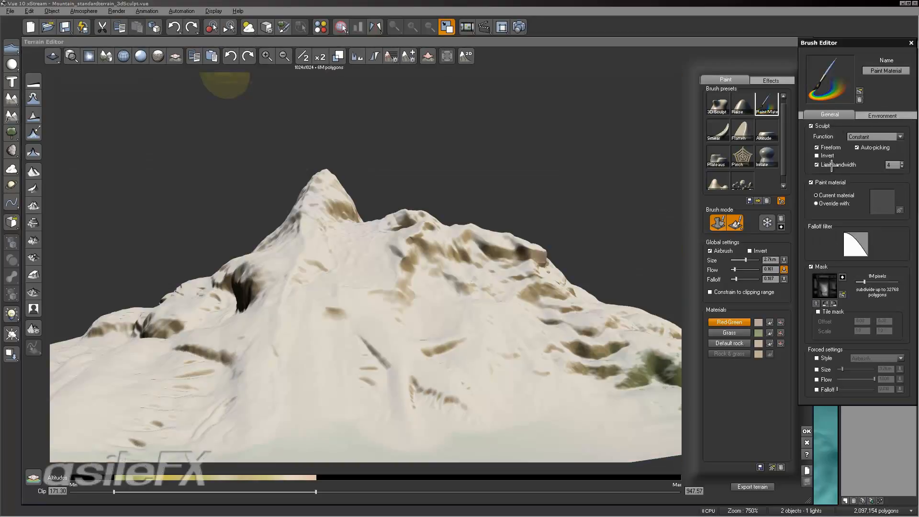
left_click(850, 168)
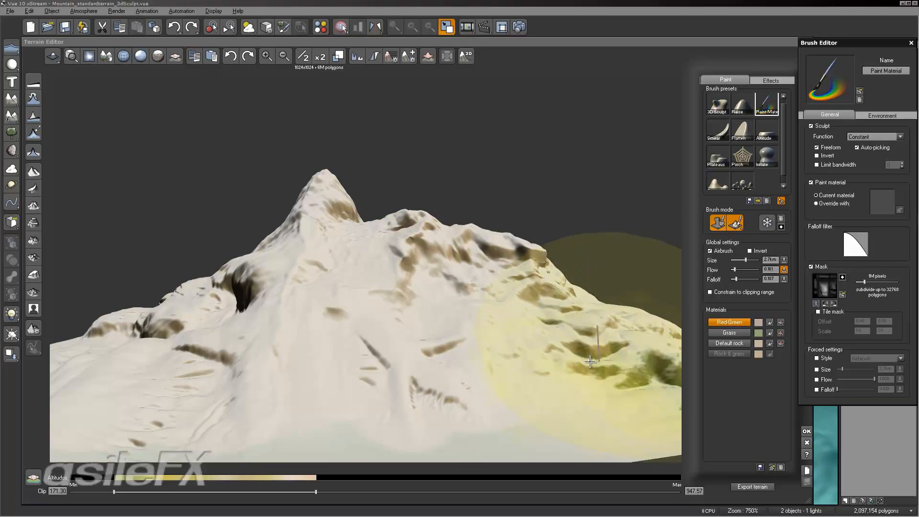
mouse_move(582, 311)
left_mouse_down()
mouse_move(553, 335)
mouse_move(440, 287)
mouse_move(352, 199)
left_mouse_up()
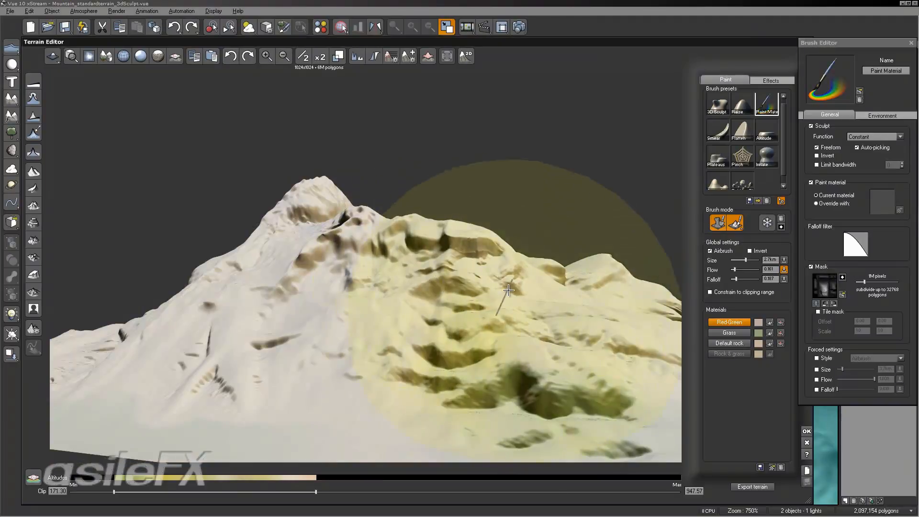
mouse_move(496, 278)
right_mouse_down()
mouse_move(315, 283)
mouse_move(372, 245)
right_mouse_up()
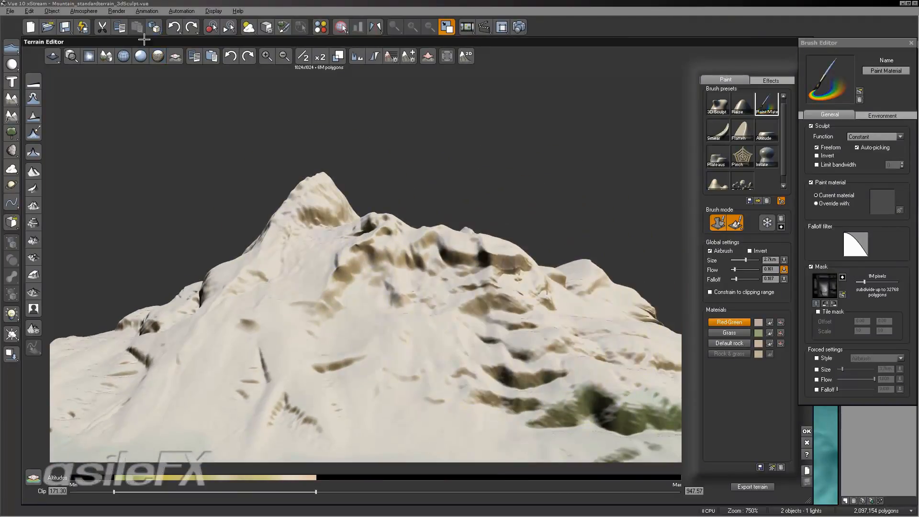
Step: Re-enable the bandwidth limit with a value of 4, shrink the brush, and sculpt the rounded cliff beside the peak
mouse_move(438, 289)
right_mouse_down()
mouse_move(580, 252)
mouse_move(647, 251)
right_mouse_up()
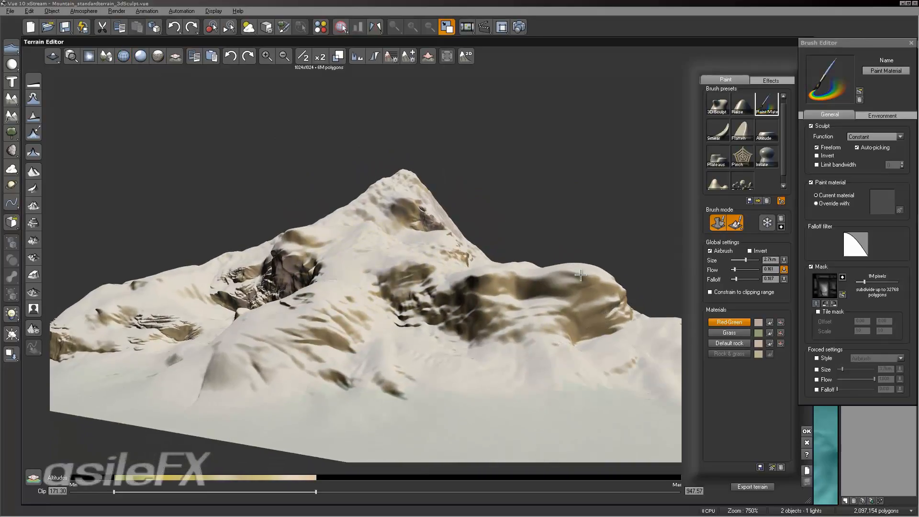
left_click_drag(749, 259, 744, 260)
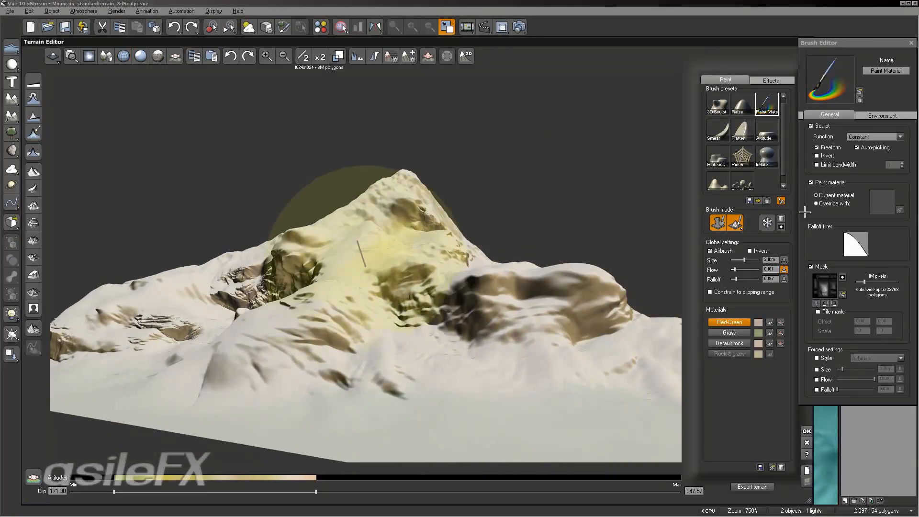
left_click(840, 166)
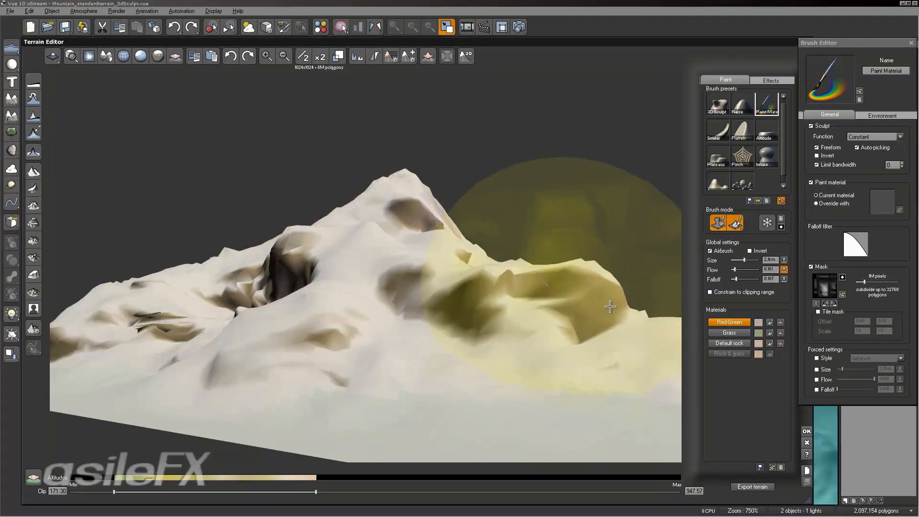
left_click(892, 164)
key("Return")
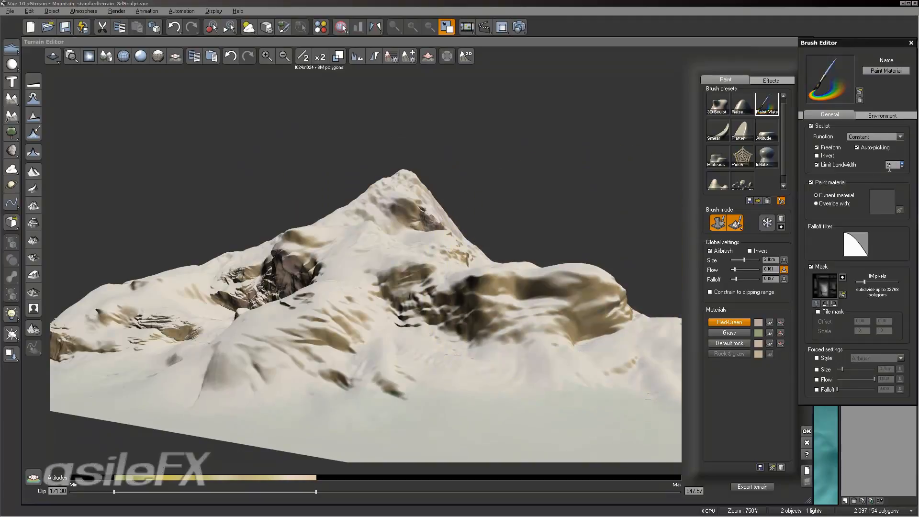
left_click(890, 166)
left_click_drag(750, 260, 740, 260)
left_click_drag(573, 294, 589, 288)
Step: Invert both the brush mask and the brush effect, and sculpt the dark cliff face and its surroundings beneath the peak
left_click(843, 277)
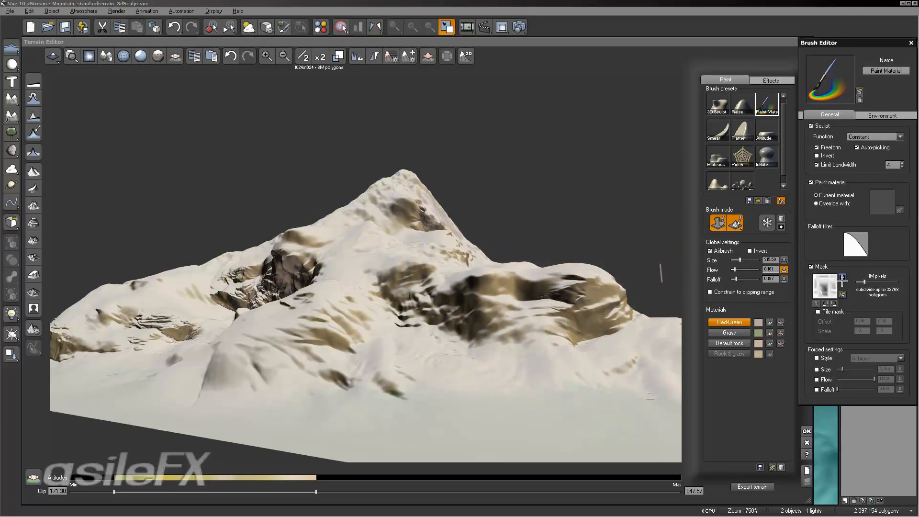
left_click(749, 250)
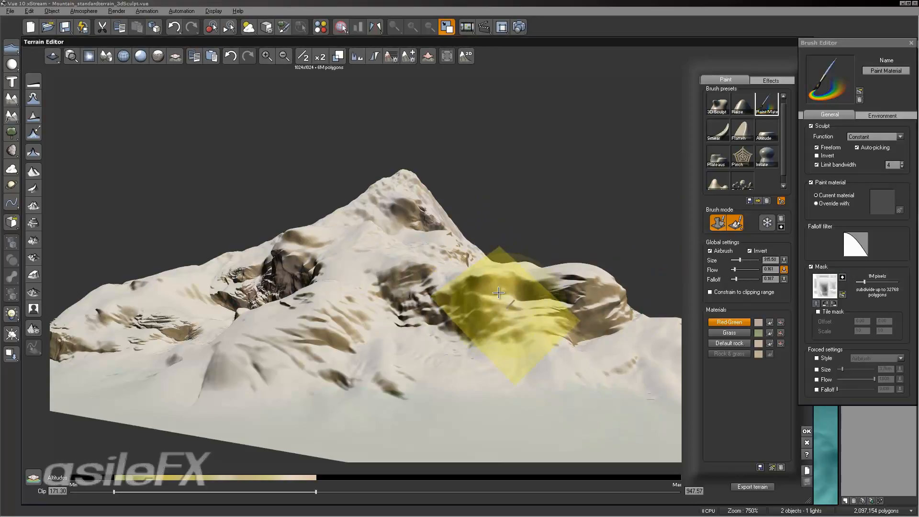
mouse_move(526, 318)
right_mouse_down()
mouse_move(533, 307)
mouse_move(598, 300)
right_mouse_up()
right_click_drag(439, 273, 568, 300)
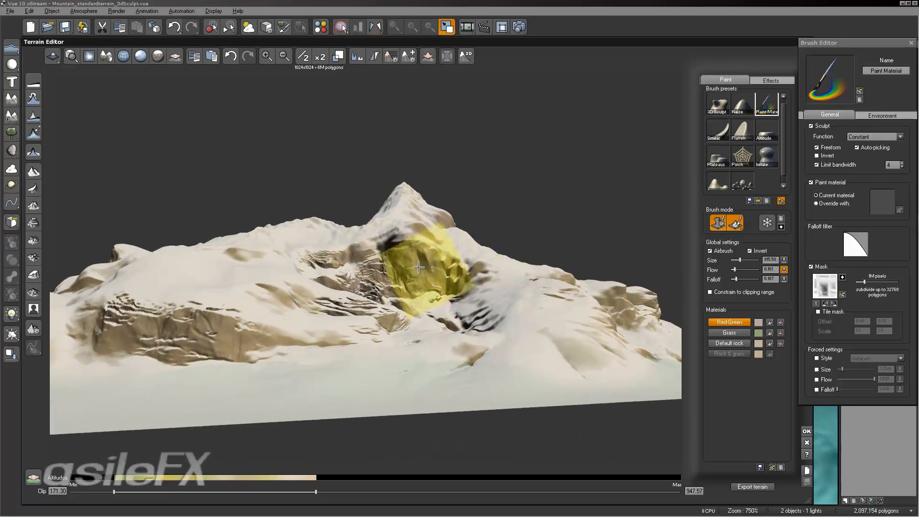
scroll(420, 266, "down", 3)
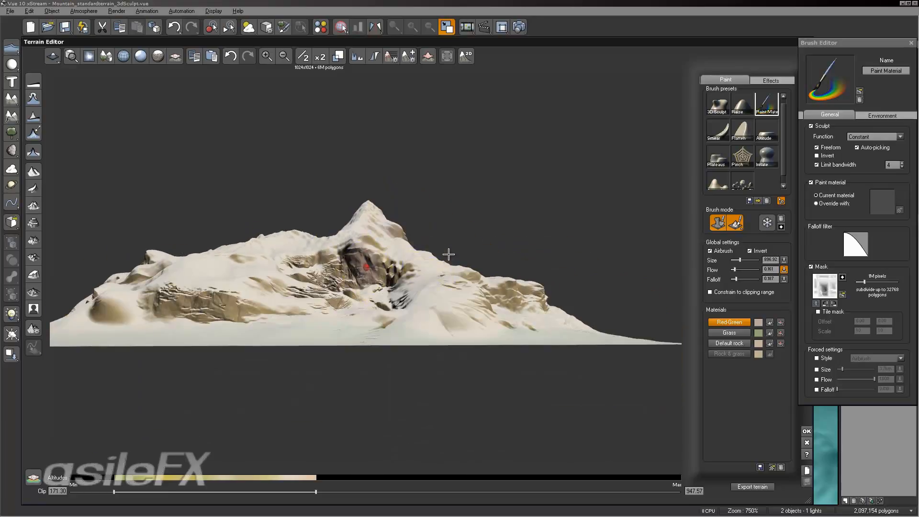
scroll(448, 255, "up", 5)
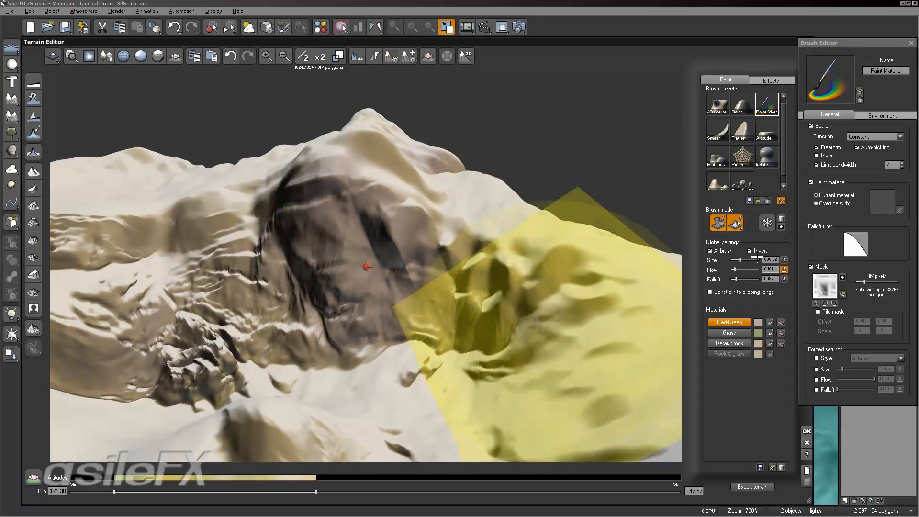
Step: Lower the slope constraint's minimum to 60° and set its flat fuzziness to 22%
left_click(873, 117)
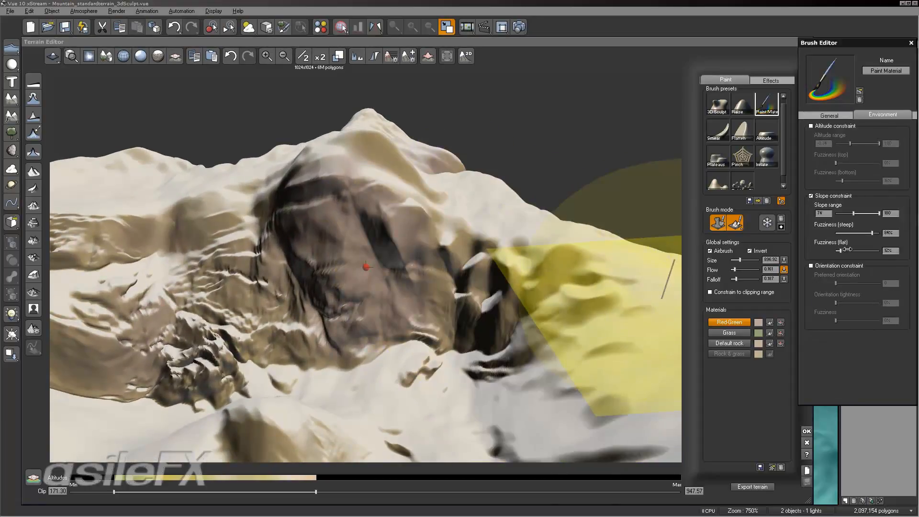
left_click(858, 213)
left_click(851, 213)
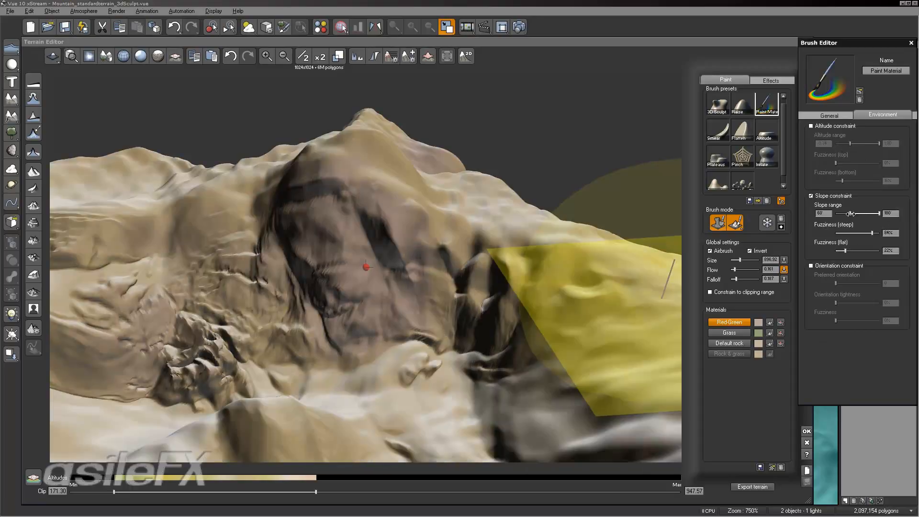
Step: Sculpt the shoulder above the main cliff and the slopes on both sides of it with the widened slope range
right_click_drag(514, 266, 545, 277)
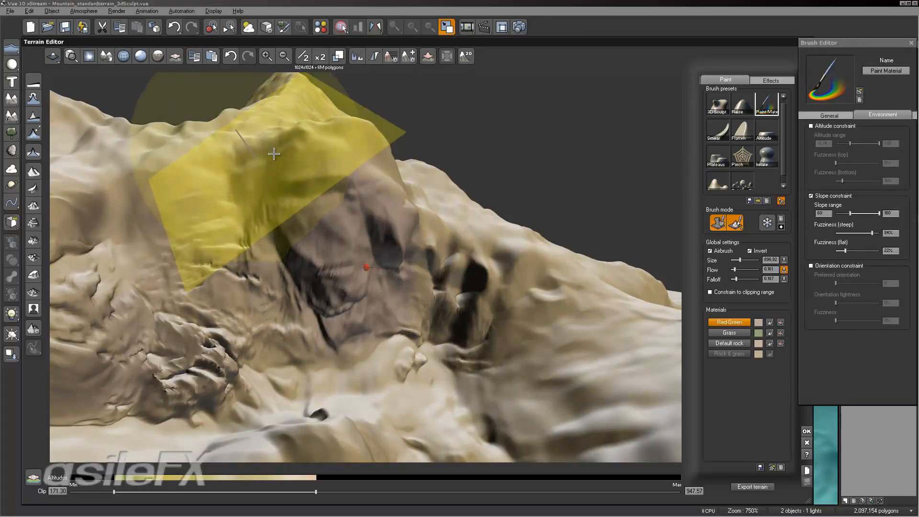
right_click_drag(286, 158, 303, 162)
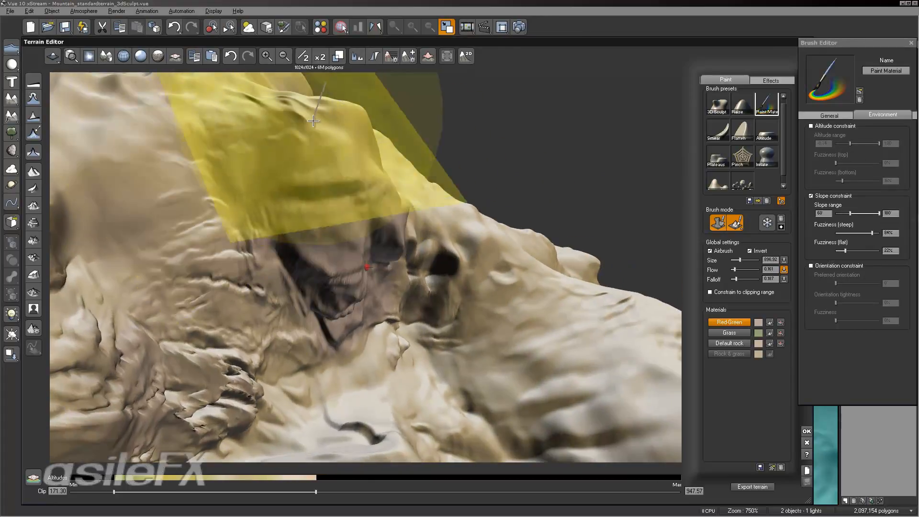
mouse_move(393, 157)
right_mouse_down()
mouse_move(341, 152)
mouse_move(410, 146)
right_mouse_up()
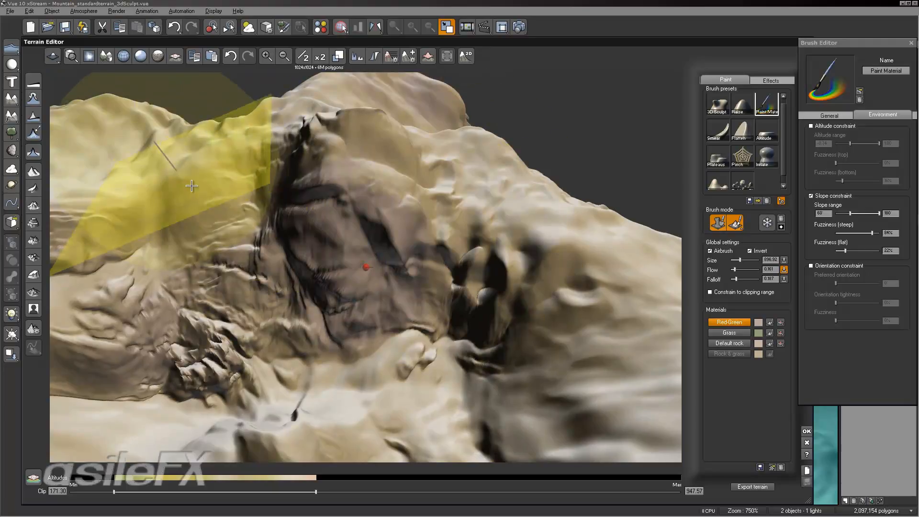
right_click_drag(225, 259, 373, 268)
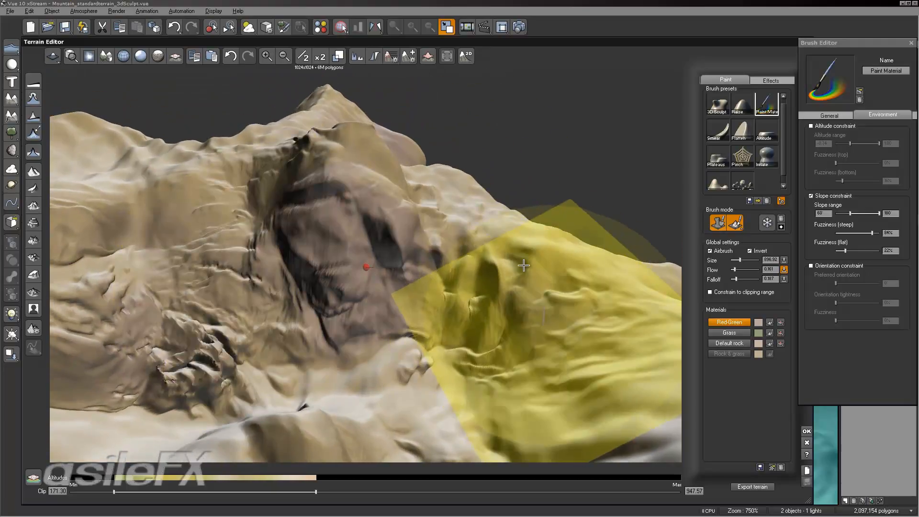
mouse_move(448, 251)
right_mouse_down()
mouse_move(459, 248)
mouse_move(233, 239)
mouse_move(191, 287)
right_mouse_up()
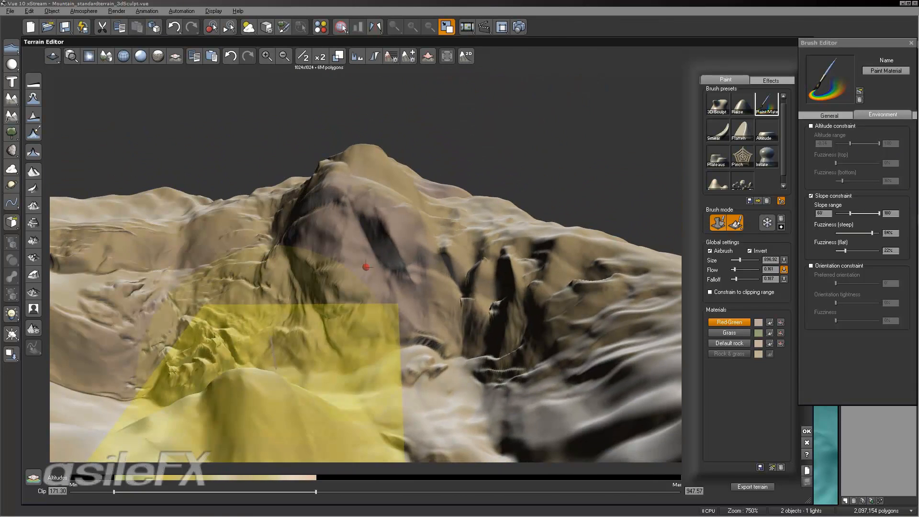
right_click_drag(529, 326, 689, 270)
right_click_drag(576, 317, 832, 168)
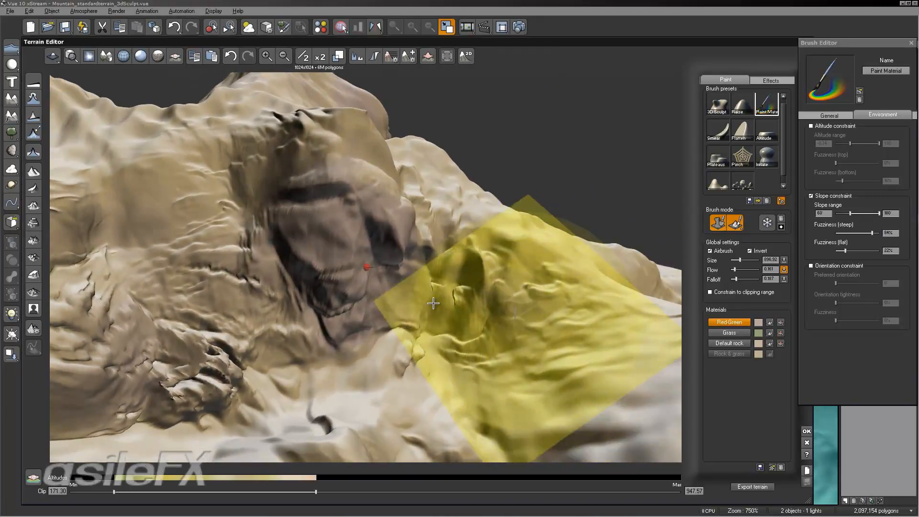
Step: Sculpt eroded rock detail into the gully, valley floor and low ridges at the foot of the main cliff
scroll(526, 329, "down", 4)
right_click_drag(526, 330, 420, 331)
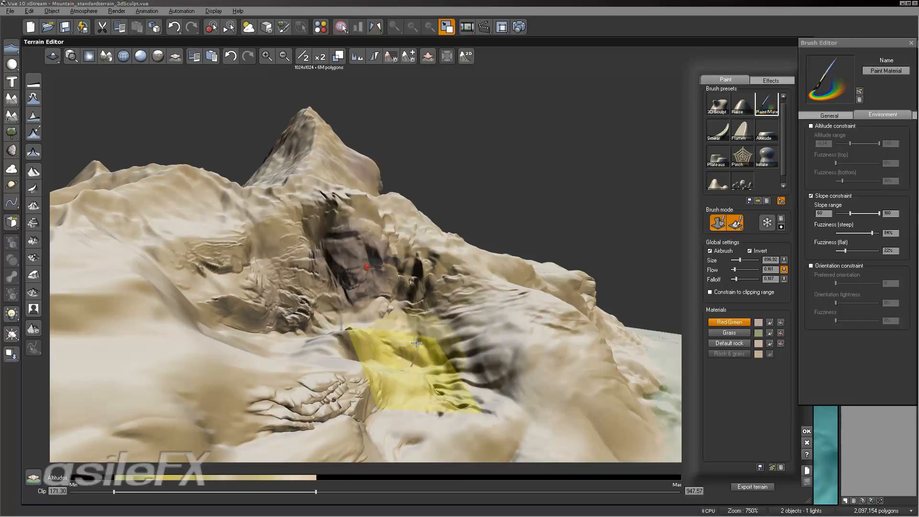
scroll(445, 338, "up", 4)
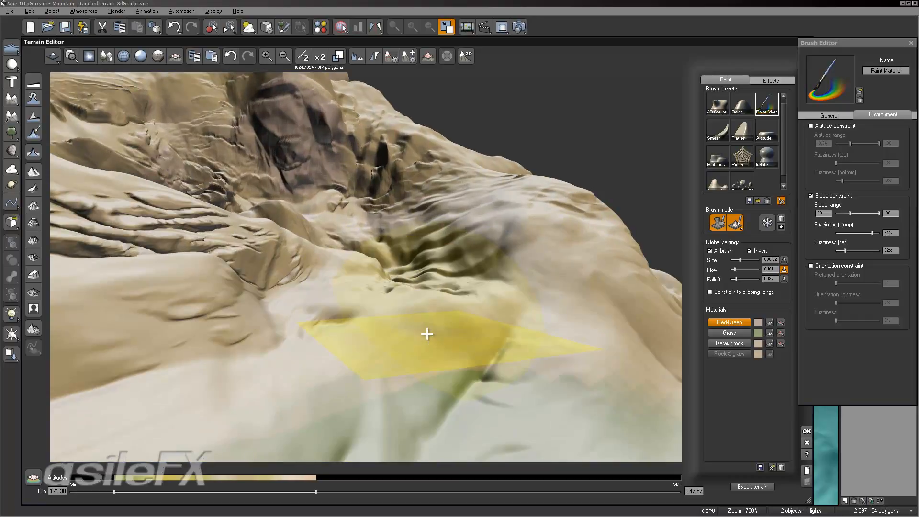
mouse_move(557, 261)
right_mouse_down()
mouse_move(517, 308)
mouse_move(461, 293)
mouse_move(529, 266)
mouse_move(395, 336)
mouse_move(297, 324)
mouse_move(293, 312)
mouse_move(285, 325)
mouse_move(266, 322)
mouse_move(401, 212)
right_mouse_up()
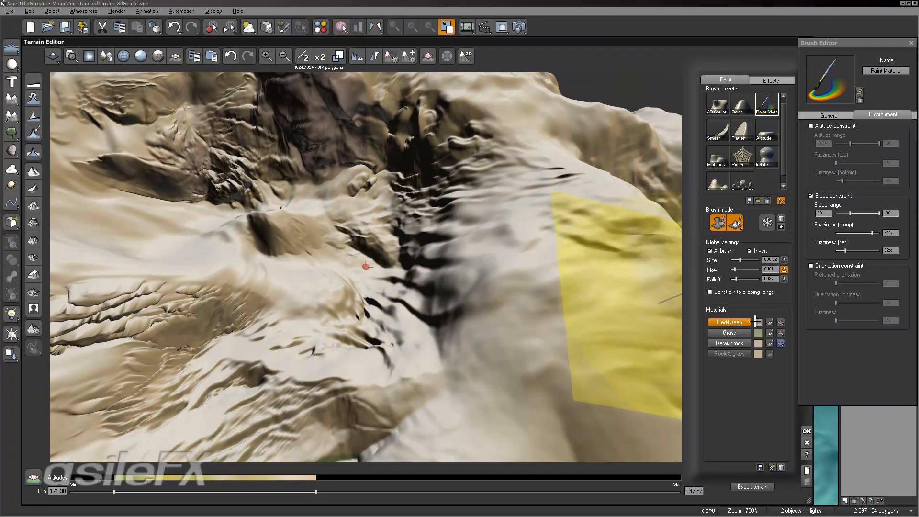
mouse_move(335, 277)
right_mouse_down()
mouse_move(297, 236)
mouse_move(311, 246)
mouse_move(280, 229)
mouse_move(336, 284)
mouse_move(318, 318)
mouse_move(431, 365)
mouse_move(502, 271)
mouse_move(531, 211)
mouse_move(484, 355)
mouse_move(369, 372)
mouse_move(589, 261)
mouse_move(626, 137)
right_mouse_up()
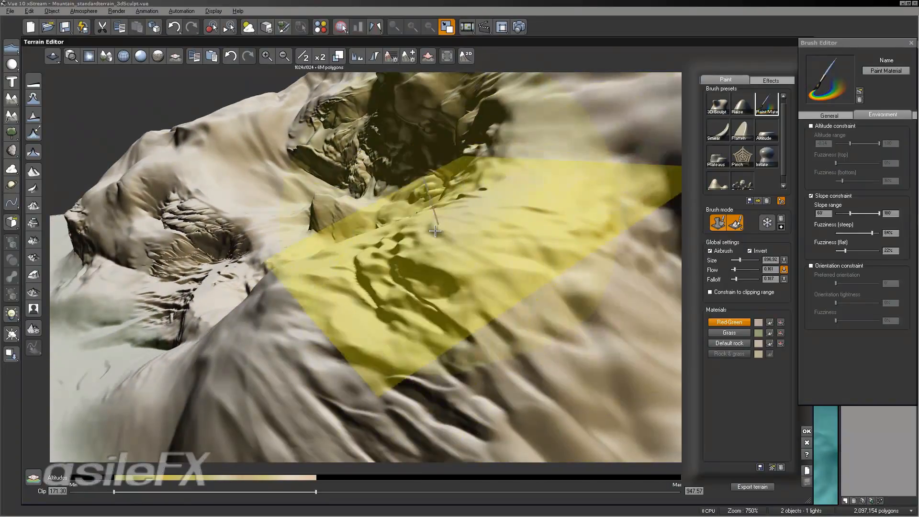
Step: Sculpt the mountain's outer flank and the rocky slope next to the rounded cliff
scroll(435, 231, "down", 6)
scroll(434, 230, "up", 1)
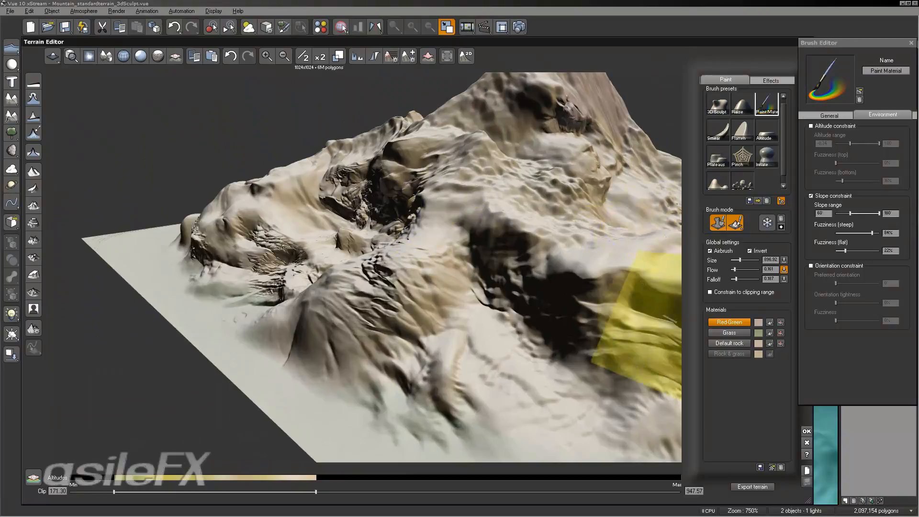
scroll(564, 289, "up", 3)
right_click_drag(598, 327, 478, 297)
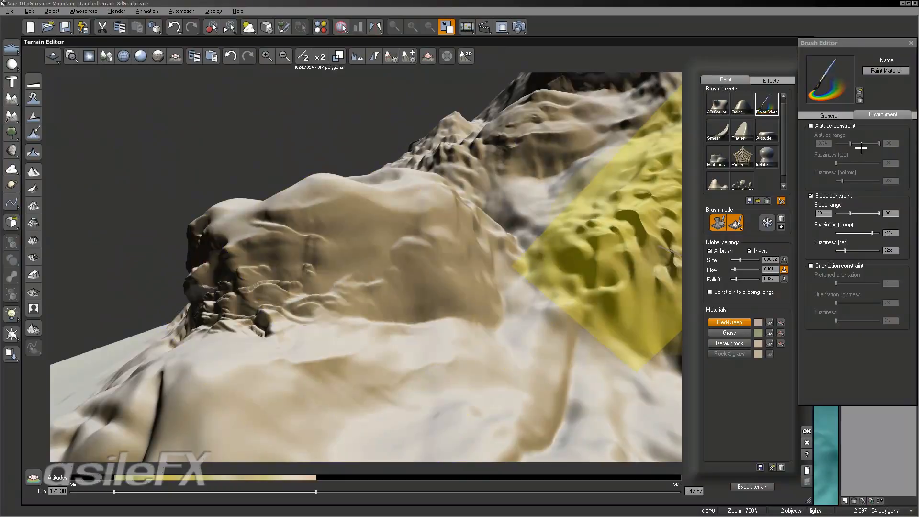
Step: Rotate and re-invert the brush mask, turn off the brush effect's inversion, and sculpt the spur at the mountain's foot
left_click(828, 115)
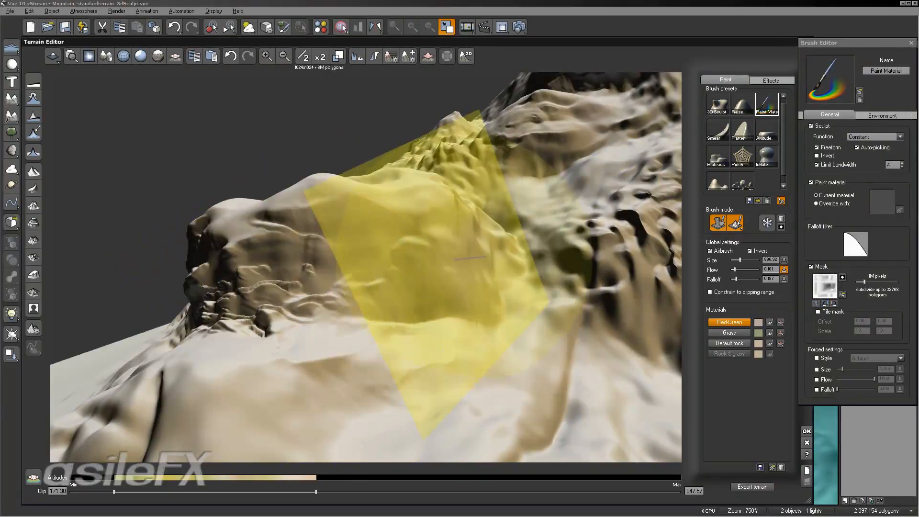
mouse_move(523, 314)
right_mouse_down()
mouse_move(496, 250)
mouse_move(498, 289)
right_mouse_up()
scroll(497, 289, "down", 5)
mouse_move(611, 254)
right_mouse_down()
mouse_move(458, 297)
mouse_move(502, 297)
right_mouse_up()
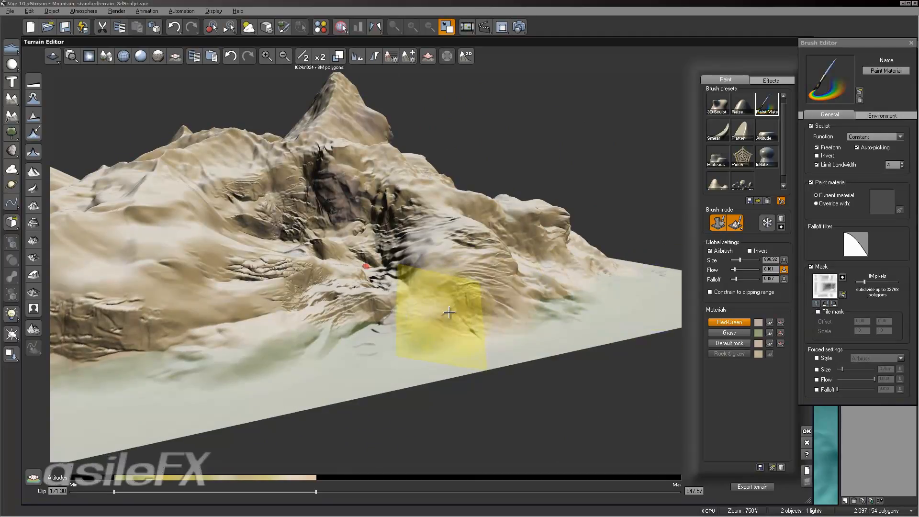
right_click_drag(495, 311, 536, 307)
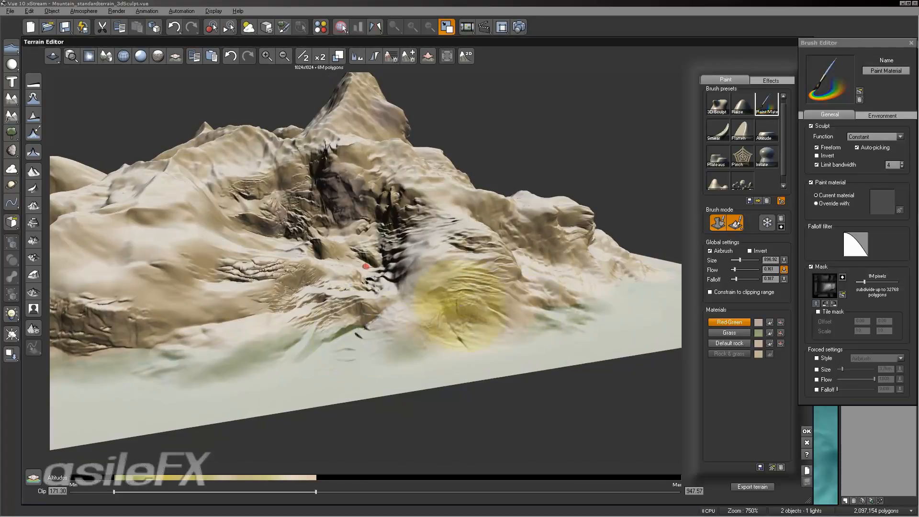
Step: Enlarge the brush to about 2.5 km and turn off its bandwidth limit to try sculpting the mountain flank
mouse_move(519, 272)
right_mouse_down()
mouse_move(507, 260)
mouse_move(598, 253)
right_mouse_up()
left_click_drag(753, 259, 759, 259)
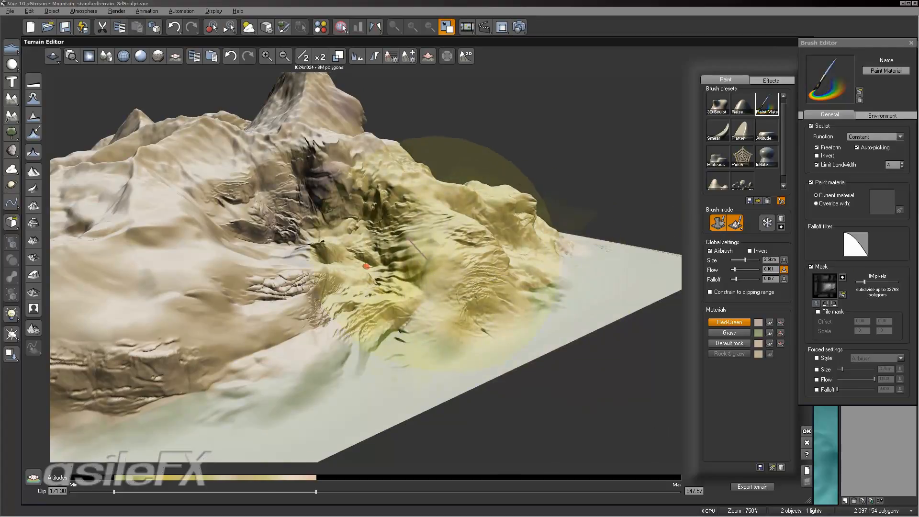
left_click(850, 164)
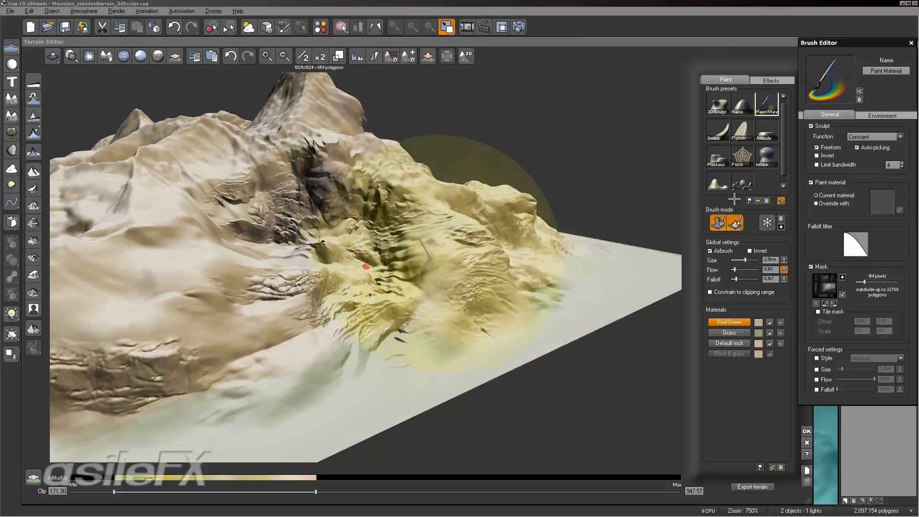
mouse_move(473, 232)
right_mouse_down()
mouse_move(449, 308)
mouse_move(510, 306)
right_mouse_up()
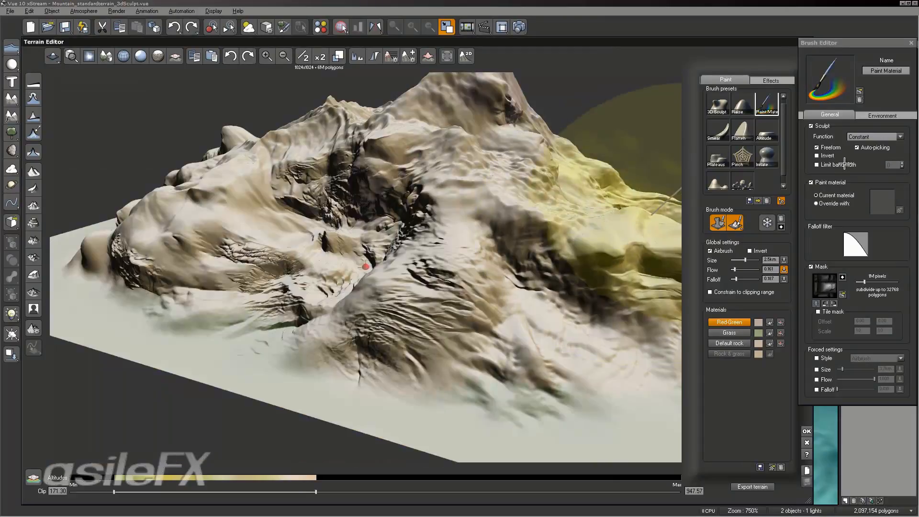
Step: Turn the bandwidth limit back on with a value of 2 and sculpt the flanks beside the main cliff
left_click(842, 164)
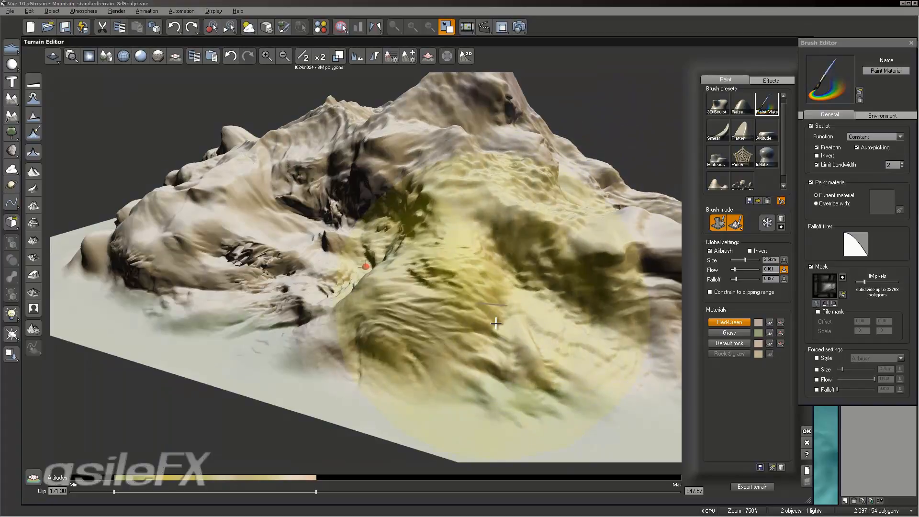
right_click_drag(492, 321, 526, 323)
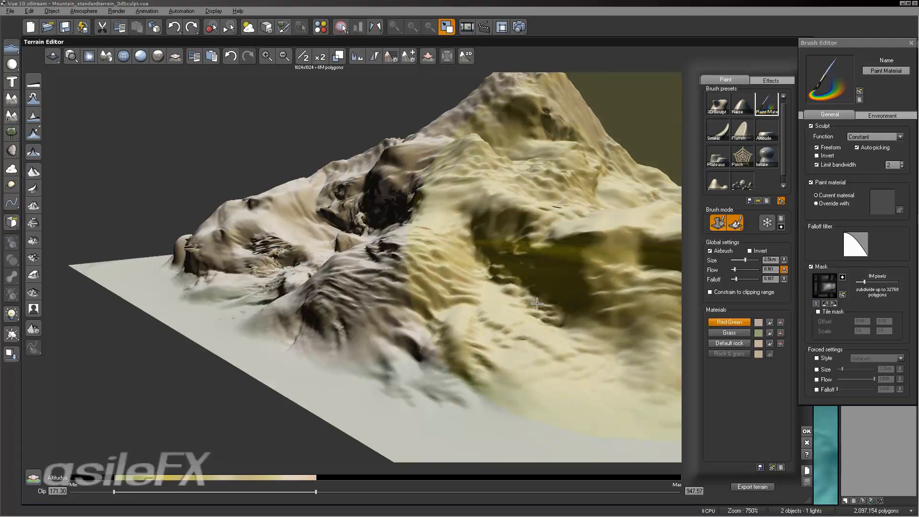
mouse_move(500, 252)
right_mouse_down()
mouse_move(246, 267)
mouse_move(364, 289)
right_mouse_up()
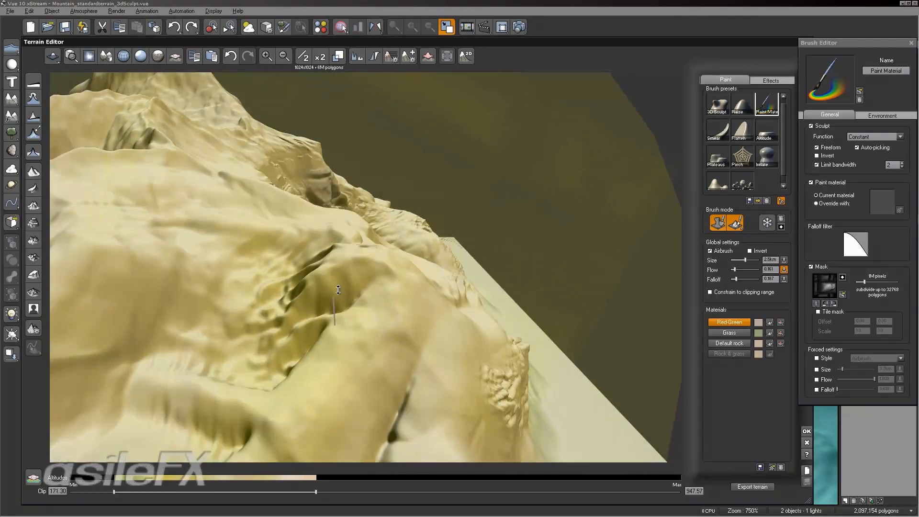
mouse_move(449, 285)
right_mouse_down()
mouse_move(416, 297)
mouse_move(498, 343)
mouse_move(339, 279)
right_mouse_up()
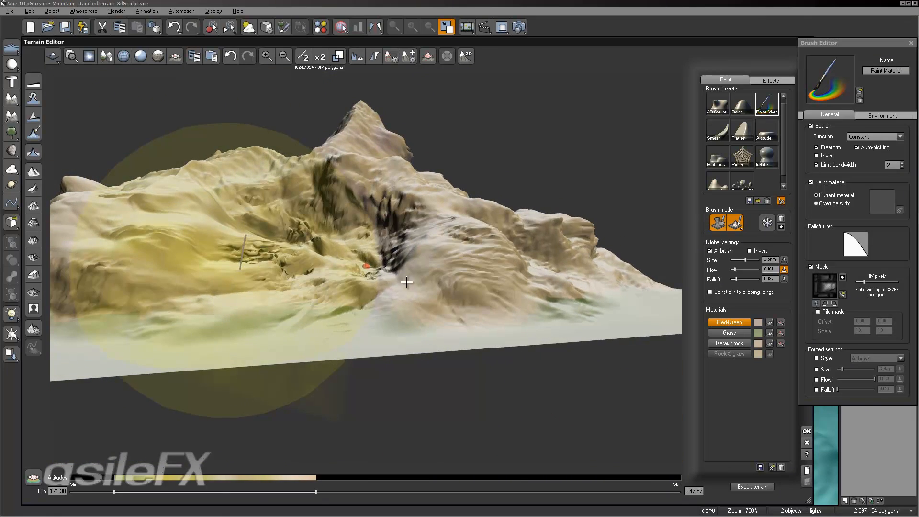
Step: Load the Smooth brush preset without saving the changes to the Paint Material brush
left_click_drag(783, 154, 783, 164)
left_click(717, 174)
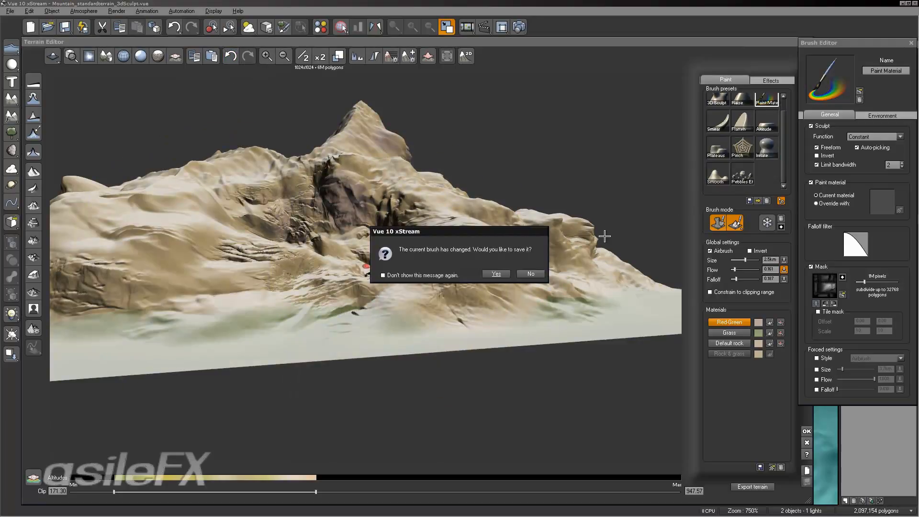
left_click(525, 271)
mouse_move(246, 255)
right_mouse_down()
mouse_move(280, 274)
mouse_move(365, 268)
right_mouse_up()
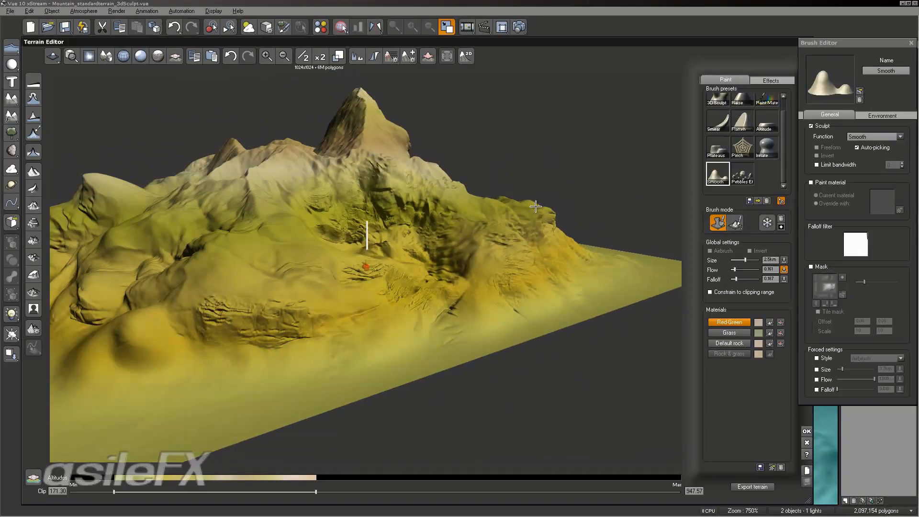
scroll(574, 258, "up", 5)
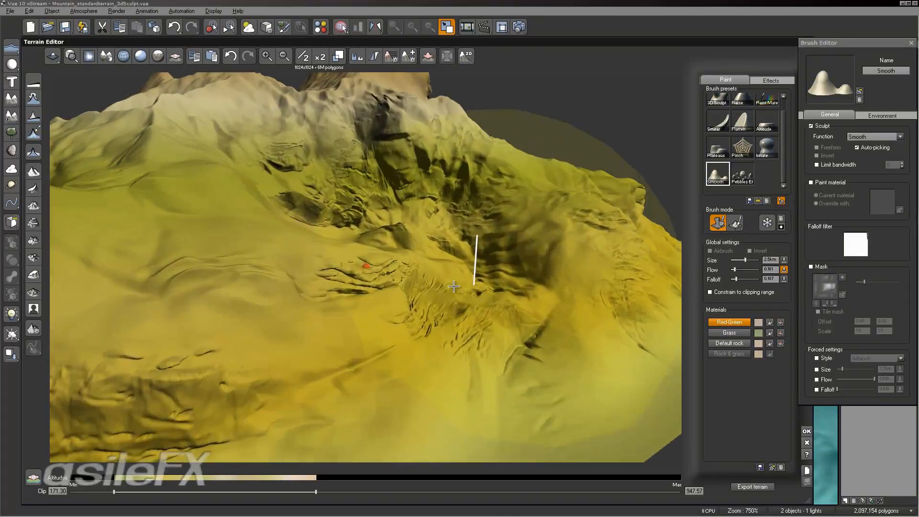
Step: Limit the Smooth brush's bandwidth to 1, reduce its size to 665.54, and smooth the furrowed patch below the cliff
left_click(831, 164)
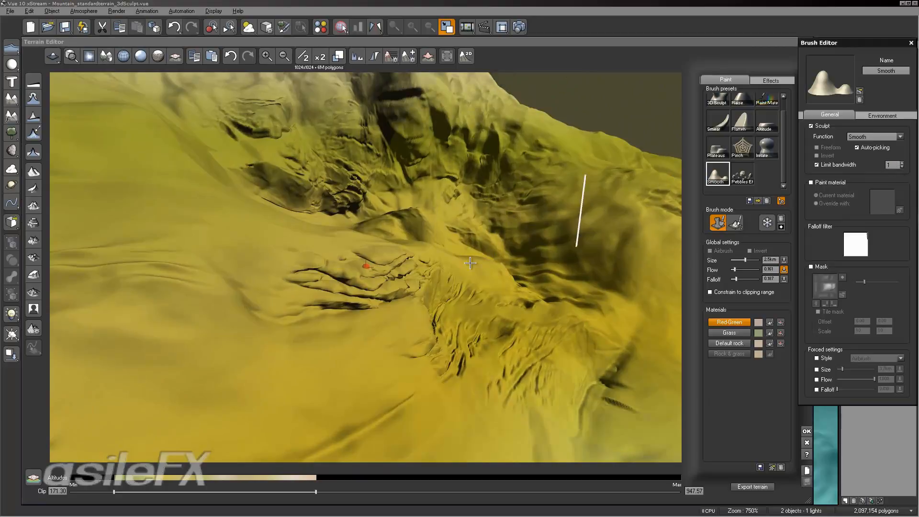
mouse_move(745, 260)
left_mouse_down()
mouse_move(735, 260)
mouse_move(749, 261)
left_mouse_up()
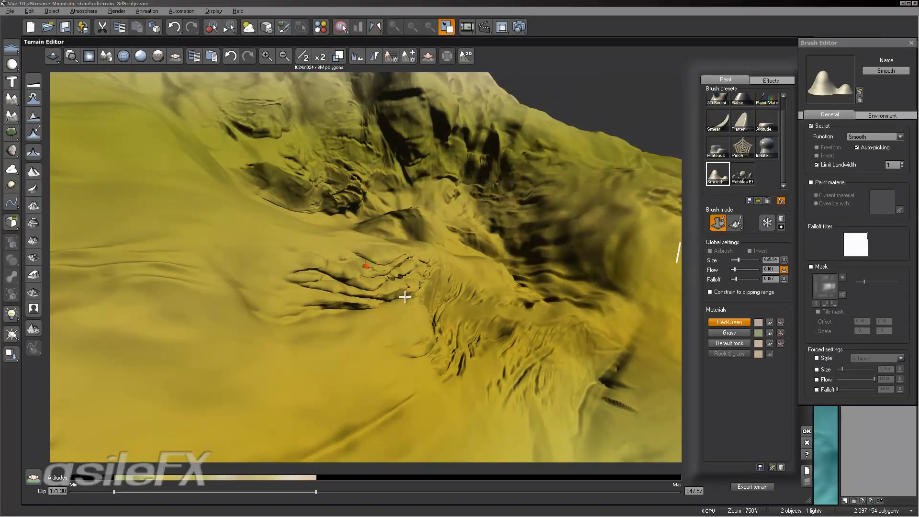
mouse_move(366, 290)
left_mouse_down()
mouse_move(424, 274)
mouse_move(450, 286)
left_mouse_up()
right_click_drag(442, 271, 369, 262)
right_click_drag(455, 287, 579, 308)
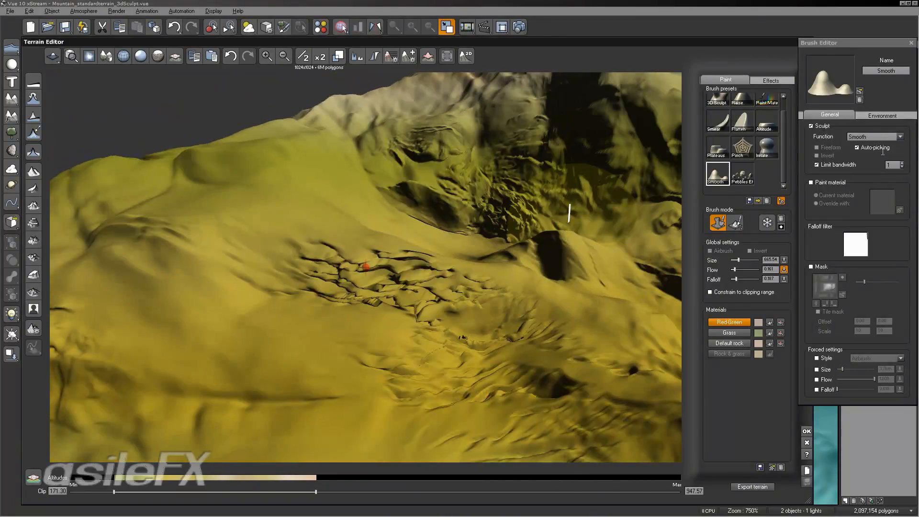
Step: Set the Smooth brush's bandwidth limit to 3 and smooth the cracked patch on the lower shoulder
double_click(891, 164)
type("2")
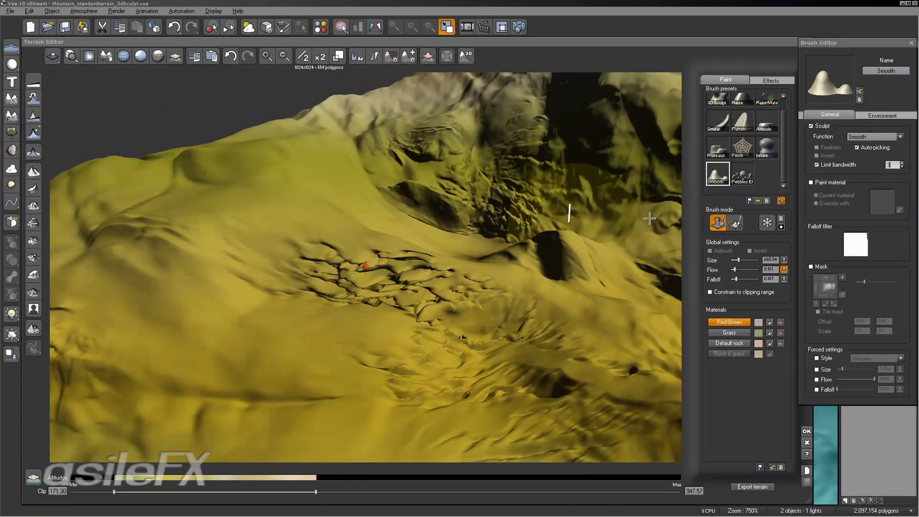
mouse_move(437, 287)
left_mouse_down()
mouse_move(389, 292)
mouse_move(404, 250)
mouse_move(468, 250)
left_mouse_up()
key("ctrl+z")
right_click_drag(505, 299, 471, 293)
Step: Set the bandwidth limit to 2 and smooth the cracked patch on the shoulder with short strokes
double_click(887, 166)
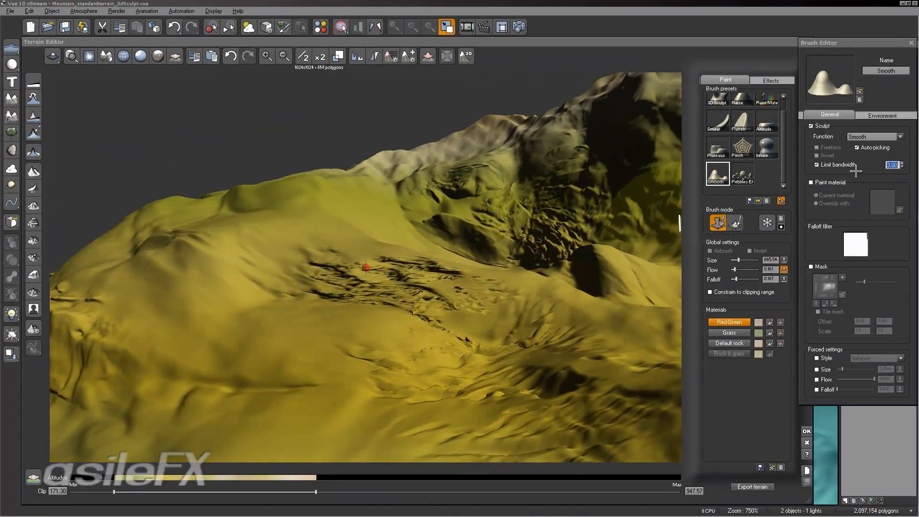
type("2")
key("Return")
left_click_drag(402, 277, 425, 253)
left_click_drag(346, 271, 351, 277)
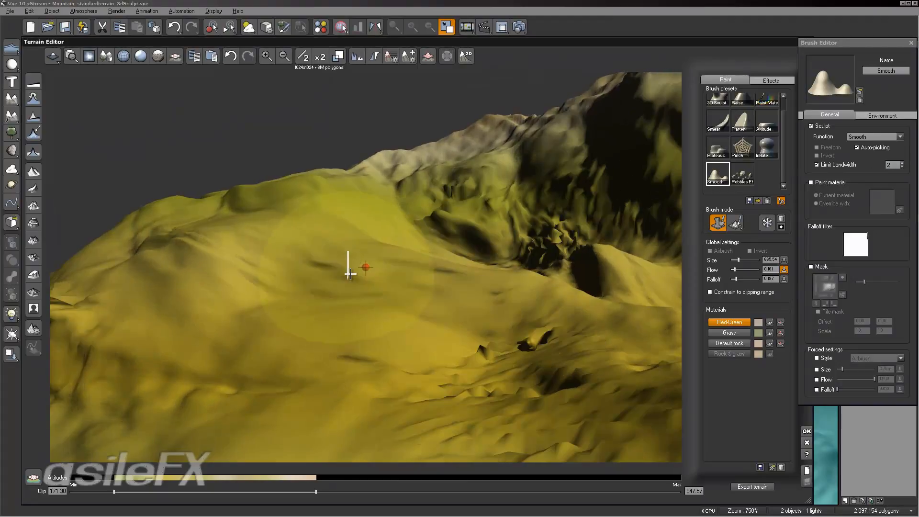
Step: Set the bandwidth limit to 4 and smooth the same furrowed patch once more
double_click(887, 165)
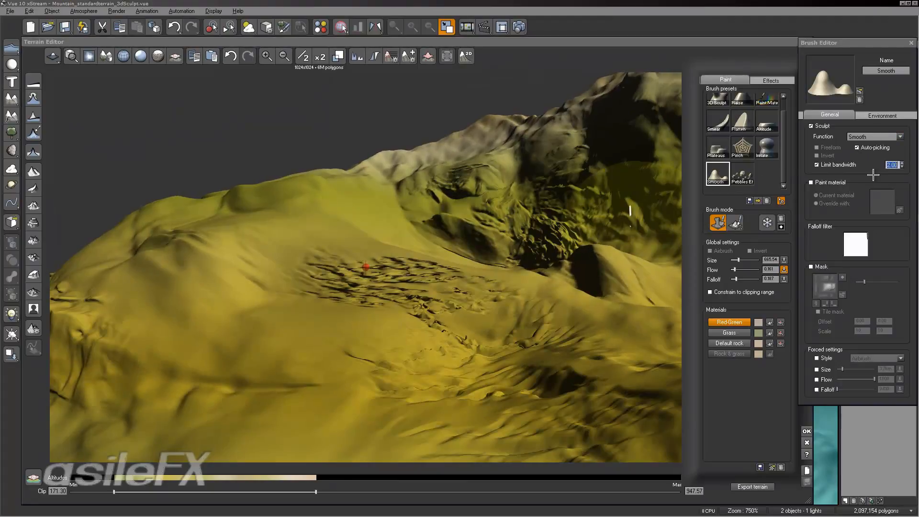
type("4")
mouse_move(431, 272)
left_mouse_down()
mouse_move(410, 273)
mouse_move(437, 280)
left_mouse_up()
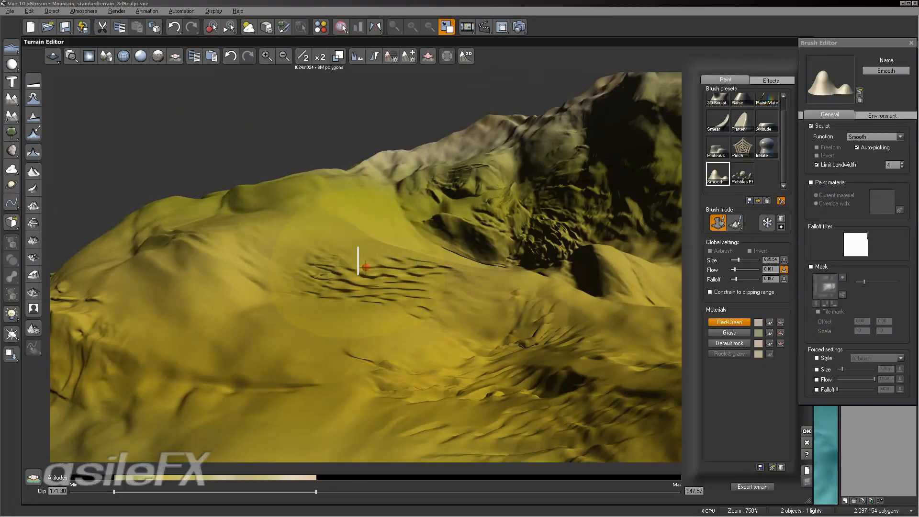
mouse_move(510, 315)
right_mouse_down()
mouse_move(503, 336)
mouse_move(514, 336)
mouse_move(560, 275)
mouse_move(591, 270)
right_mouse_up()
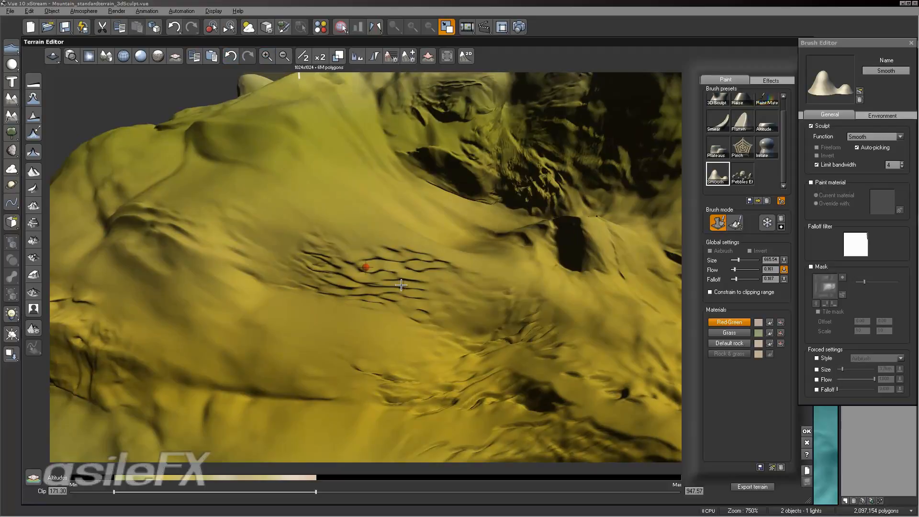
Step: Undo the last change and inspect the smoothed patch and the cliff behind it
key("ctrl+z")
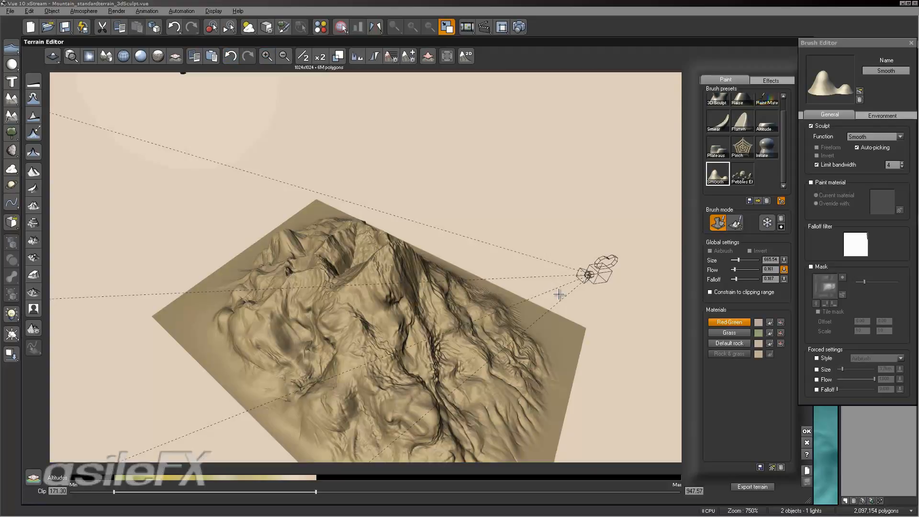
right_click_drag(557, 285, 677, 247)
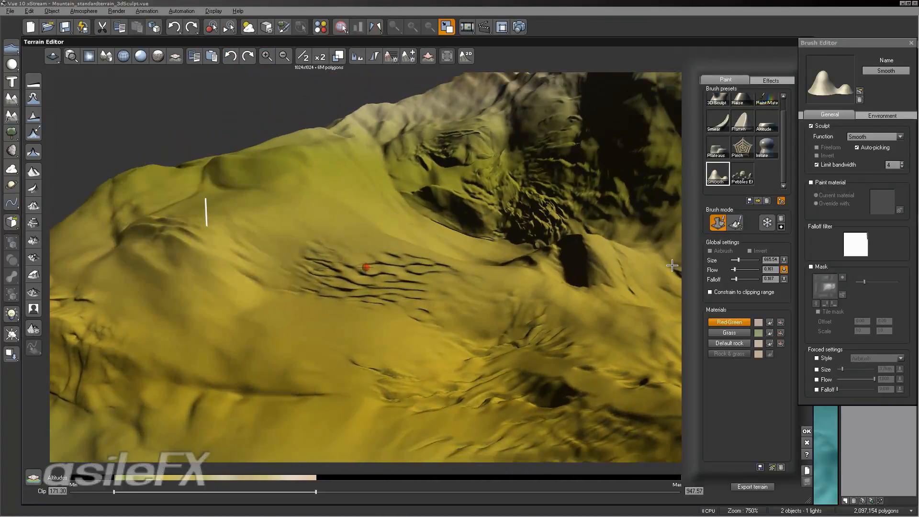
right_click_drag(630, 293, 470, 133)
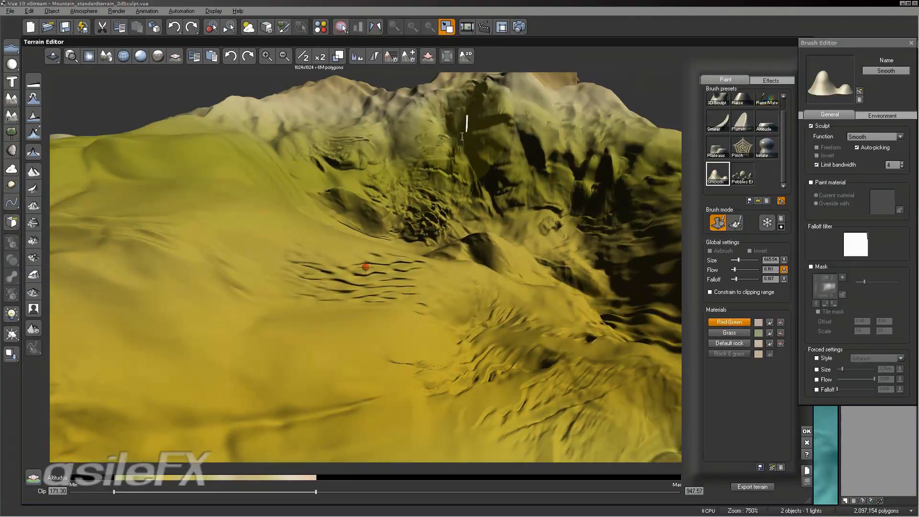
Step: Try smoothing the main cliff and the rocks below it with the bandwidth limit set to 2
left_click(891, 165)
type("2")
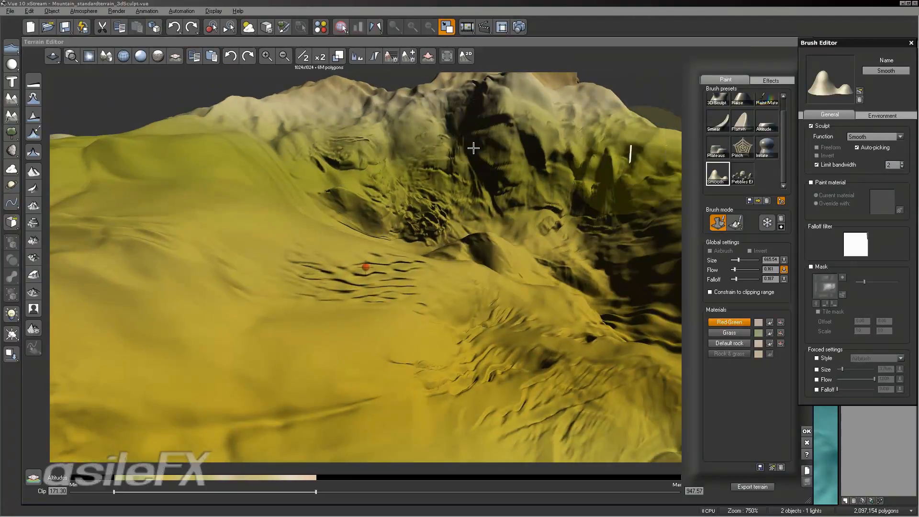
left_click(460, 143)
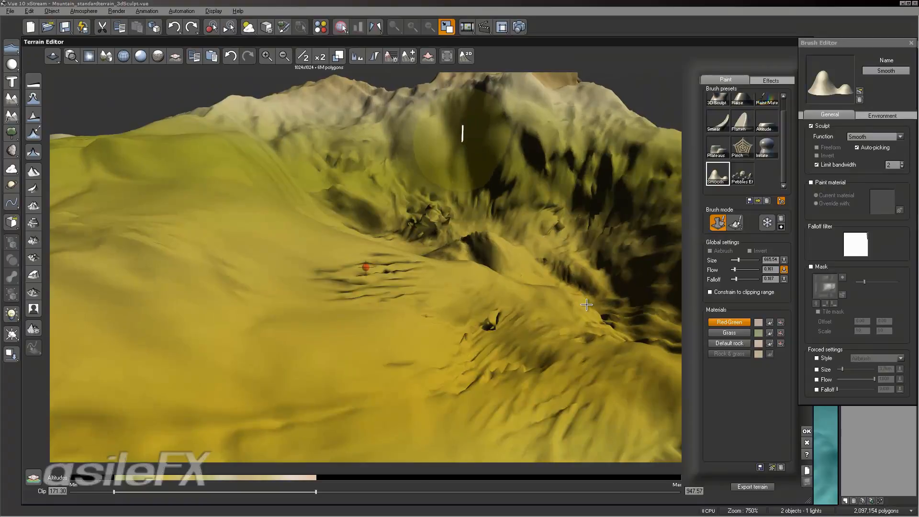
mouse_move(598, 254)
right_mouse_down()
mouse_move(598, 274)
mouse_move(619, 275)
right_mouse_up()
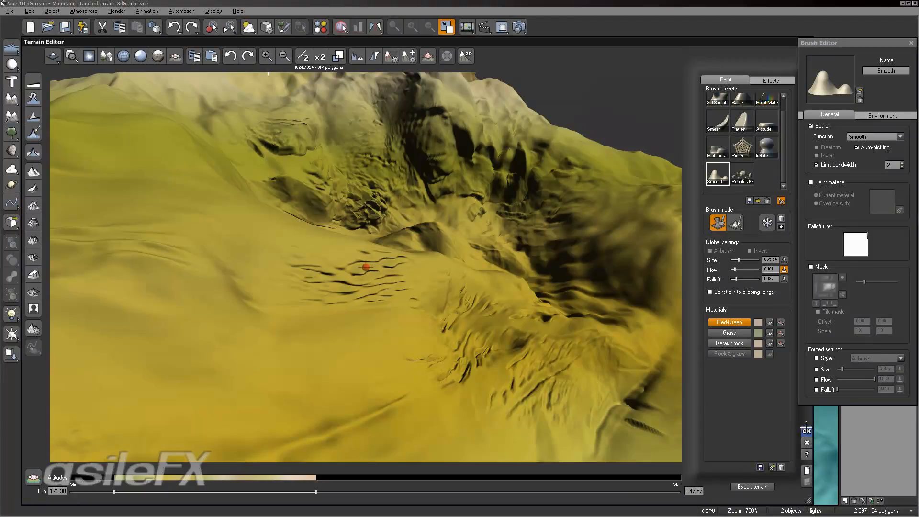
right_click_drag(585, 236, 699, 289)
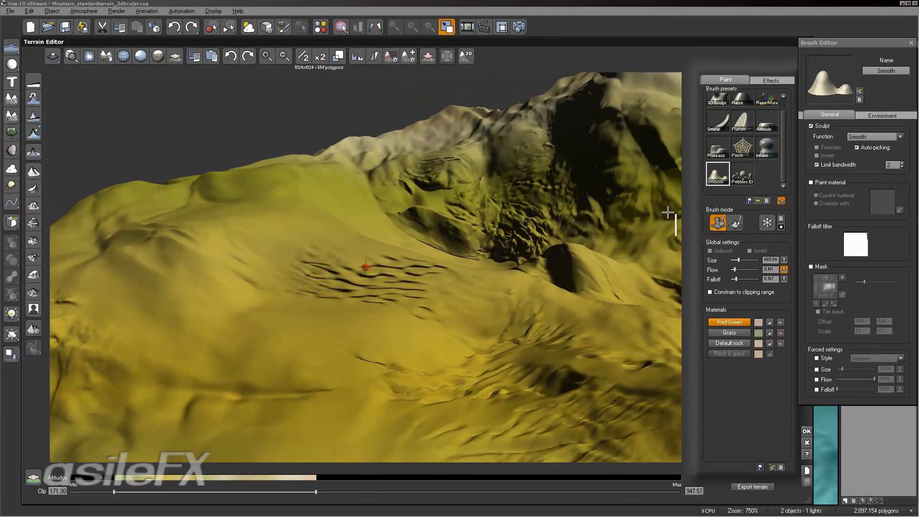
mouse_move(374, 310)
right_mouse_down()
mouse_move(311, 331)
mouse_move(469, 299)
mouse_move(569, 304)
mouse_move(529, 294)
mouse_move(506, 318)
mouse_move(531, 249)
mouse_move(436, 168)
mouse_move(487, 162)
mouse_move(479, 158)
right_mouse_up()
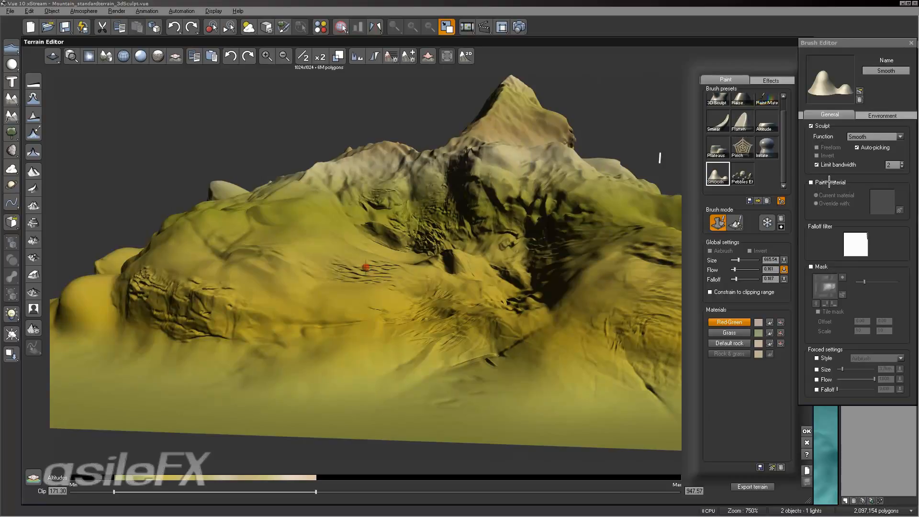
Step: Load the Paint Material brush without saving the Smooth brush's changes, and change the Red-Green material's colour to a darker grey-brown
left_click(768, 98)
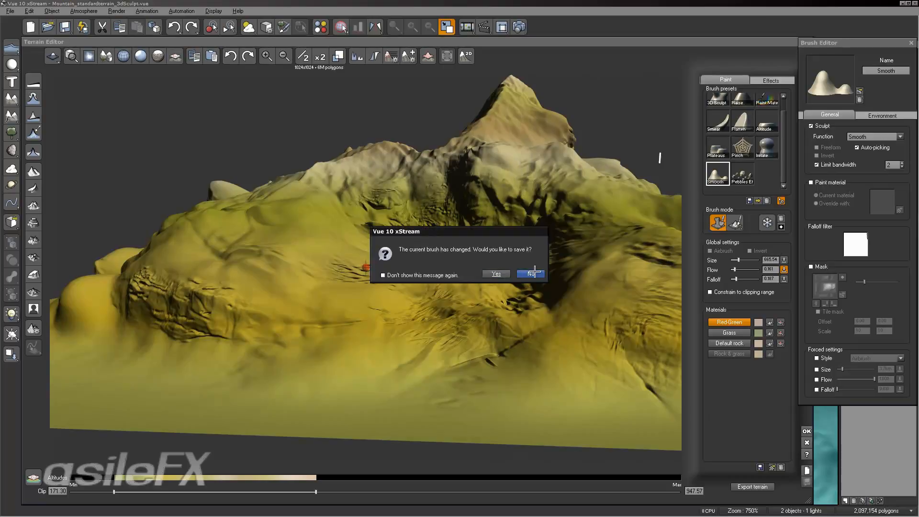
left_click(529, 273)
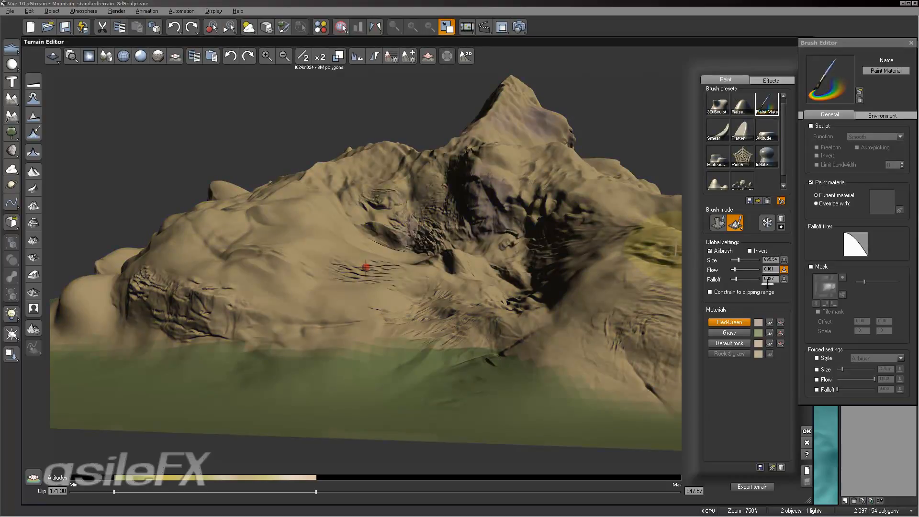
left_click(761, 319)
left_click(781, 326)
left_click(481, 130)
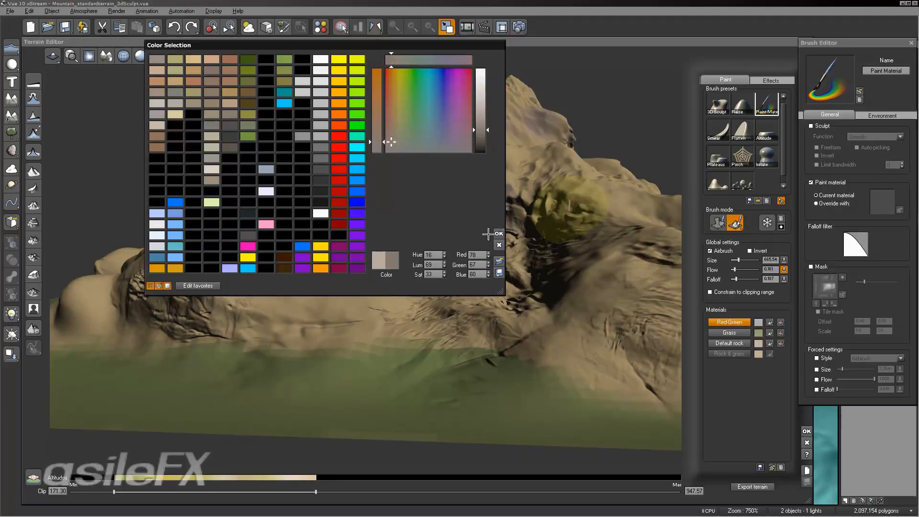
left_click(497, 234)
right_click_drag(505, 249, 551, 268)
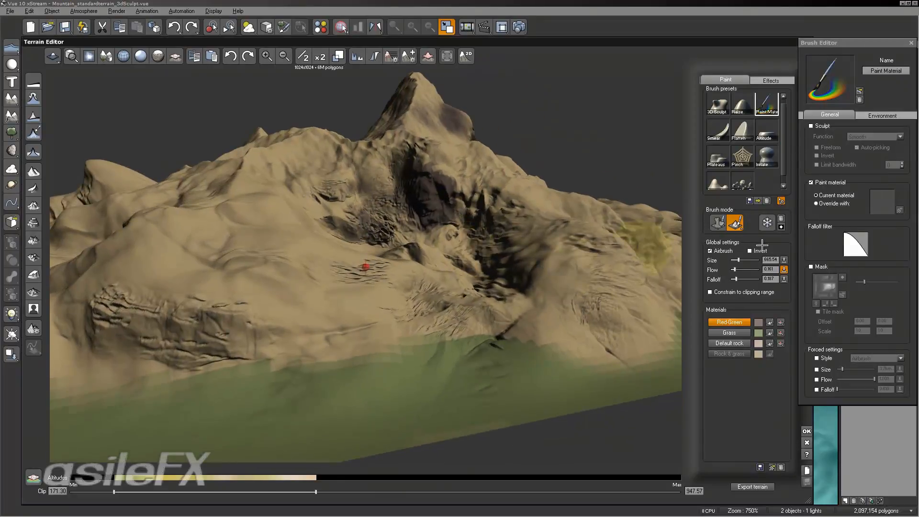
Step: Enable the brush's mask and slope constraint, and turn off Airbrush with the flow at 1.000
left_click(817, 268)
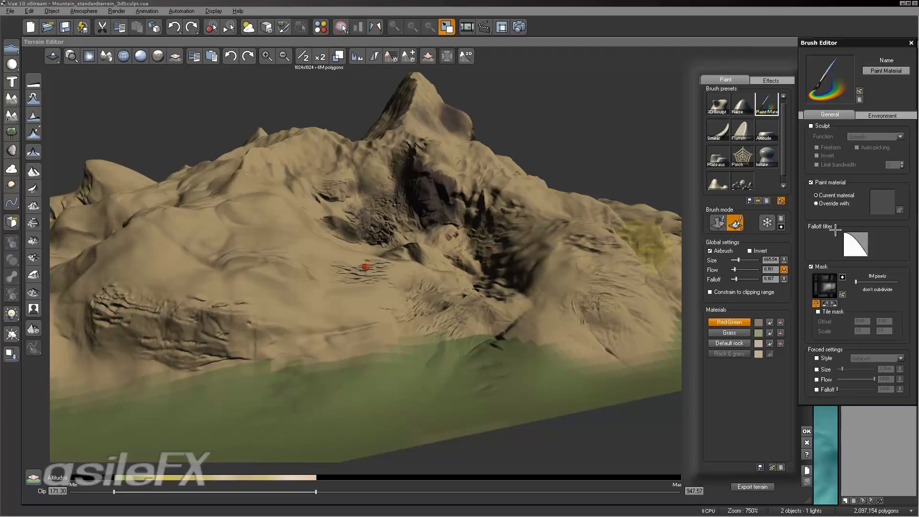
left_click(709, 256)
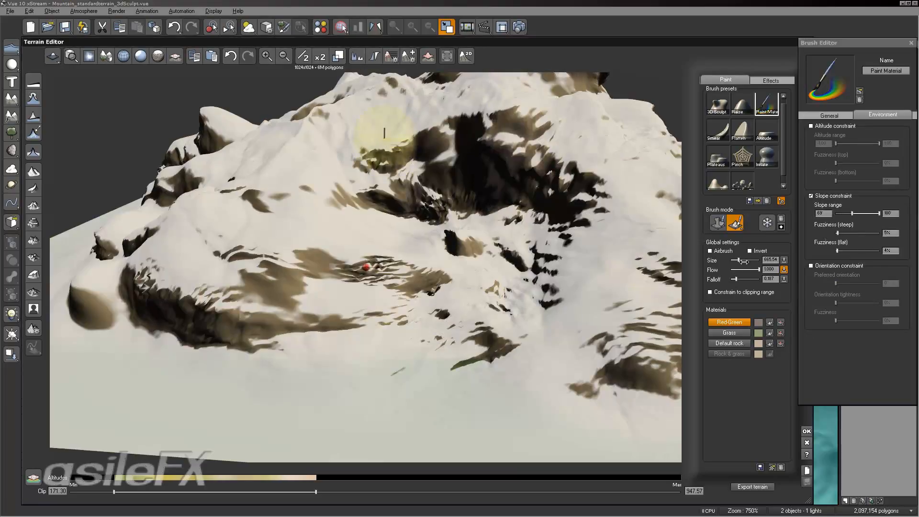
Step: Enlarge the brush and paint the Red-Green material onto the slopes below the main cliff using the slope constraint
left_click_drag(745, 263, 750, 264)
mouse_move(322, 282)
left_mouse_down()
mouse_move(190, 208)
mouse_move(264, 252)
left_mouse_up()
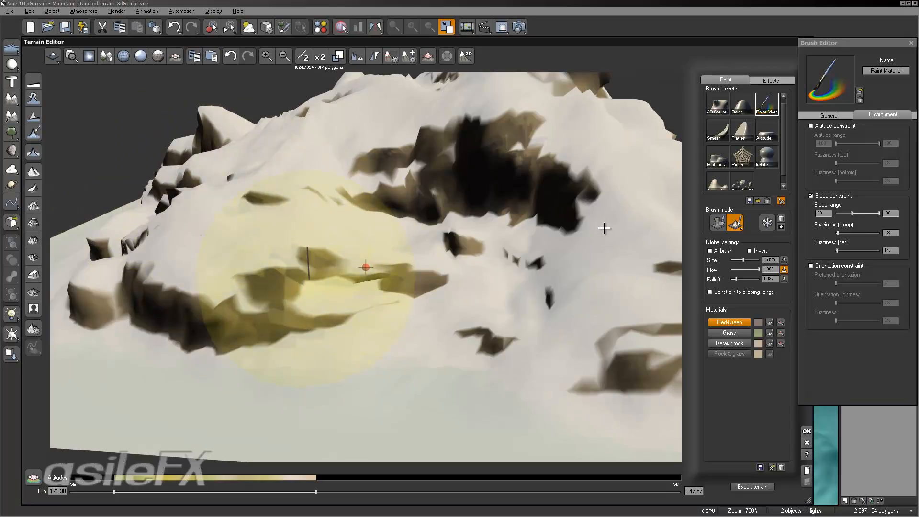
right_click_drag(510, 243, 646, 268)
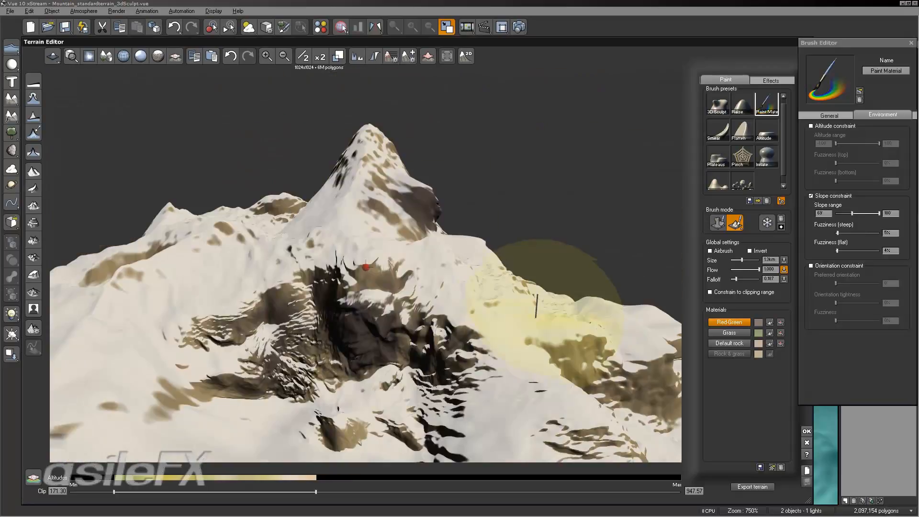
Step: Enlarge the brush to about 1.6 km and paint the Red-Green material onto the remaining steep slopes around the whole mountain
scroll(536, 305, "down", 3)
scroll(537, 306, "up", 5)
left_click_drag(598, 345, 674, 362)
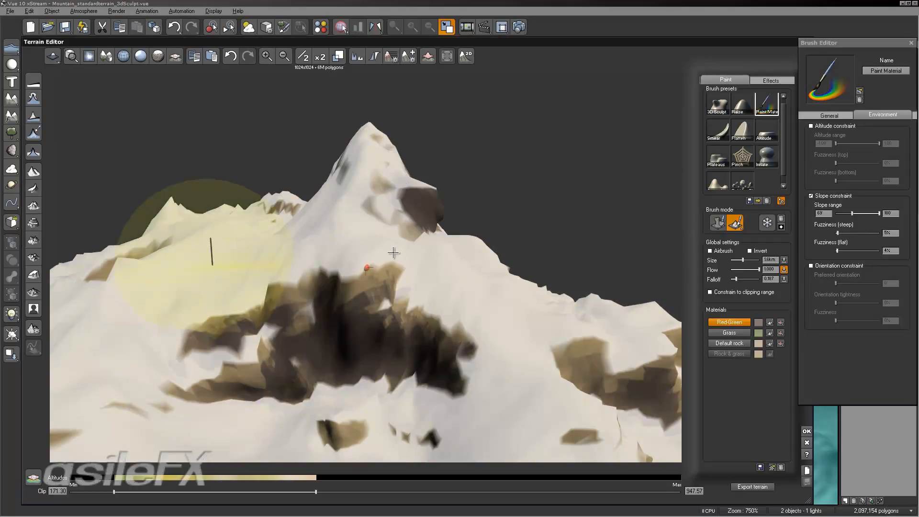
right_click_drag(308, 255, 536, 266)
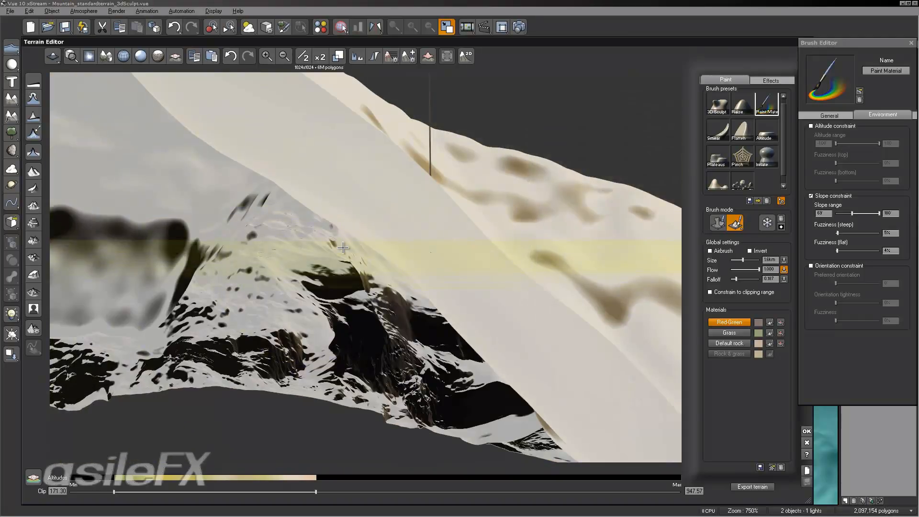
scroll(343, 247, "down", 5)
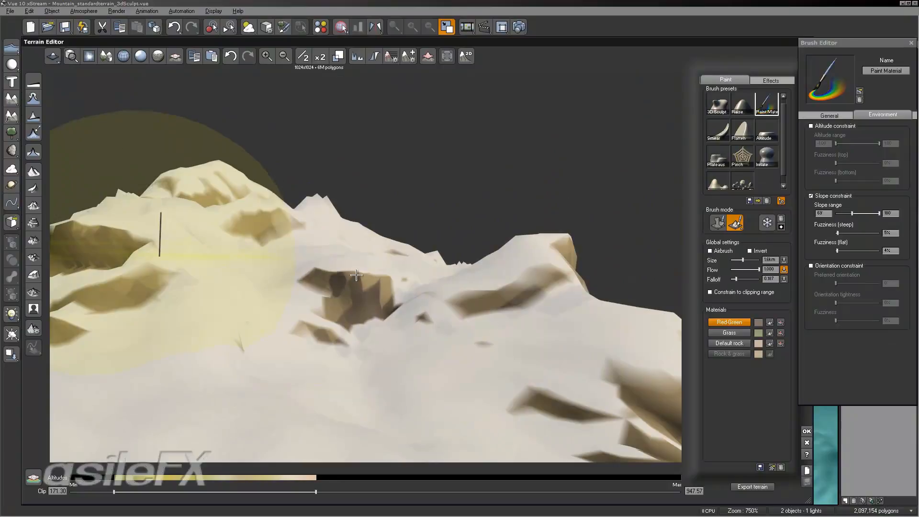
right_click_drag(309, 252, 479, 243)
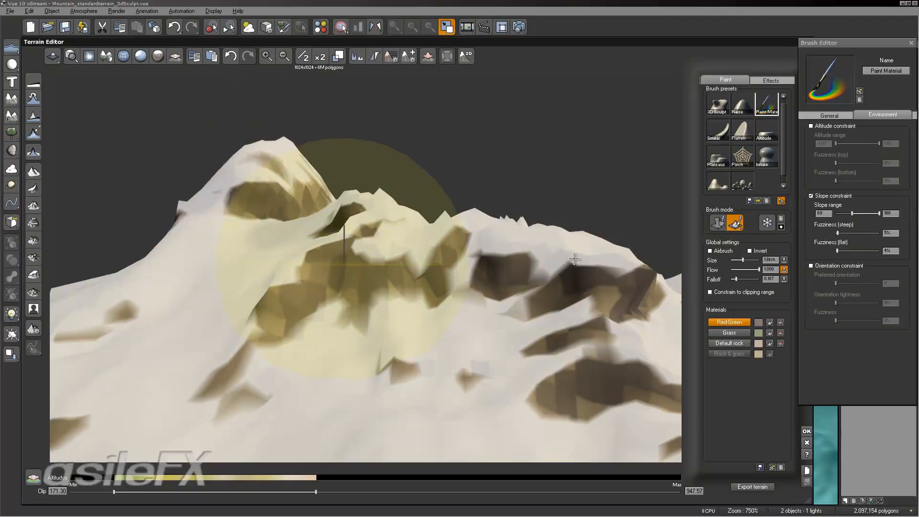
scroll(572, 258, "down", 5)
right_click_drag(573, 258, 282, 270)
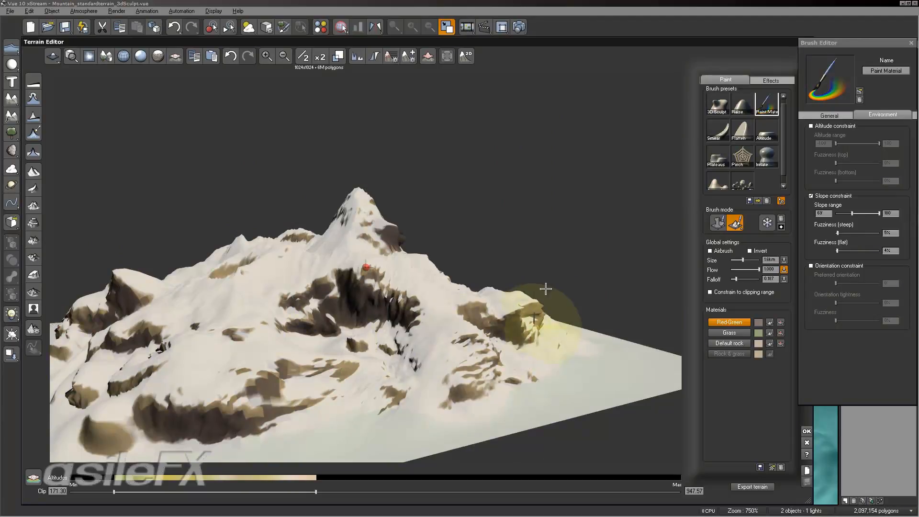
right_click_drag(593, 287, 402, 282)
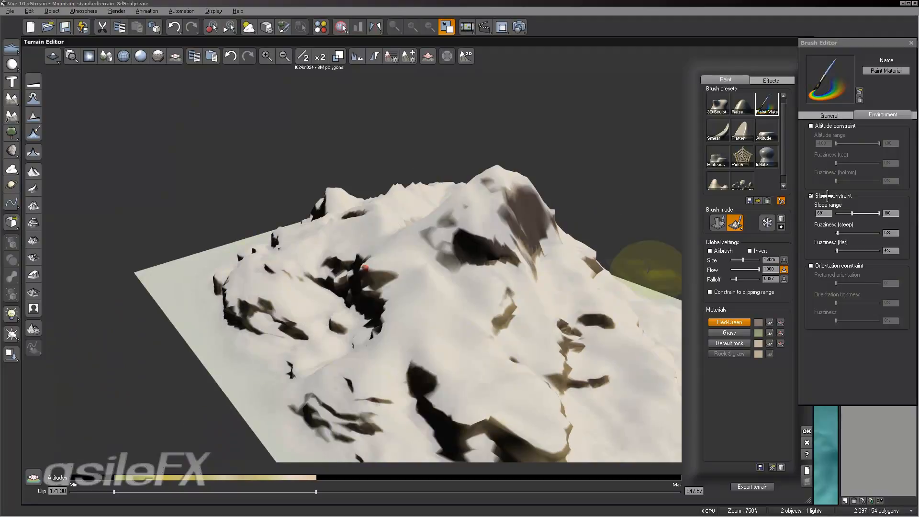
Step: Soften the slope-constrained Red-Green material by raising the steep fuzziness to about 16% and the flat fuzziness to about 25%
left_click(851, 234)
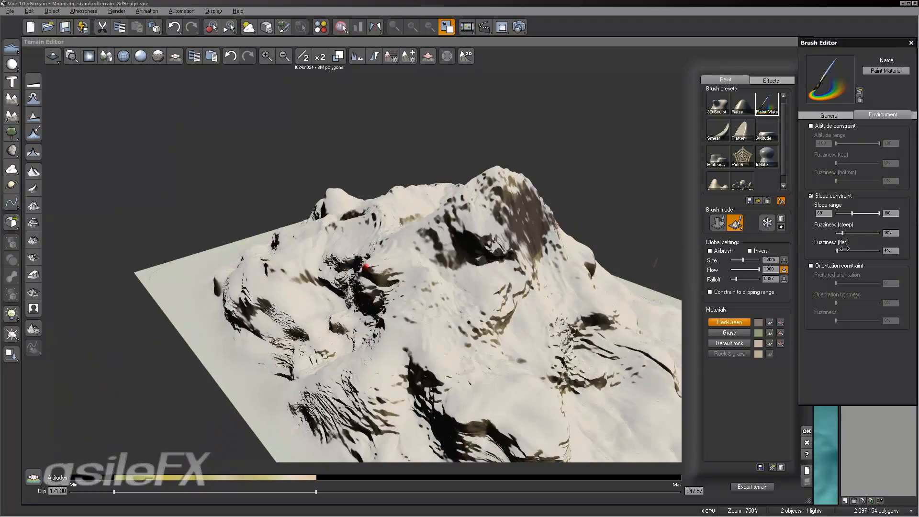
left_click(852, 250)
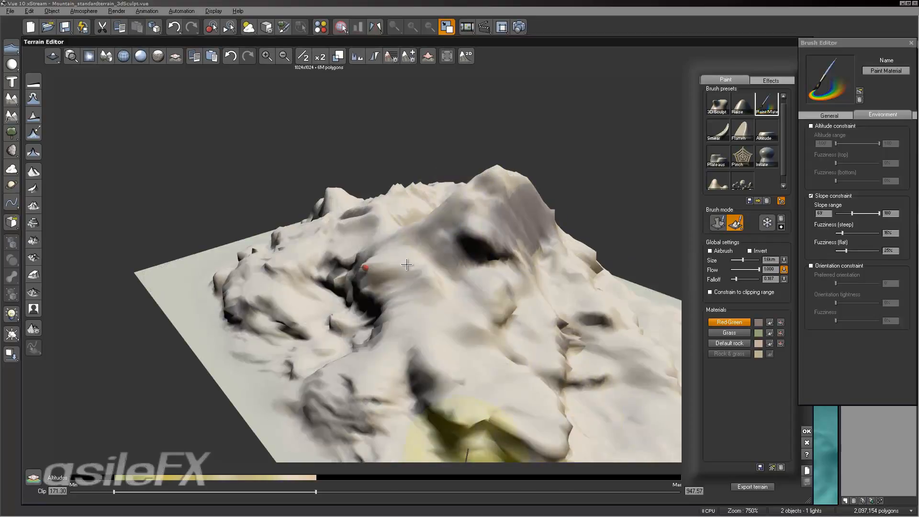
right_click_drag(412, 257, 496, 275)
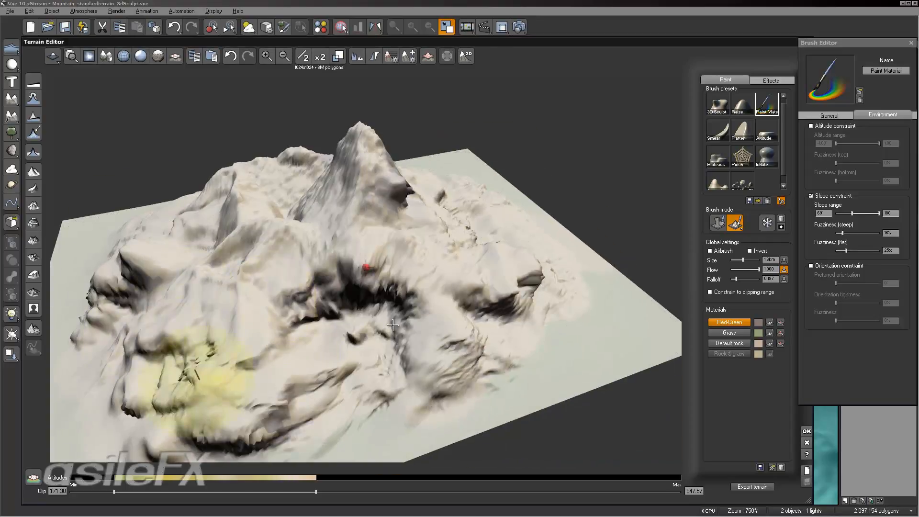